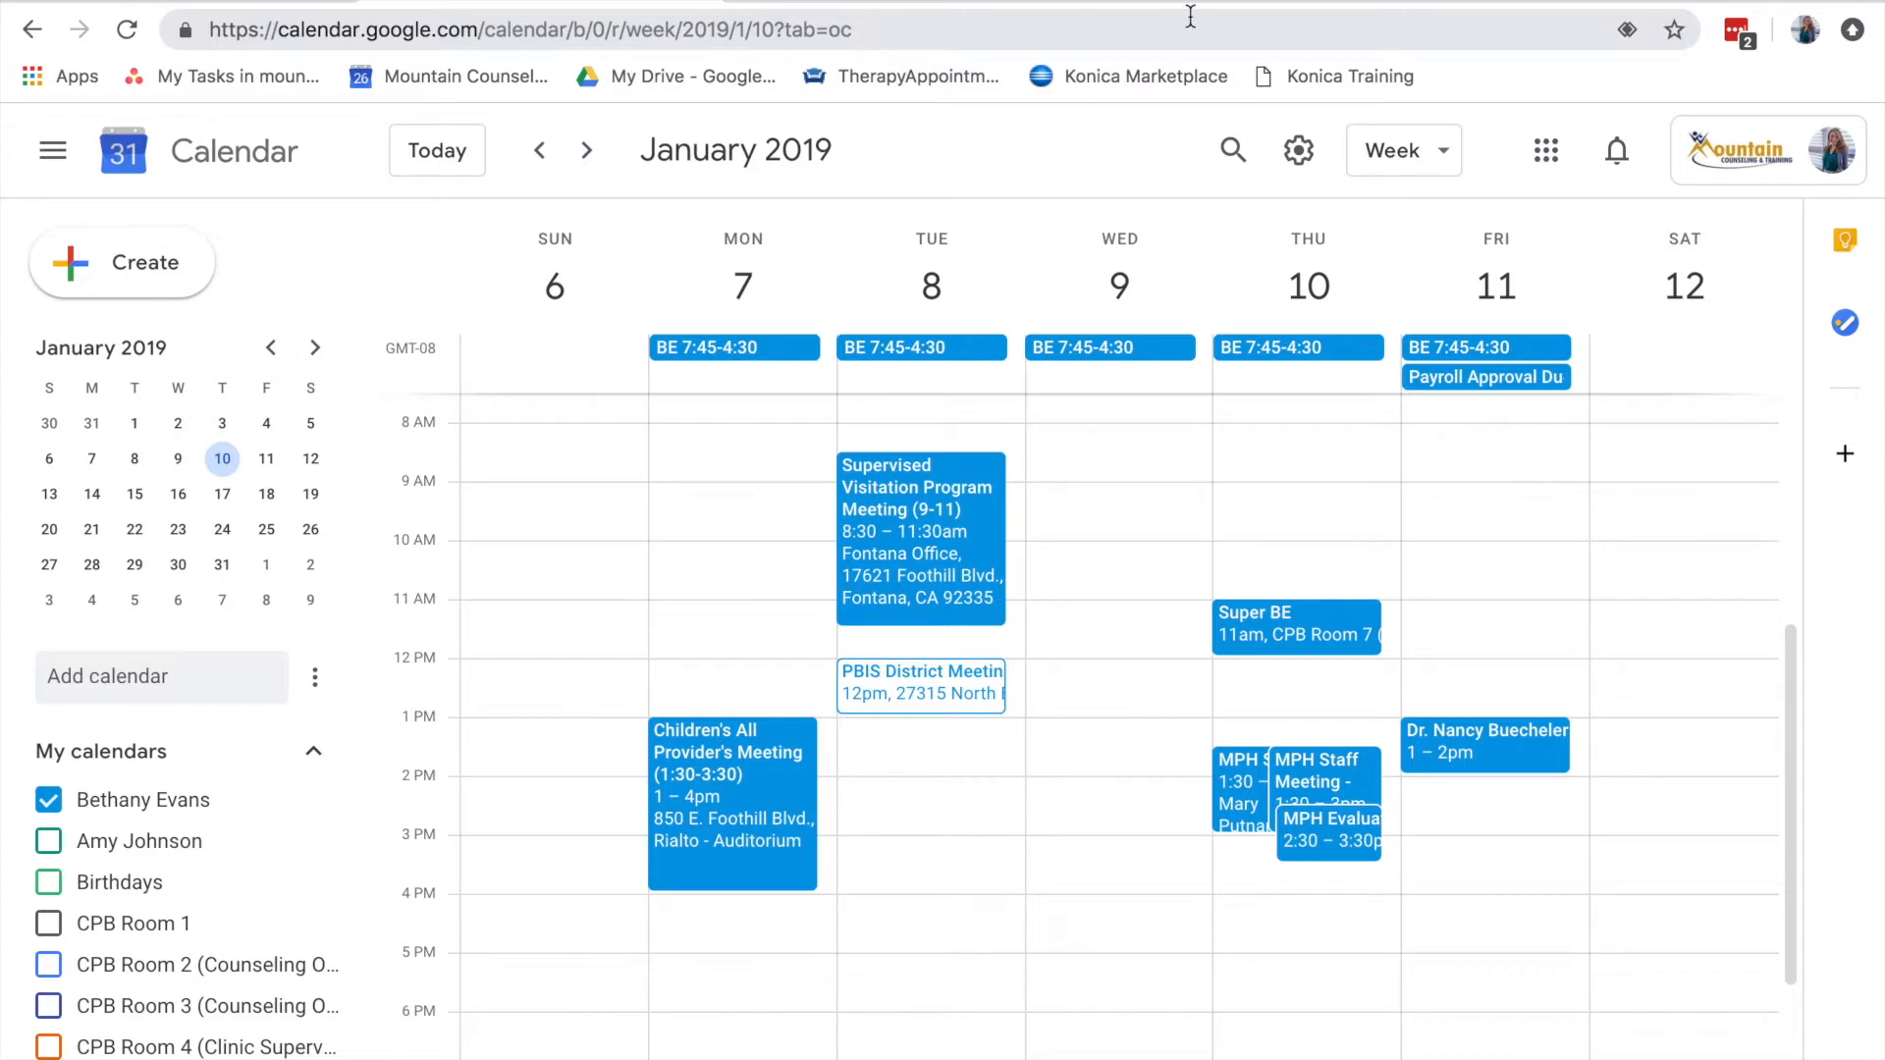
Bookmark the calendar page in the Bookmarks Bar folder and close the bookmark dialog
left_click(1676, 32)
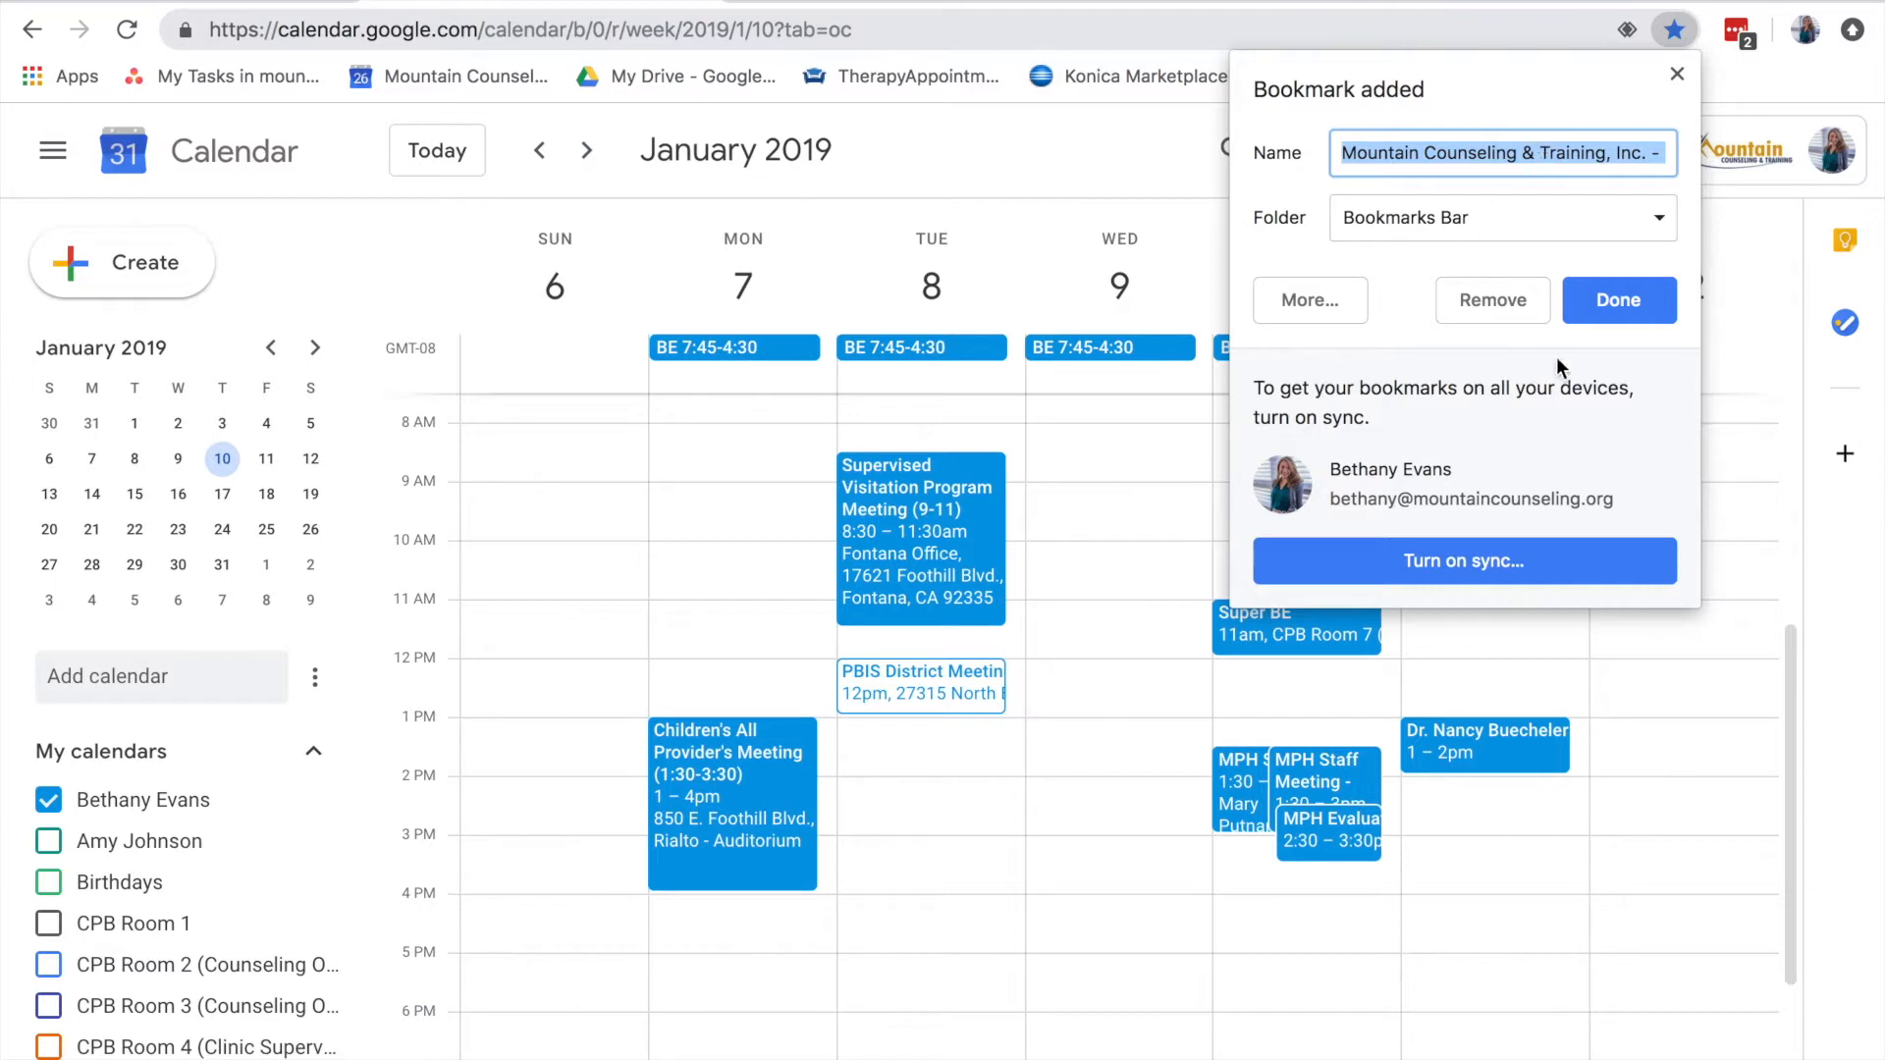
left_click(1675, 76)
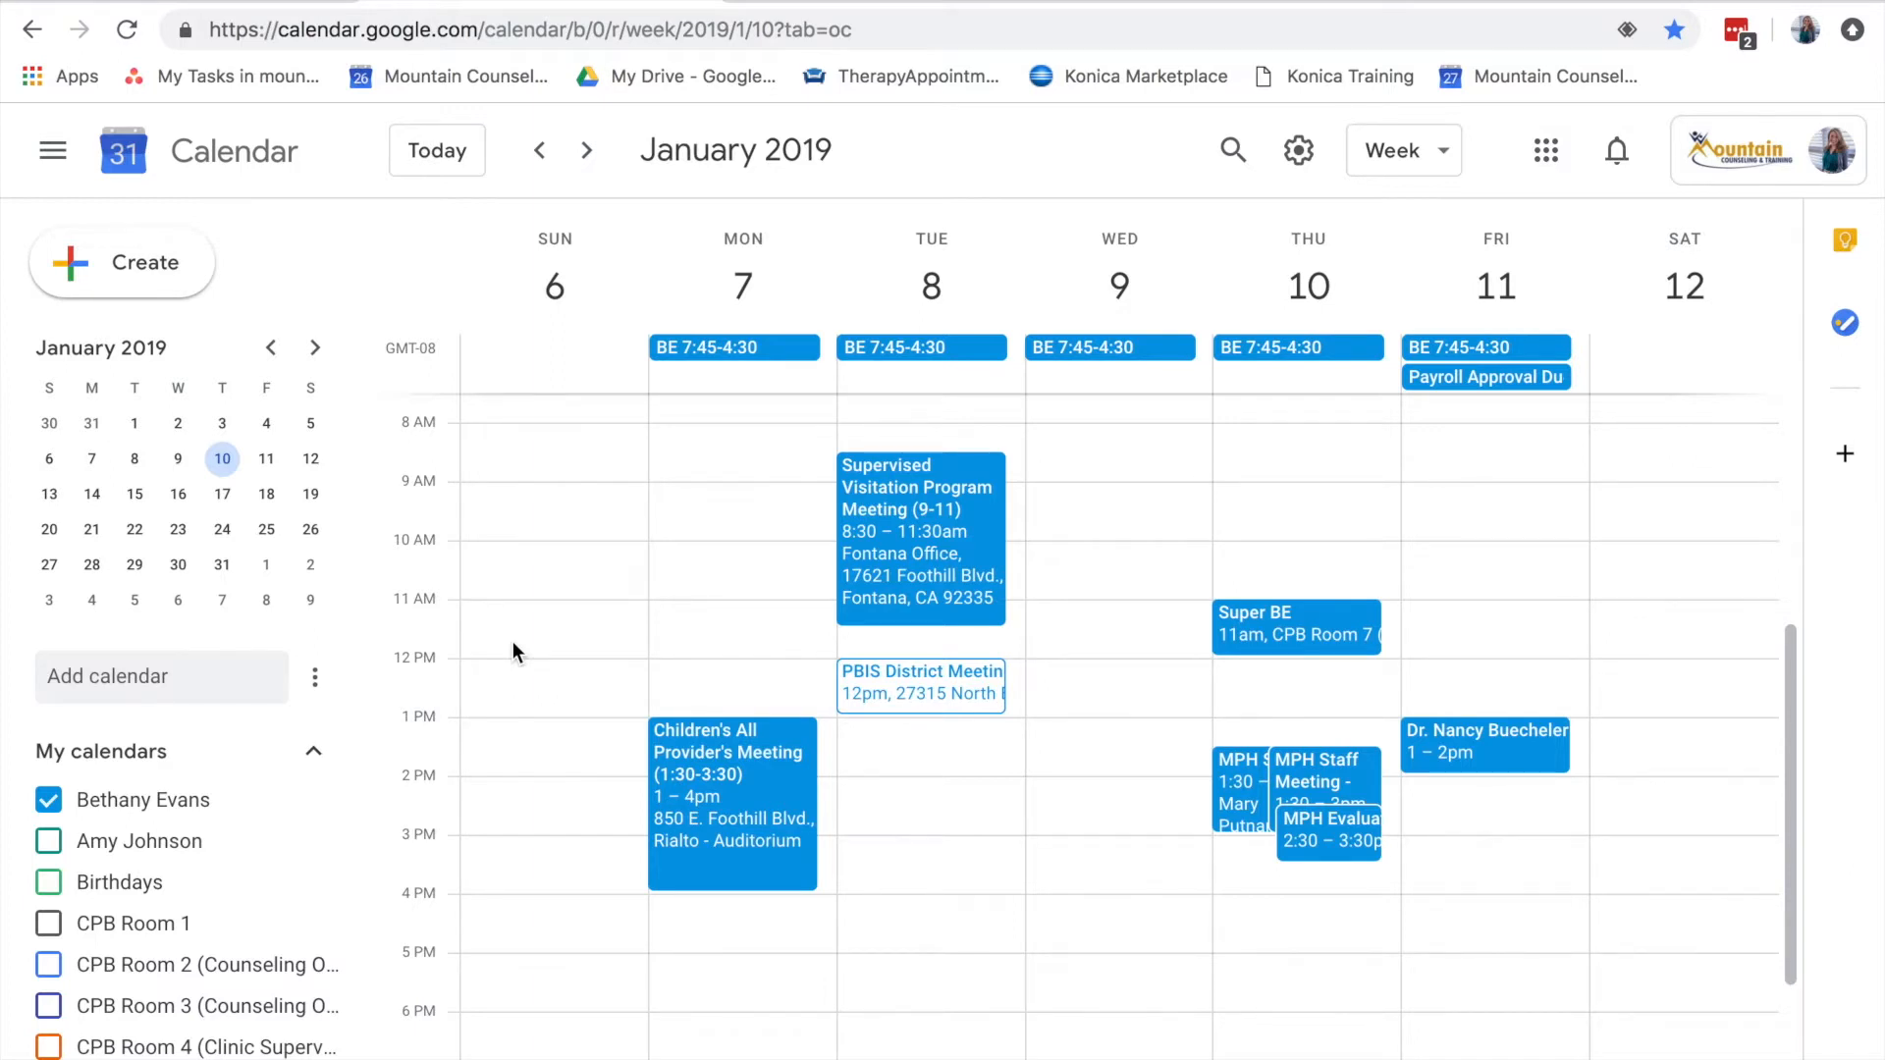
Look at the calendar in day view and in month view, and return to week view
key("d")
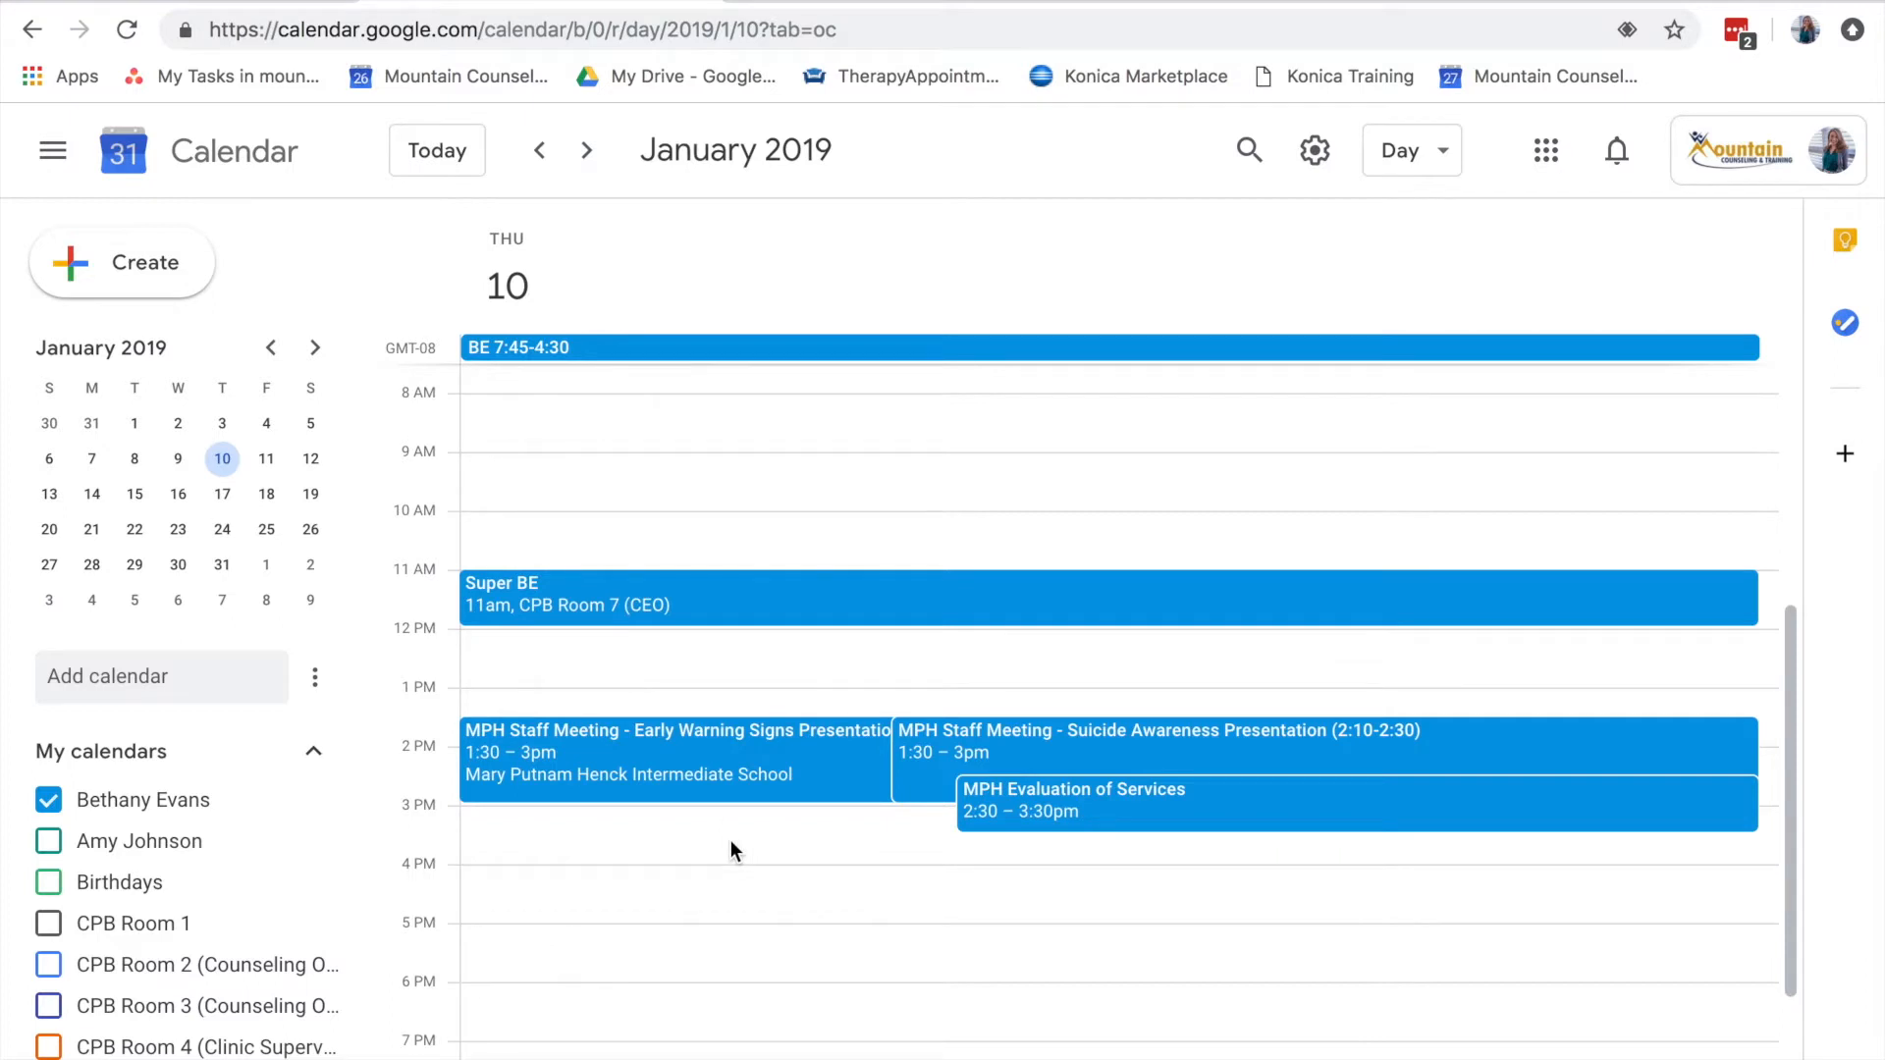
key("m")
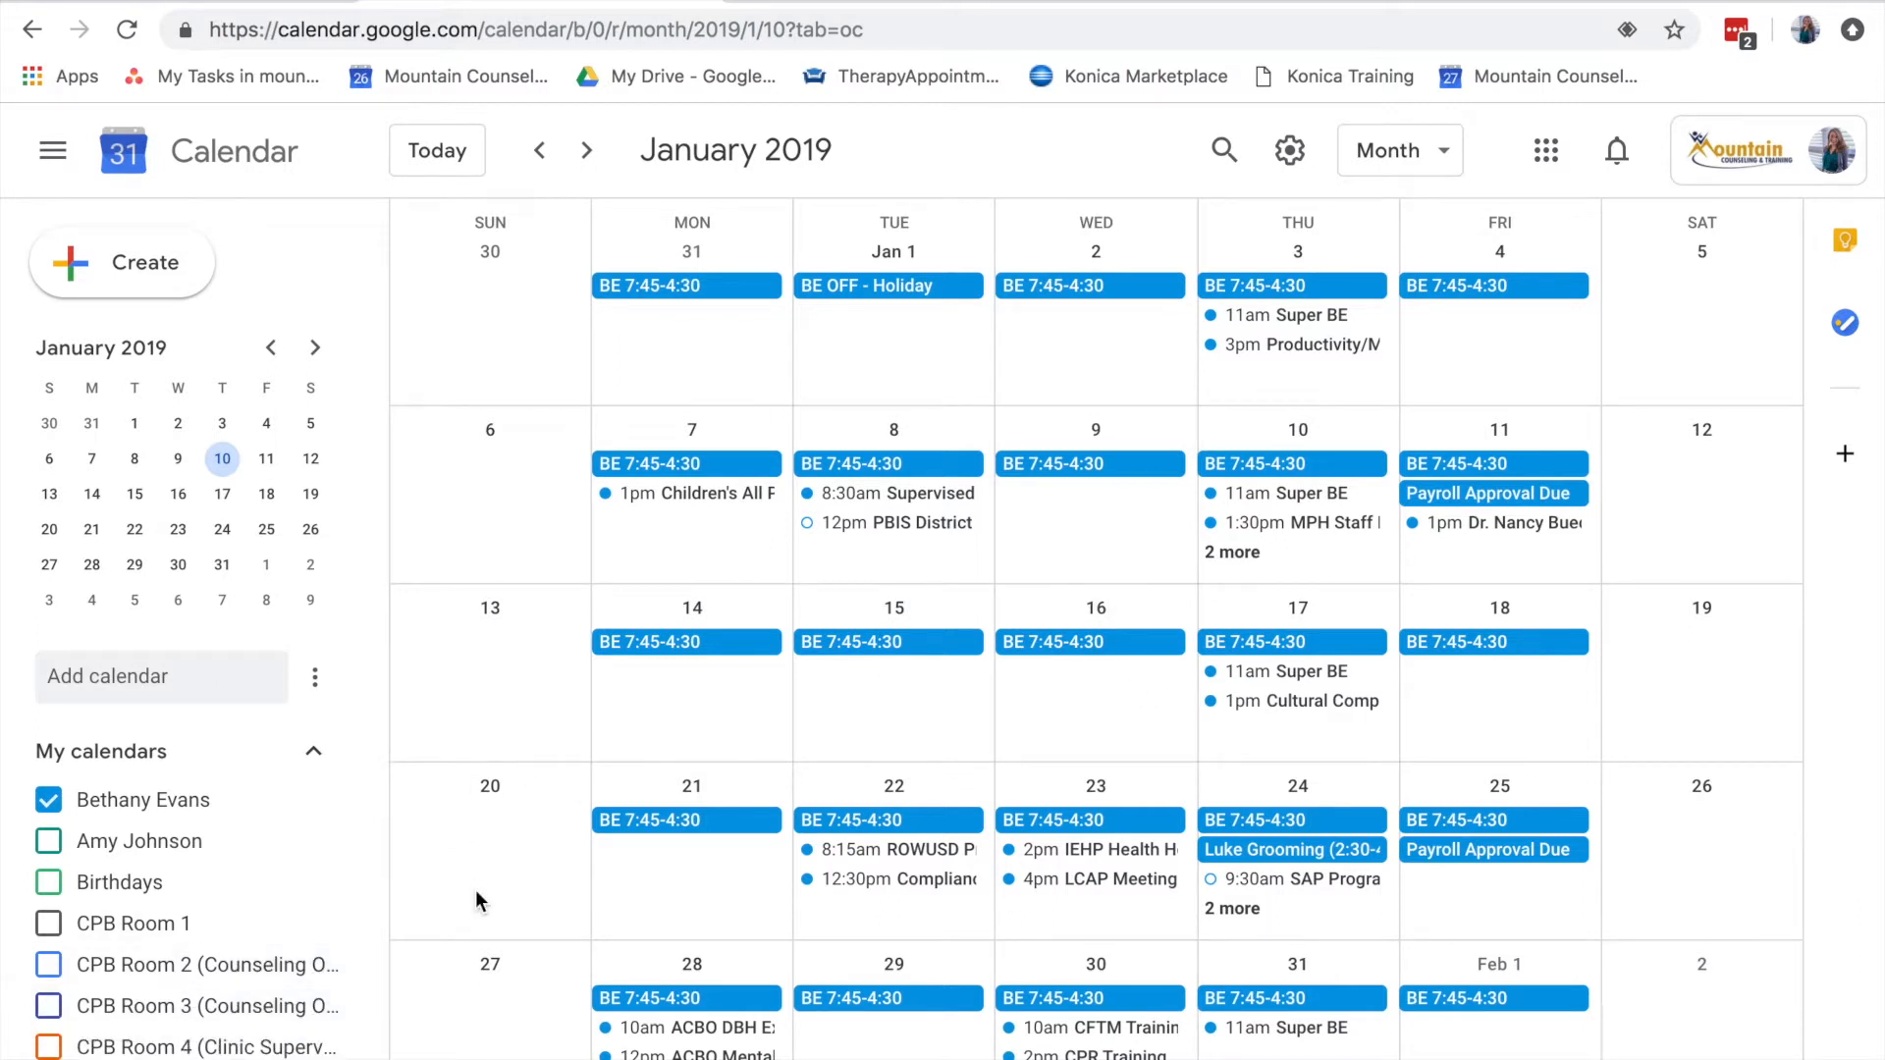
key("w")
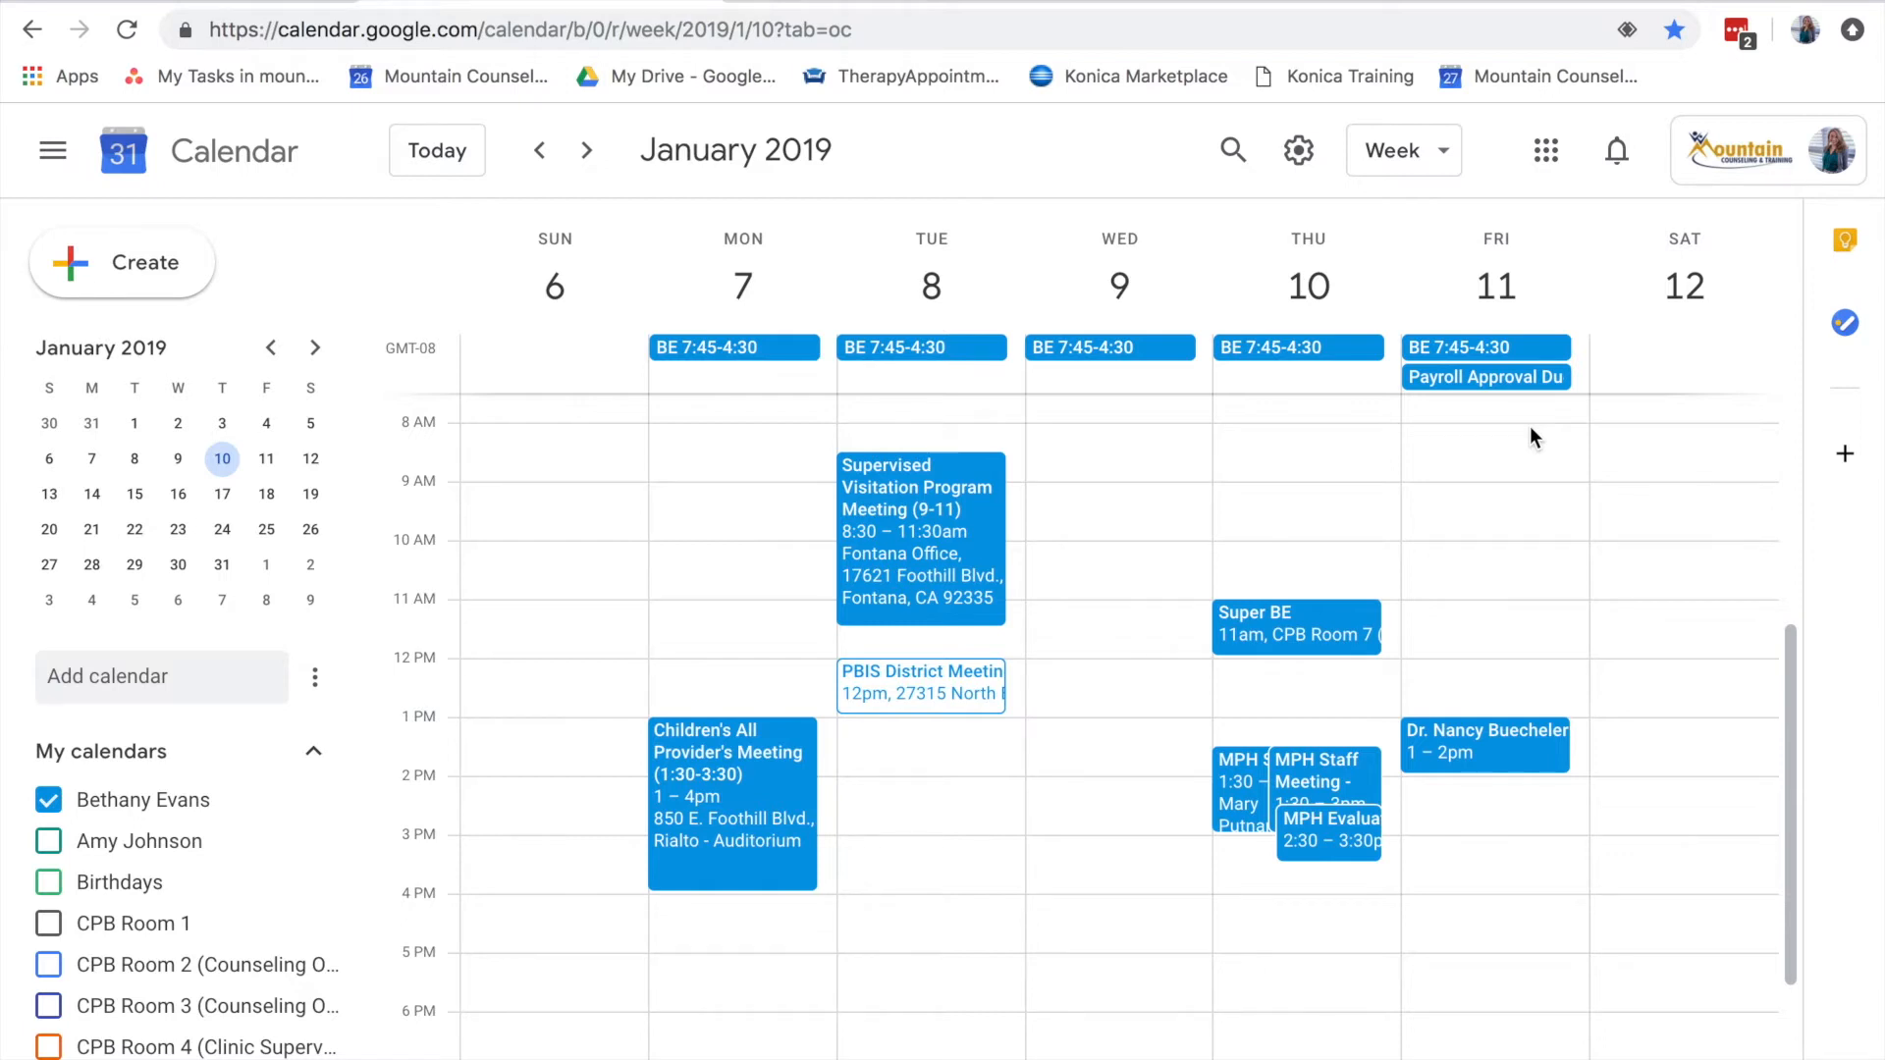
Create an event on Monday, January 7 from the all-day row with the title "BE 8:00-5:00" and save it
left_click(728, 375)
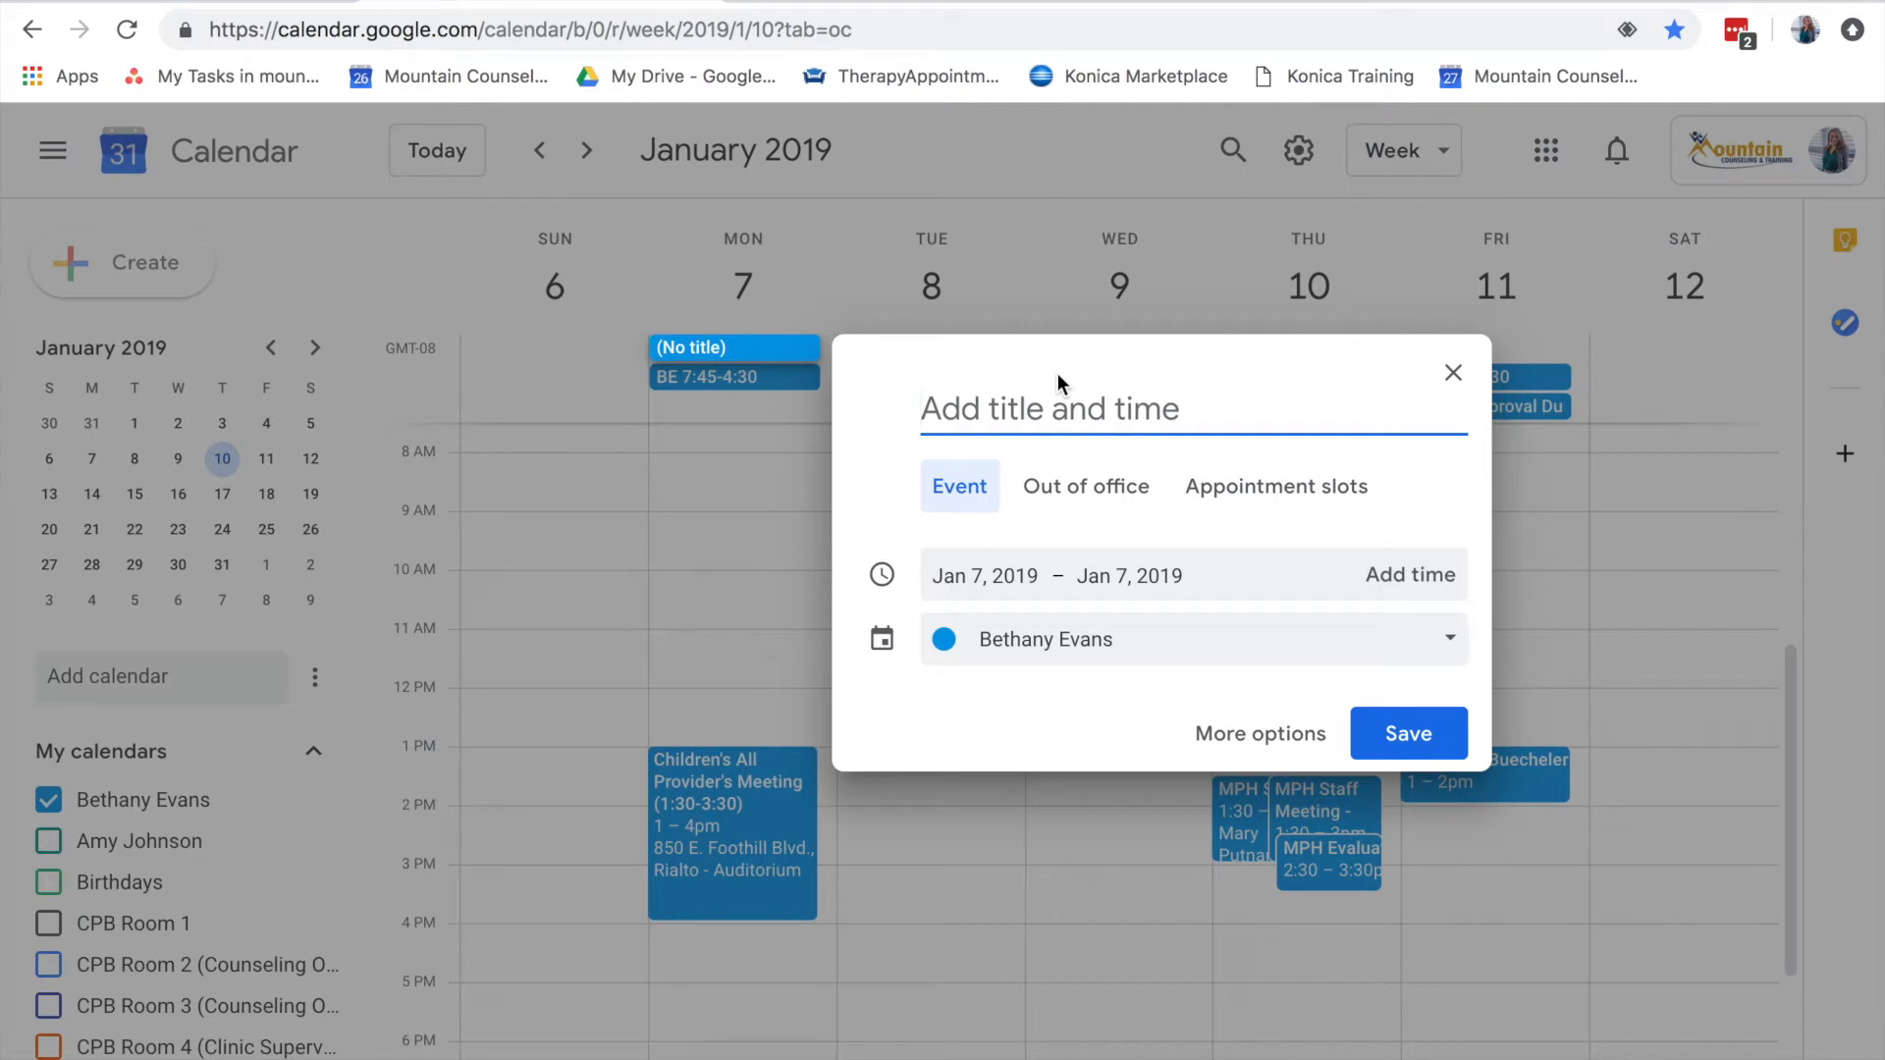
type("BE 8:00-")
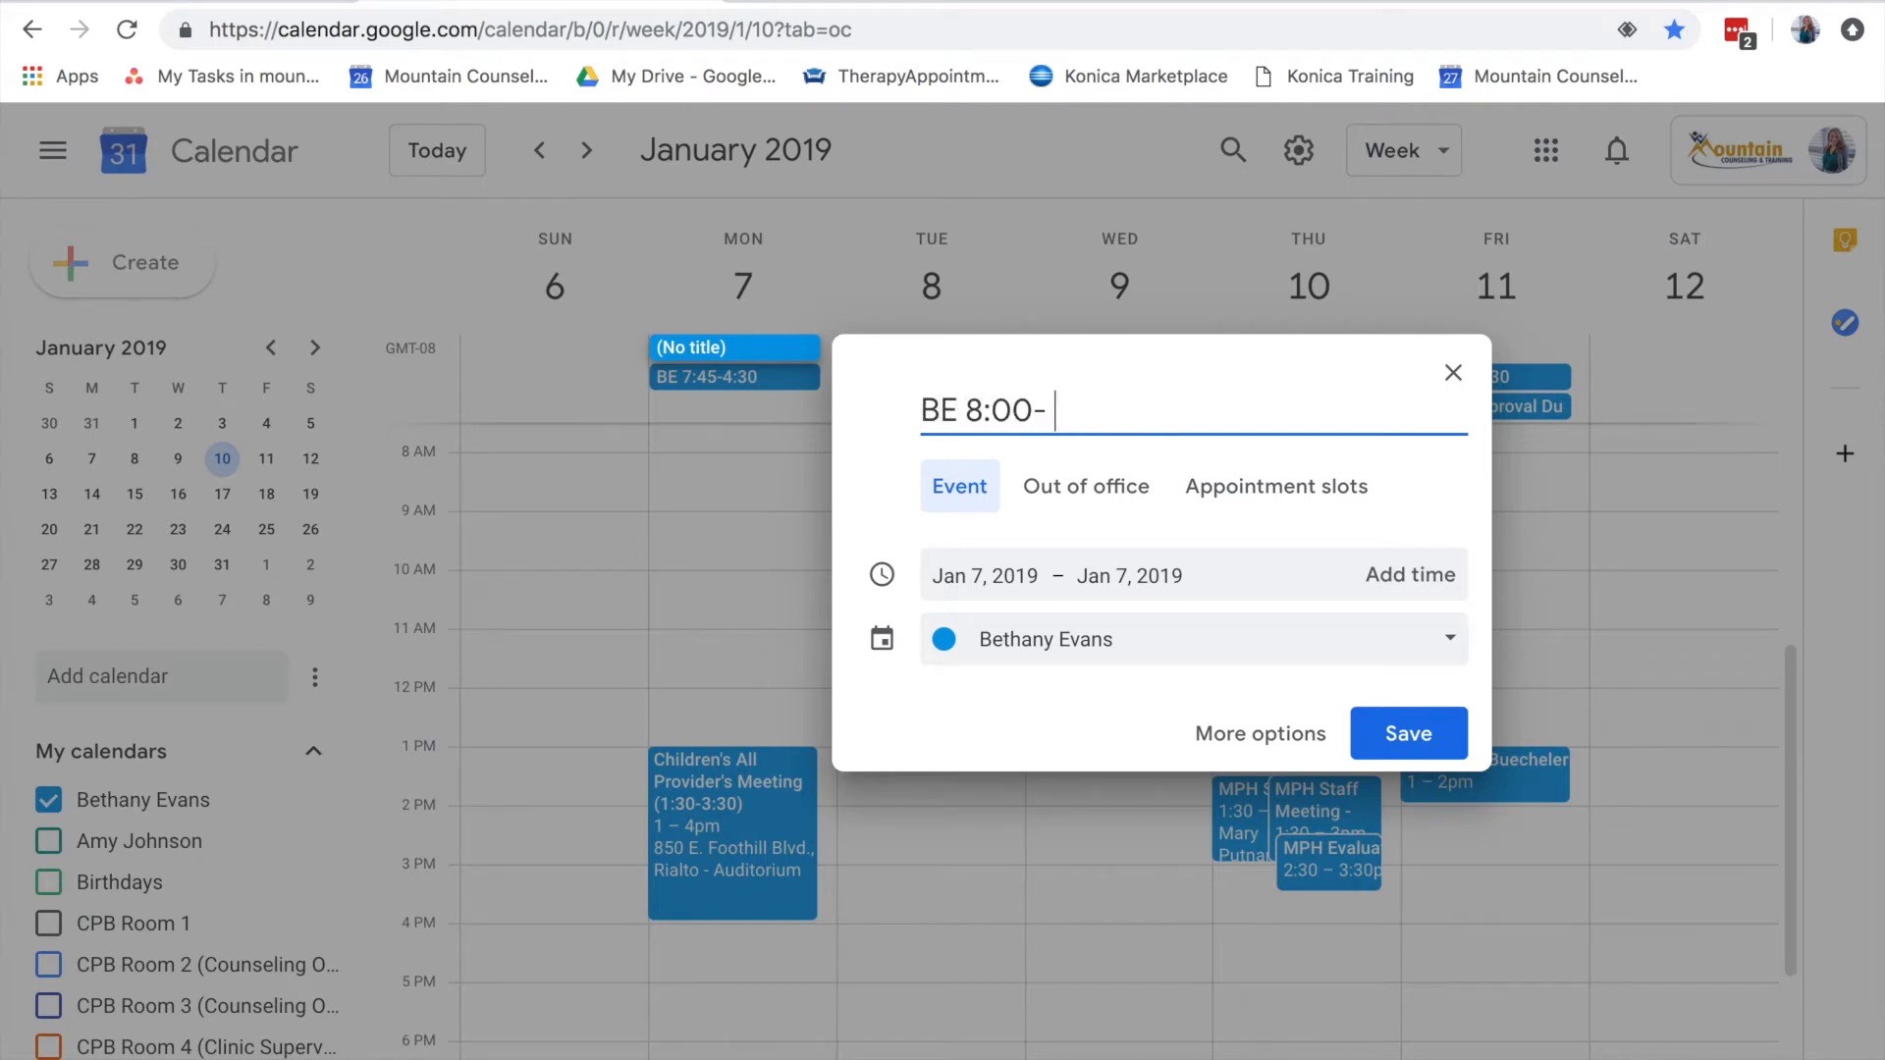
type("5:00")
left_click(1406, 729)
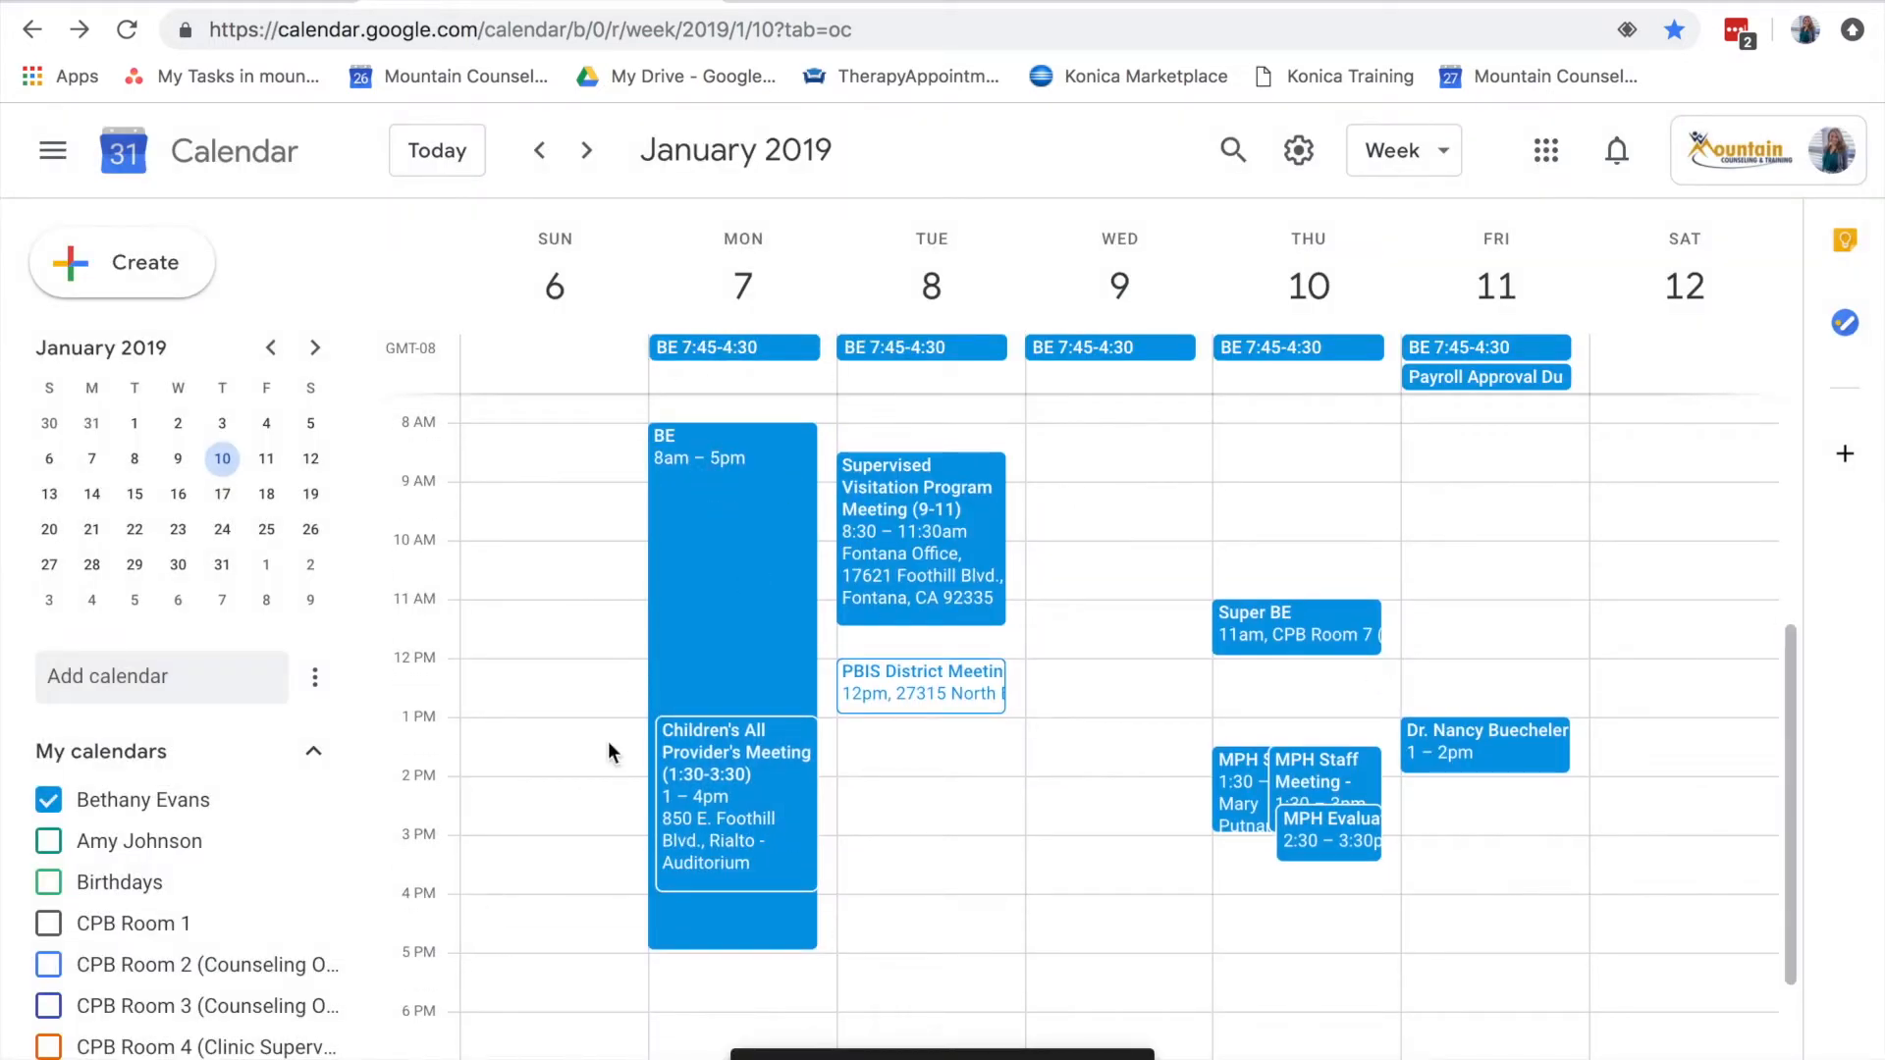
Edit the Monday 8am – 5pm BE event into an all-day event titled "BE 8:00-5:00" and save it
left_click(736, 438)
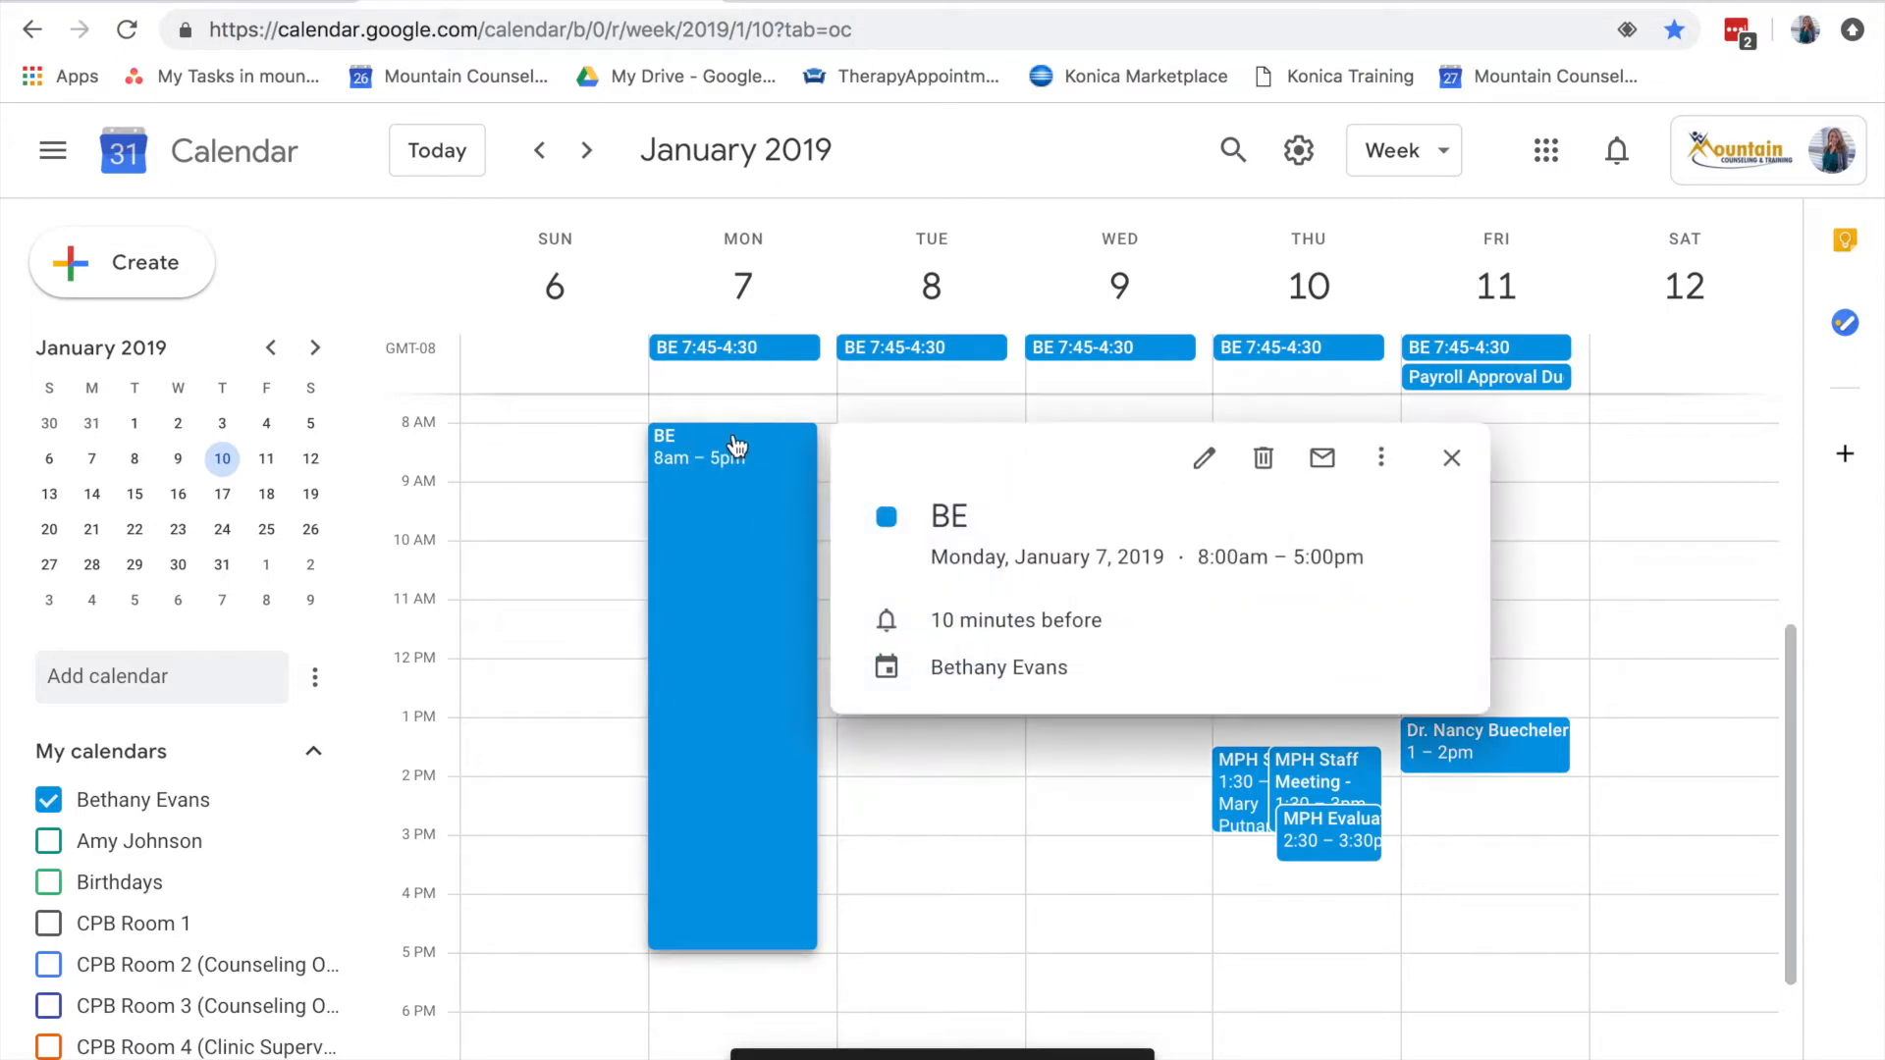
left_click(1204, 457)
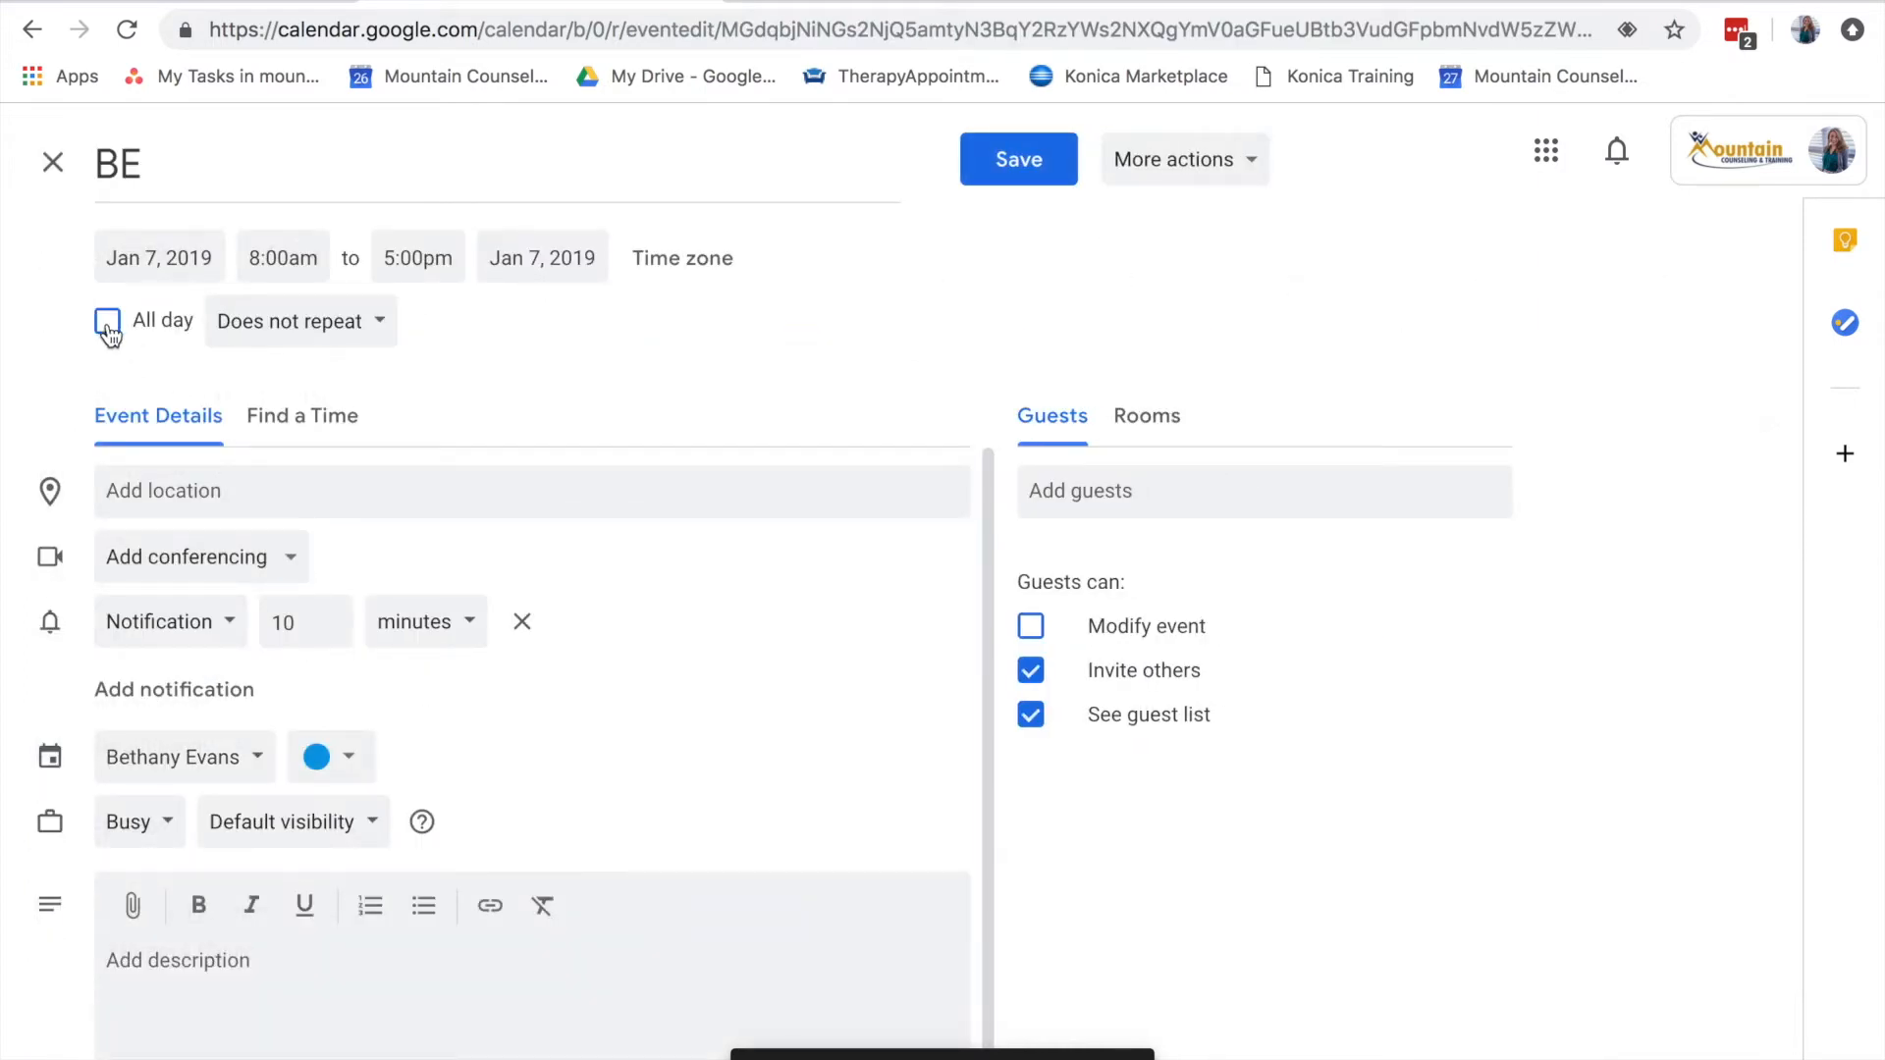
left_click(107, 322)
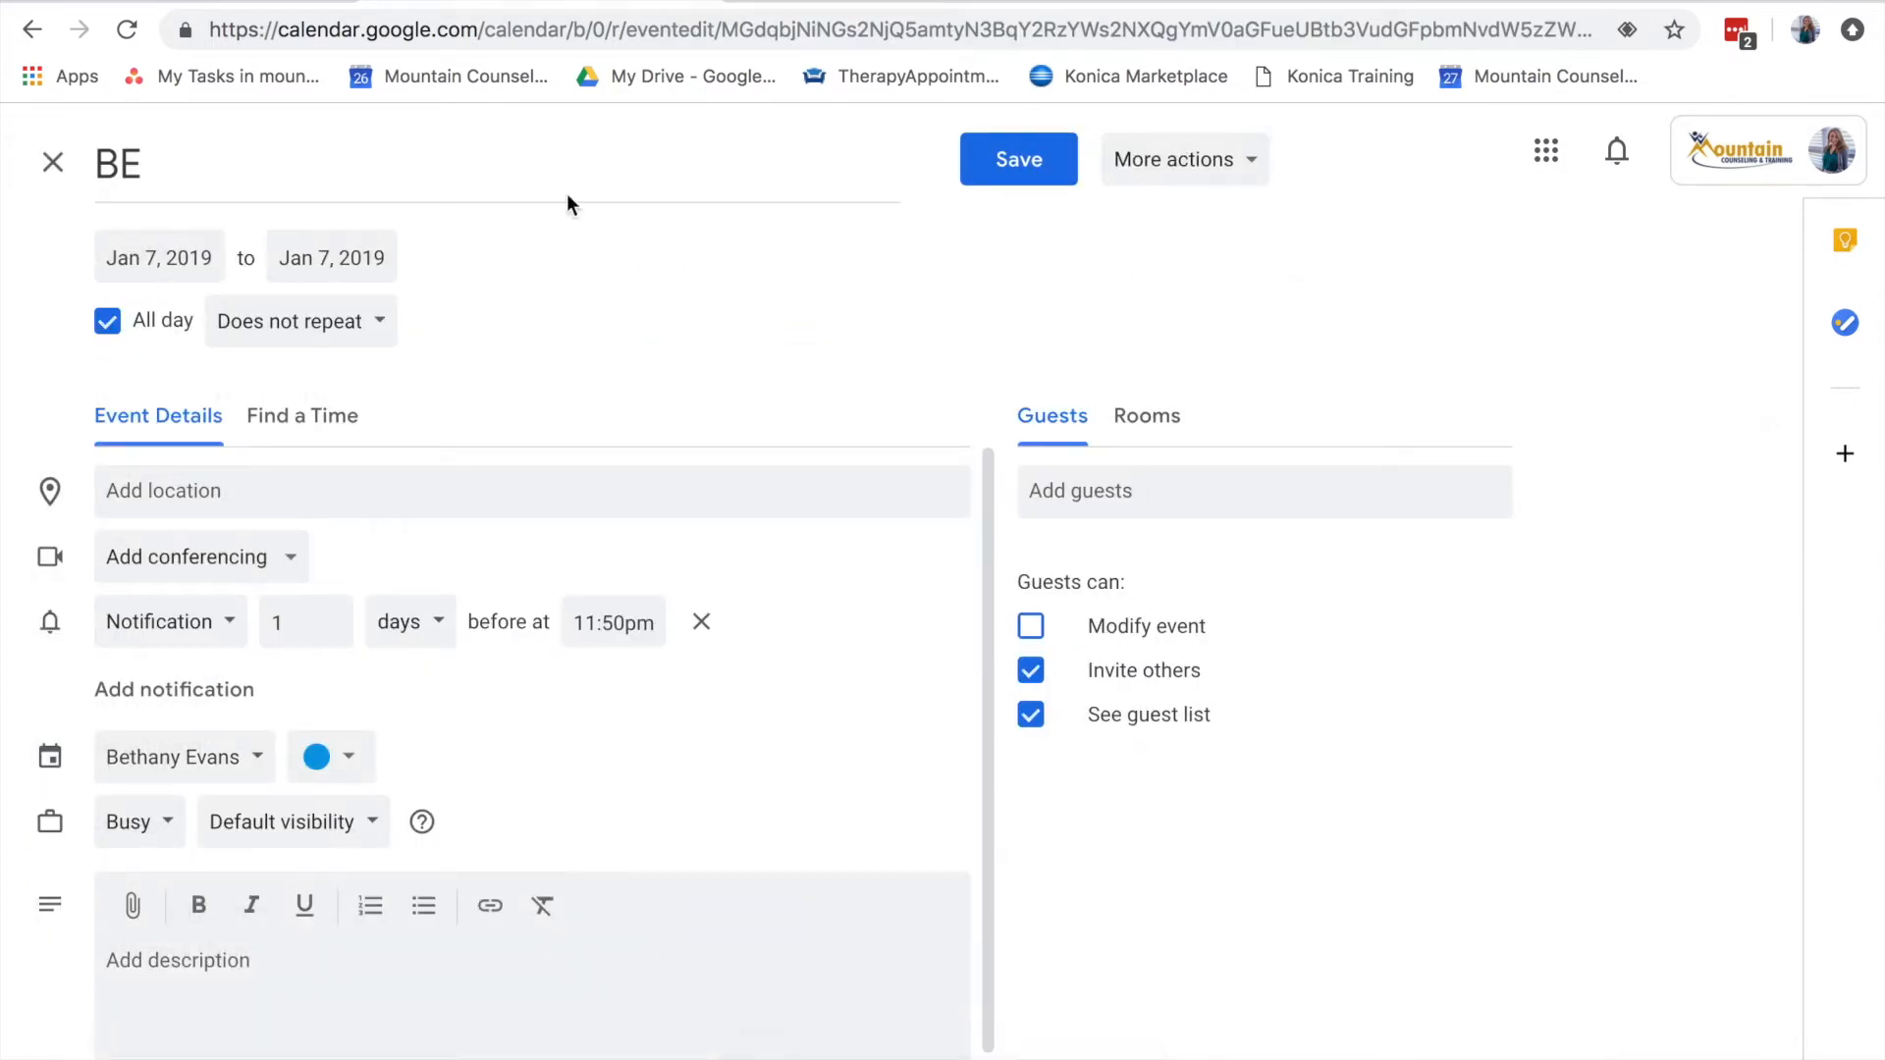
left_click(282, 162)
type("8")
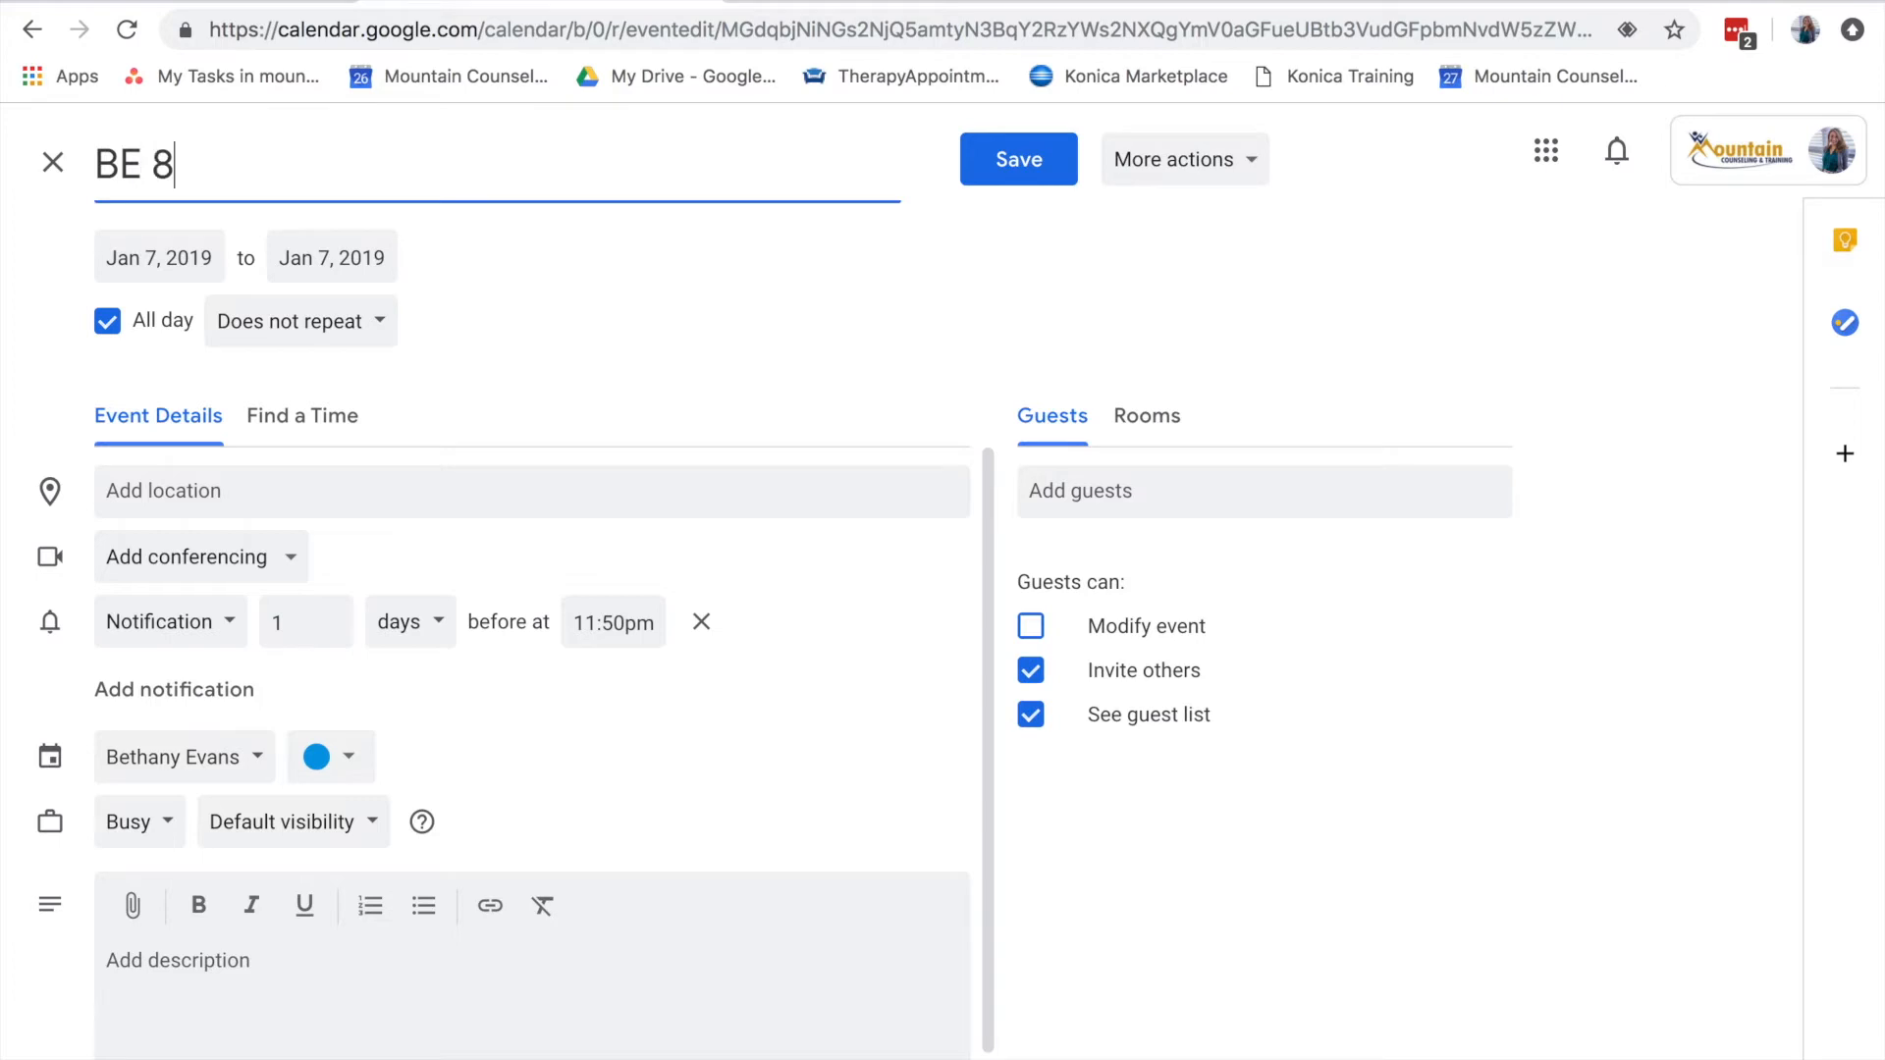
type(":00-5:00")
left_click(1017, 166)
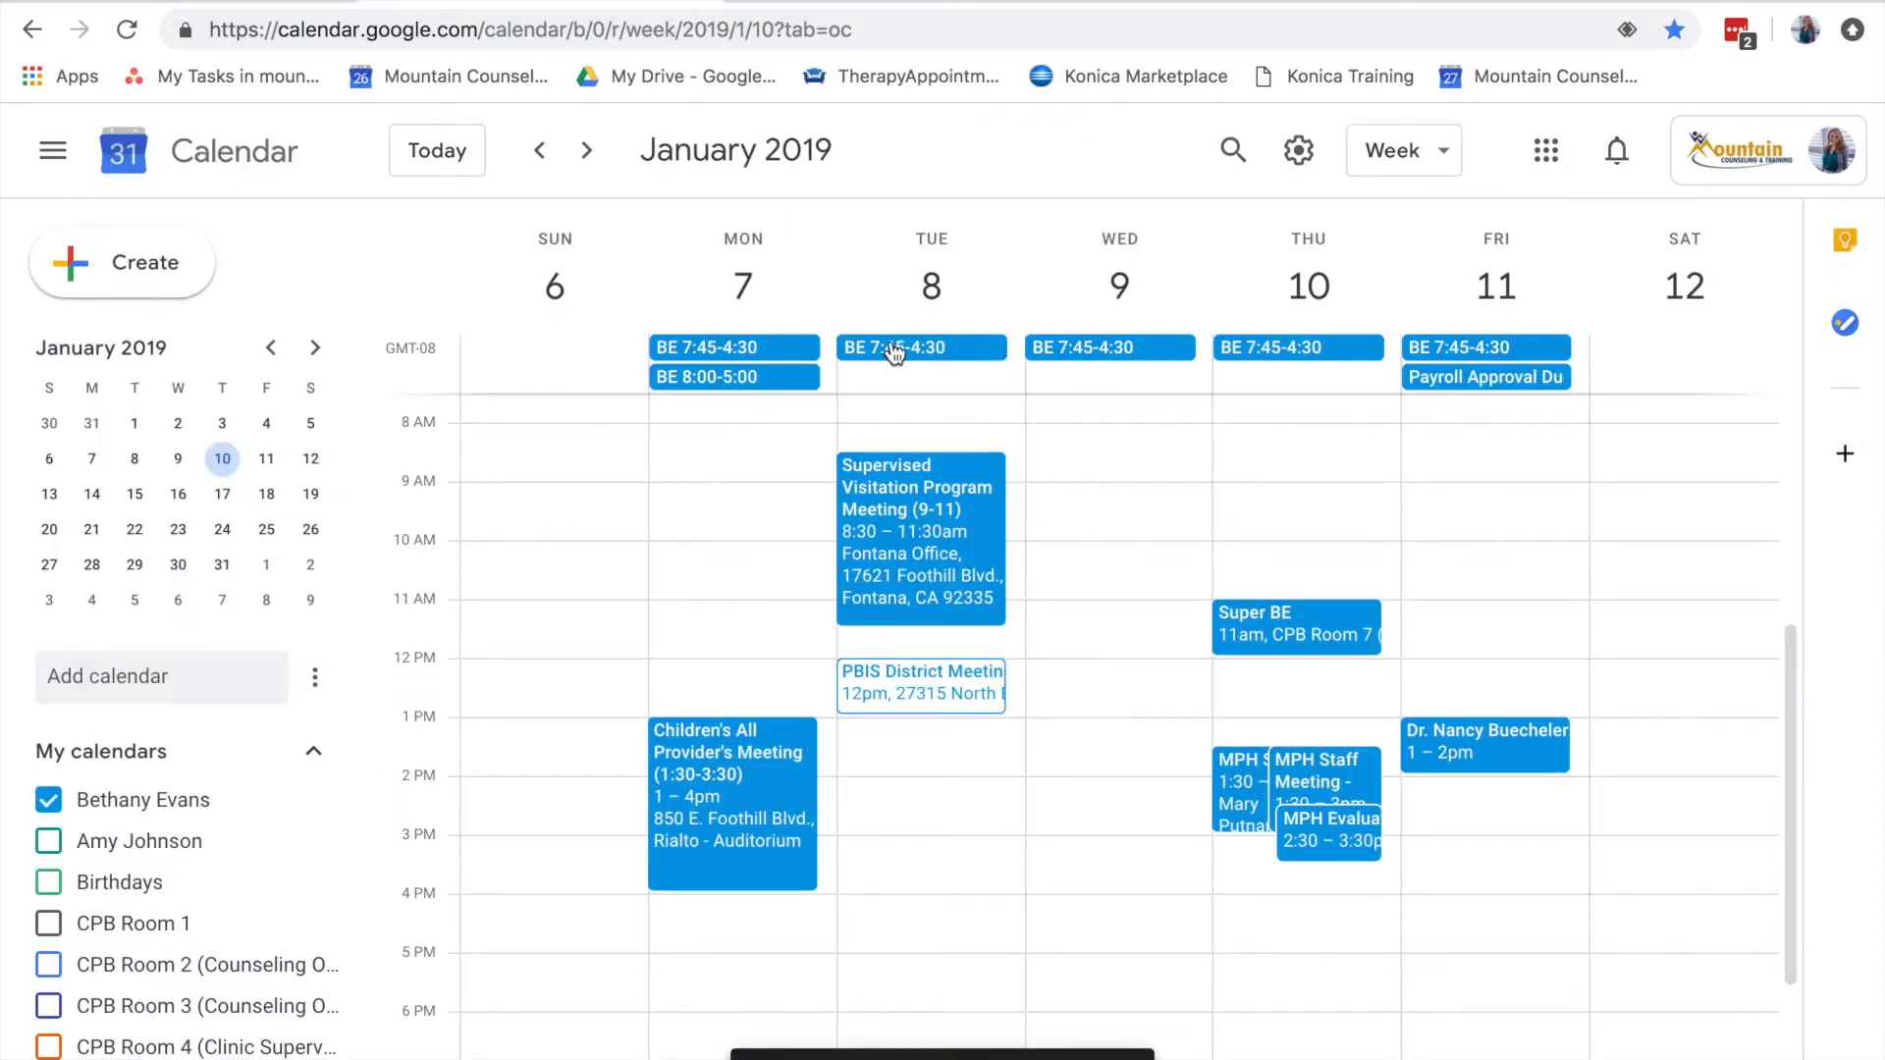
Review the repeat options of Monday's all-day "BE 7:45-4:30" event and close the editor without saving
left_click(762, 368)
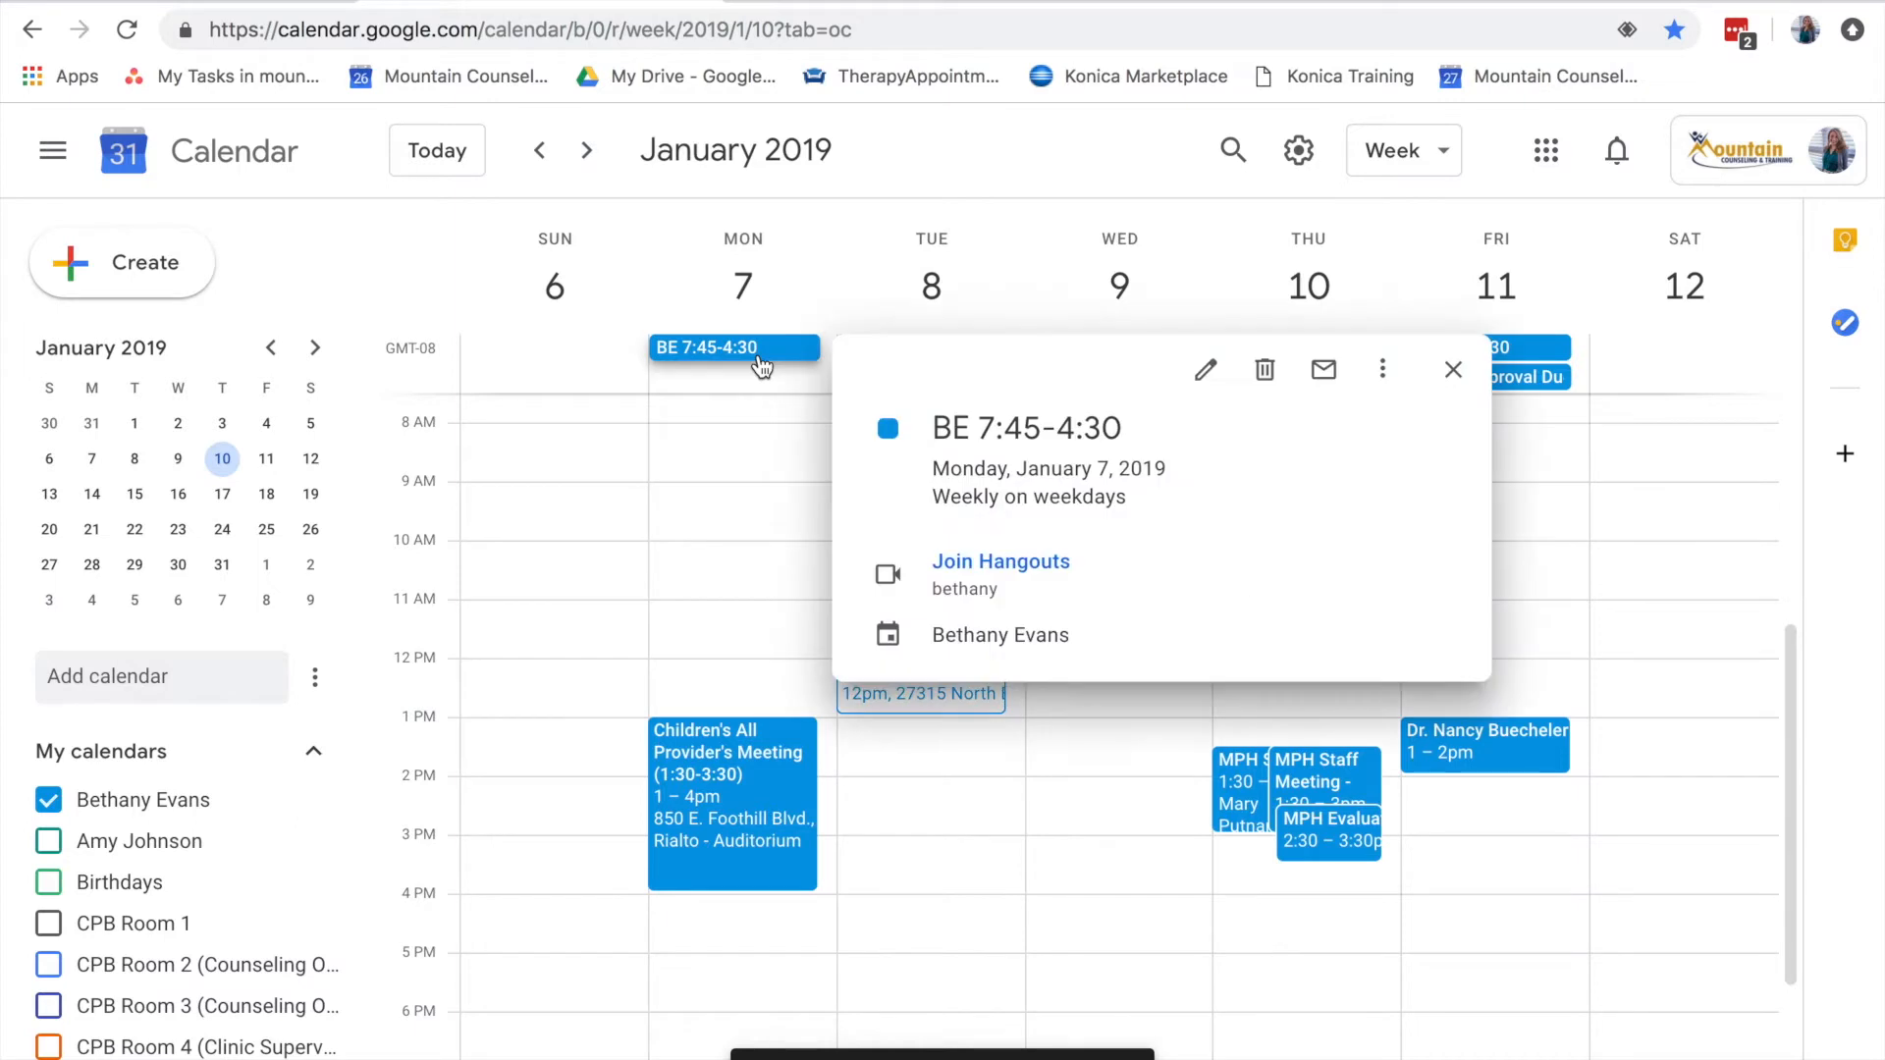
left_click(1208, 377)
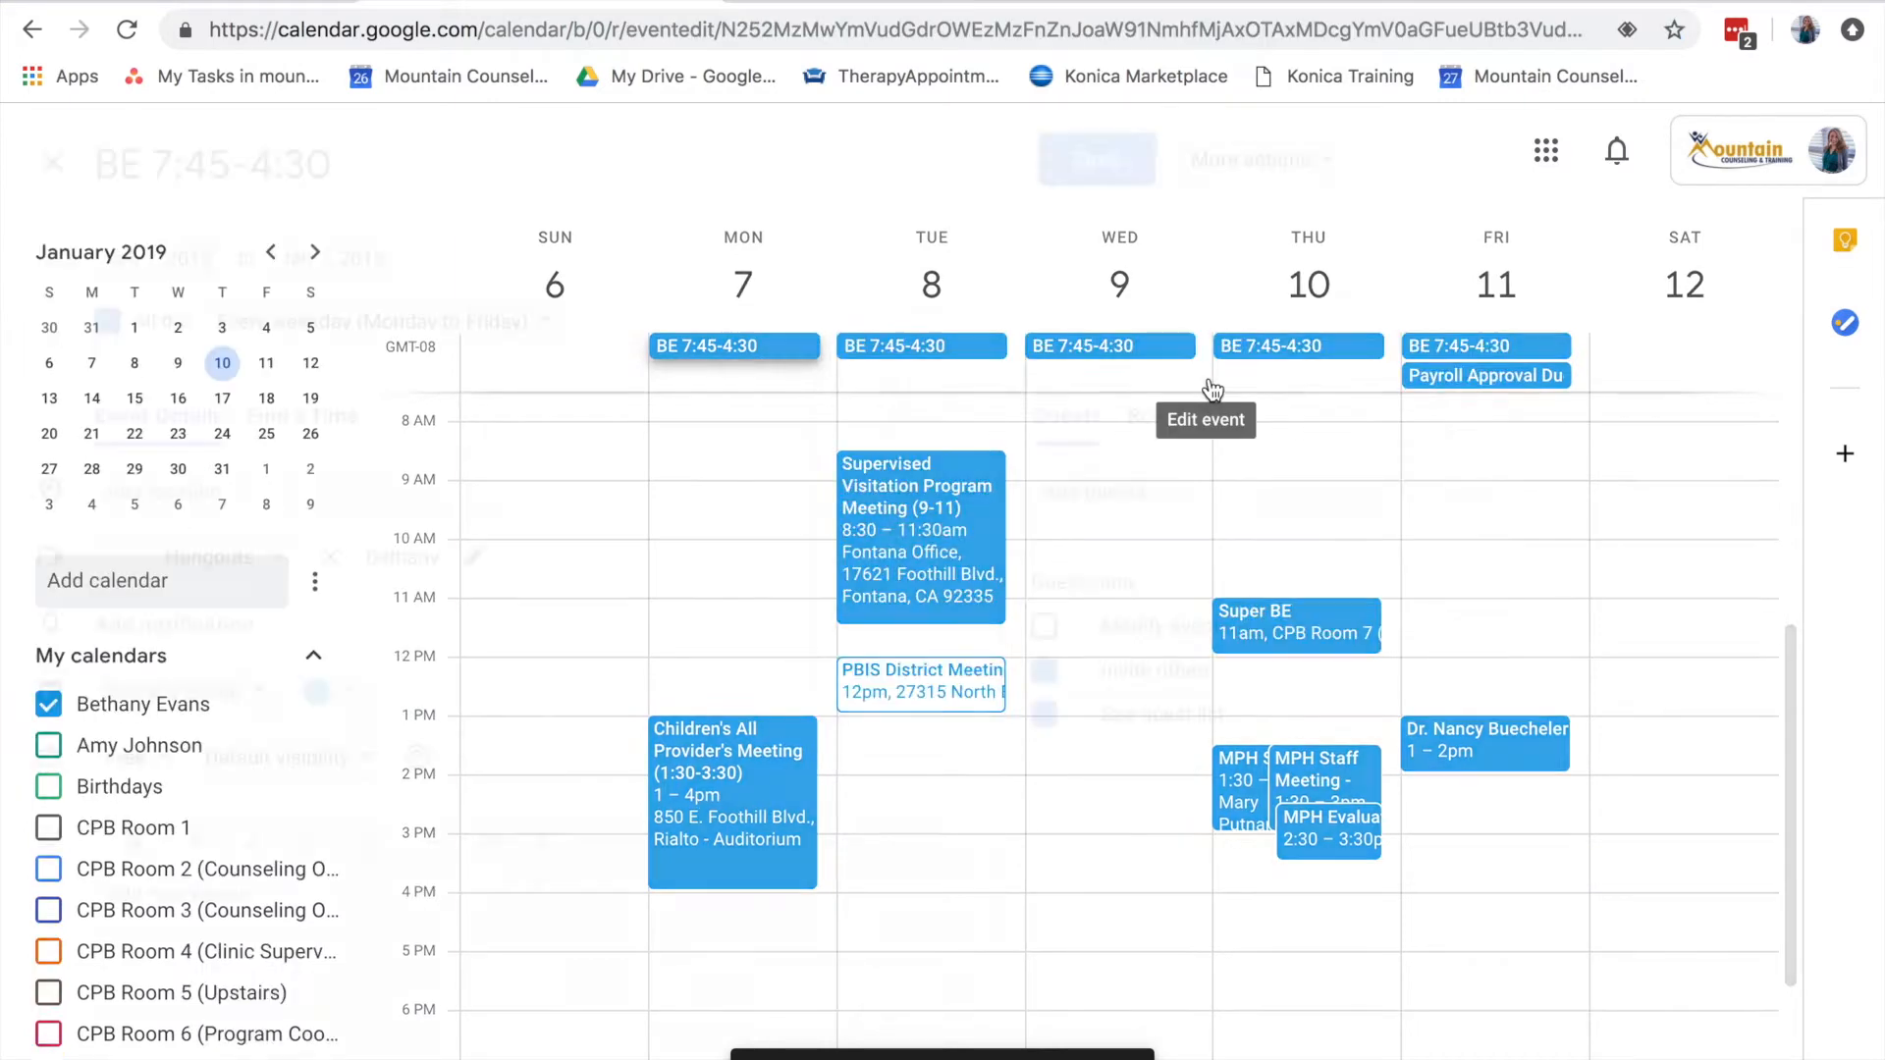
left_click(428, 332)
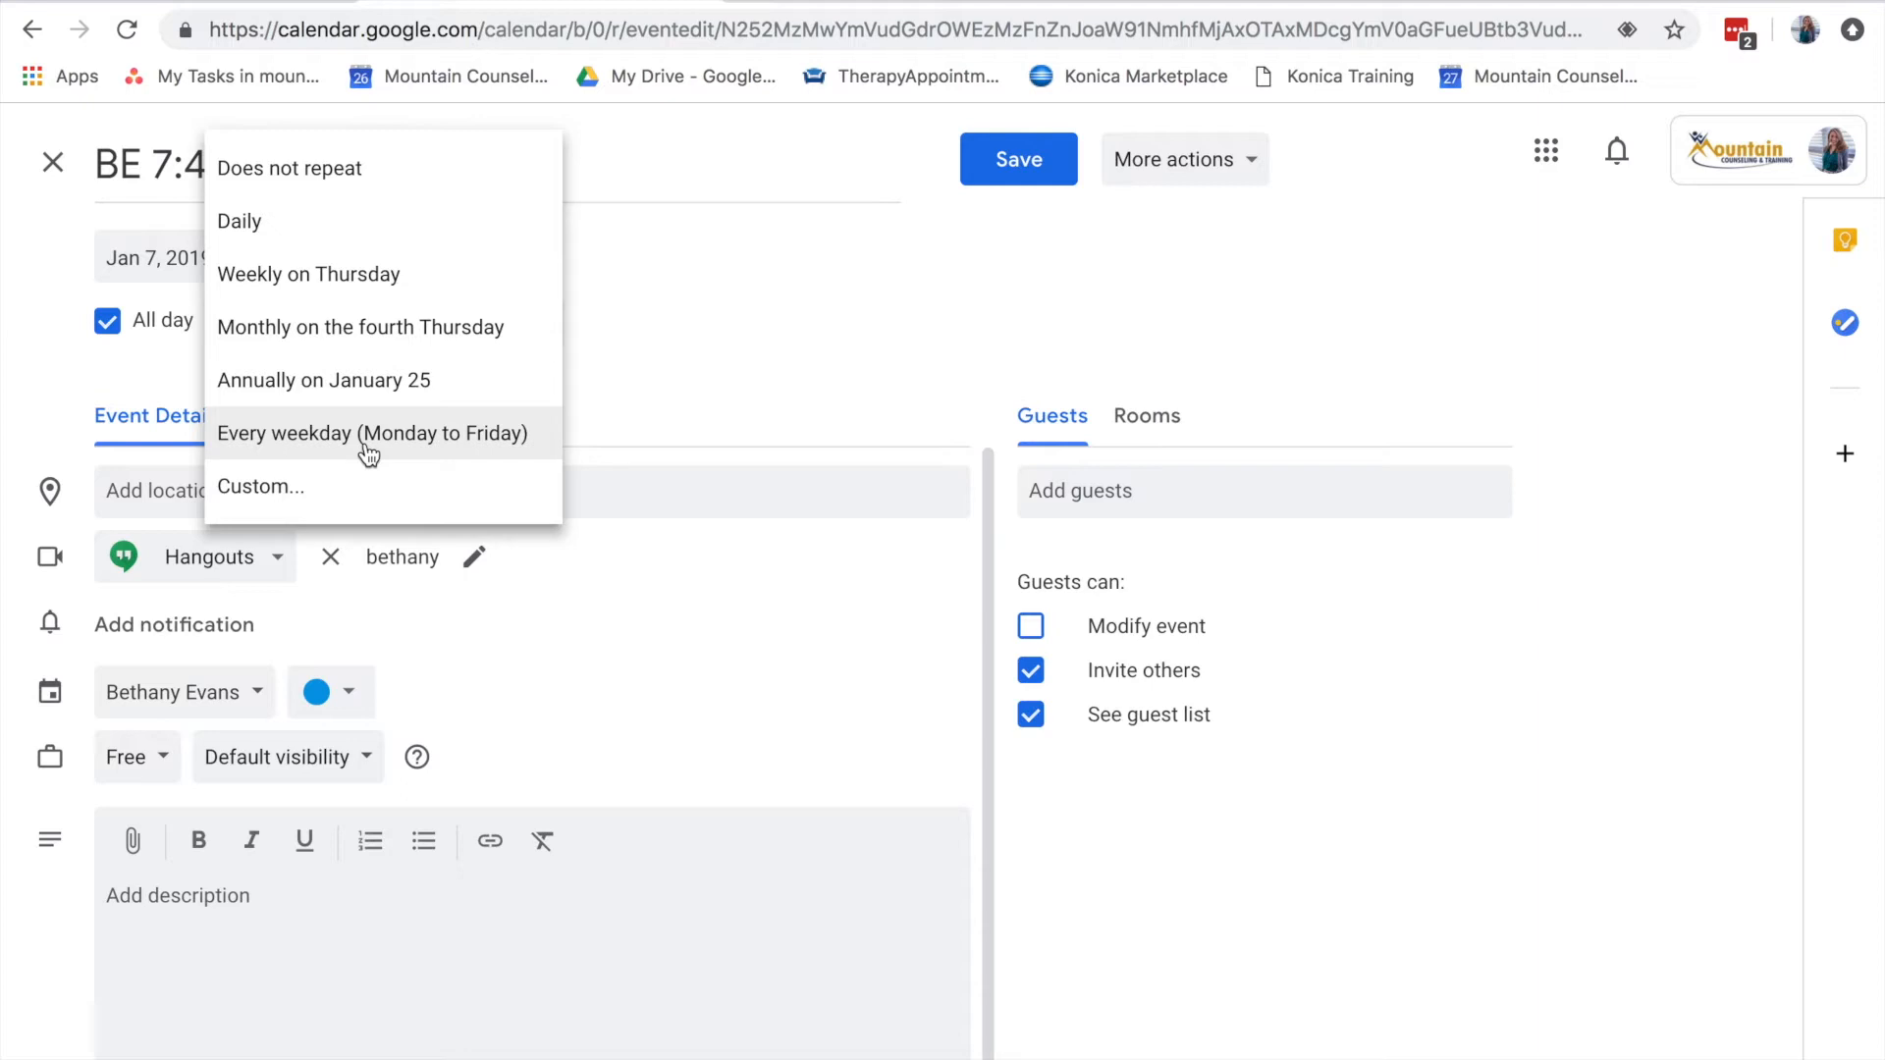
key("Down")
key("Return")
left_click(41, 180)
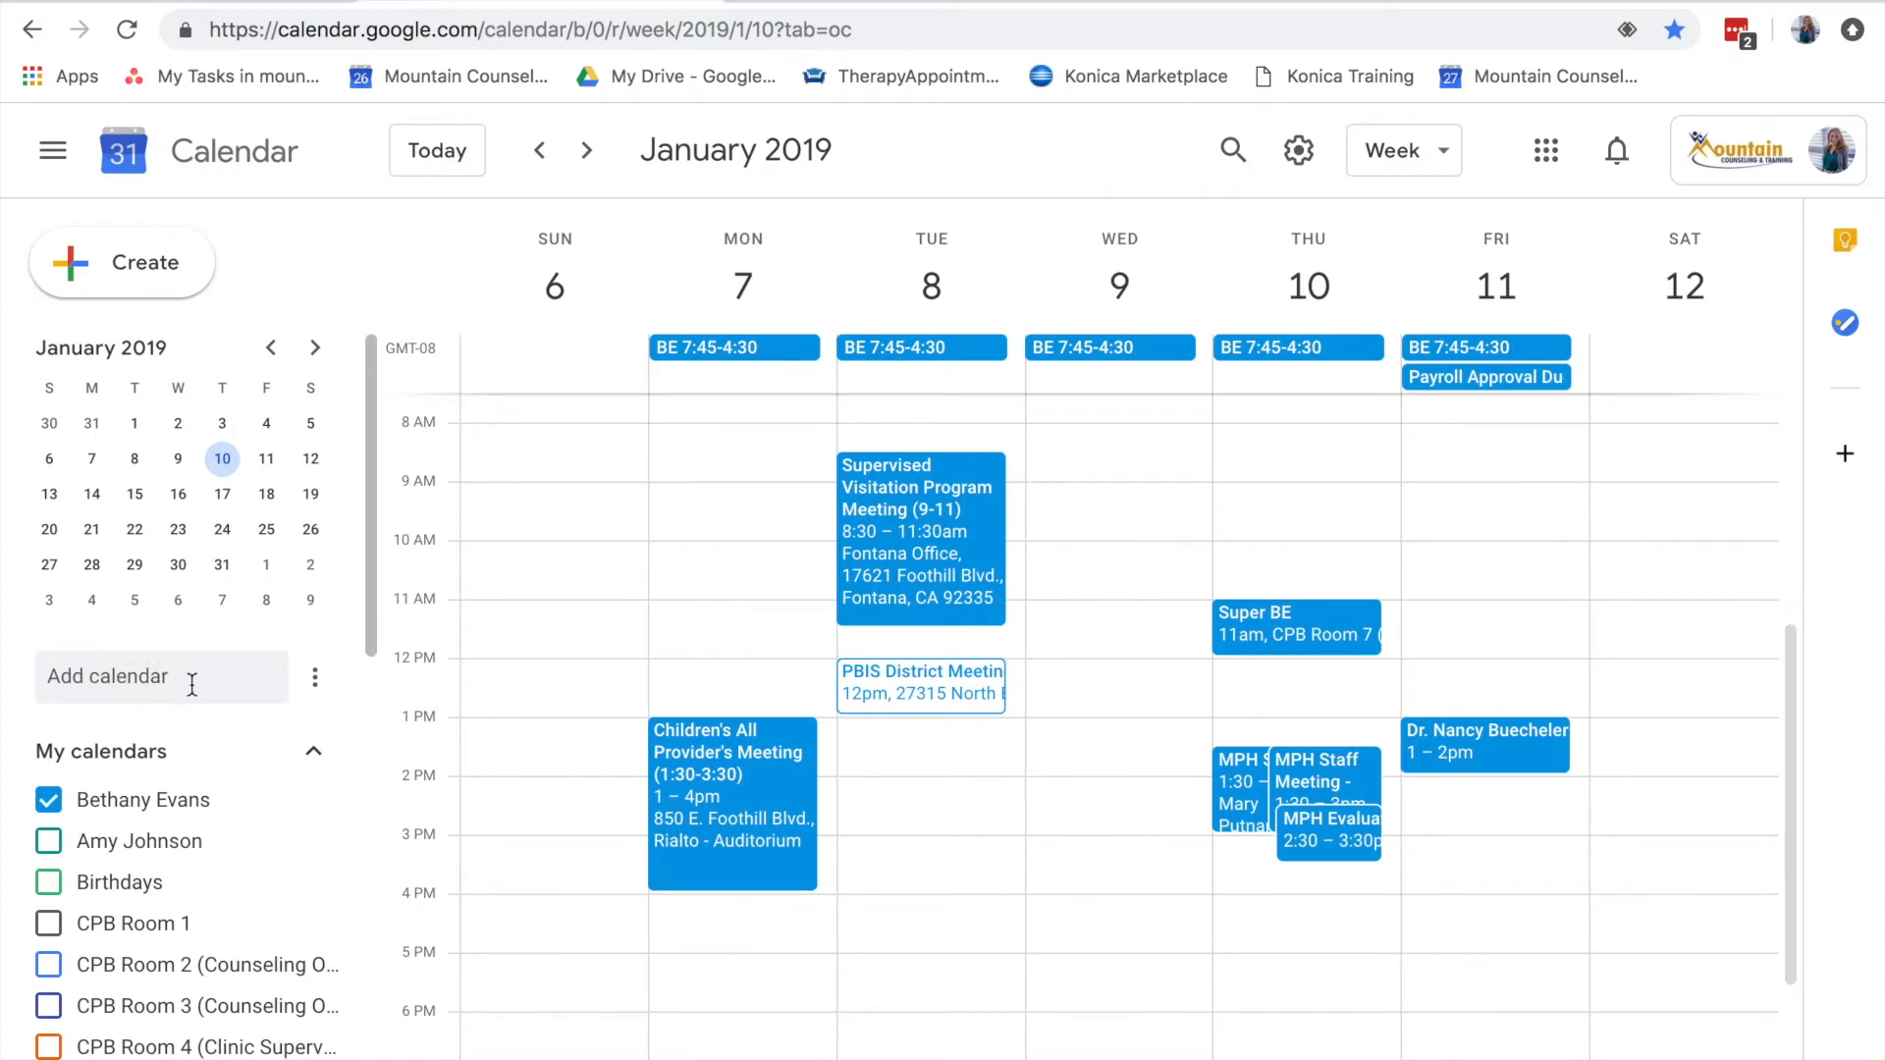
Add a coworker's calendar by searching for the first name, and toggle its visibility off and on again
left_click(118, 677)
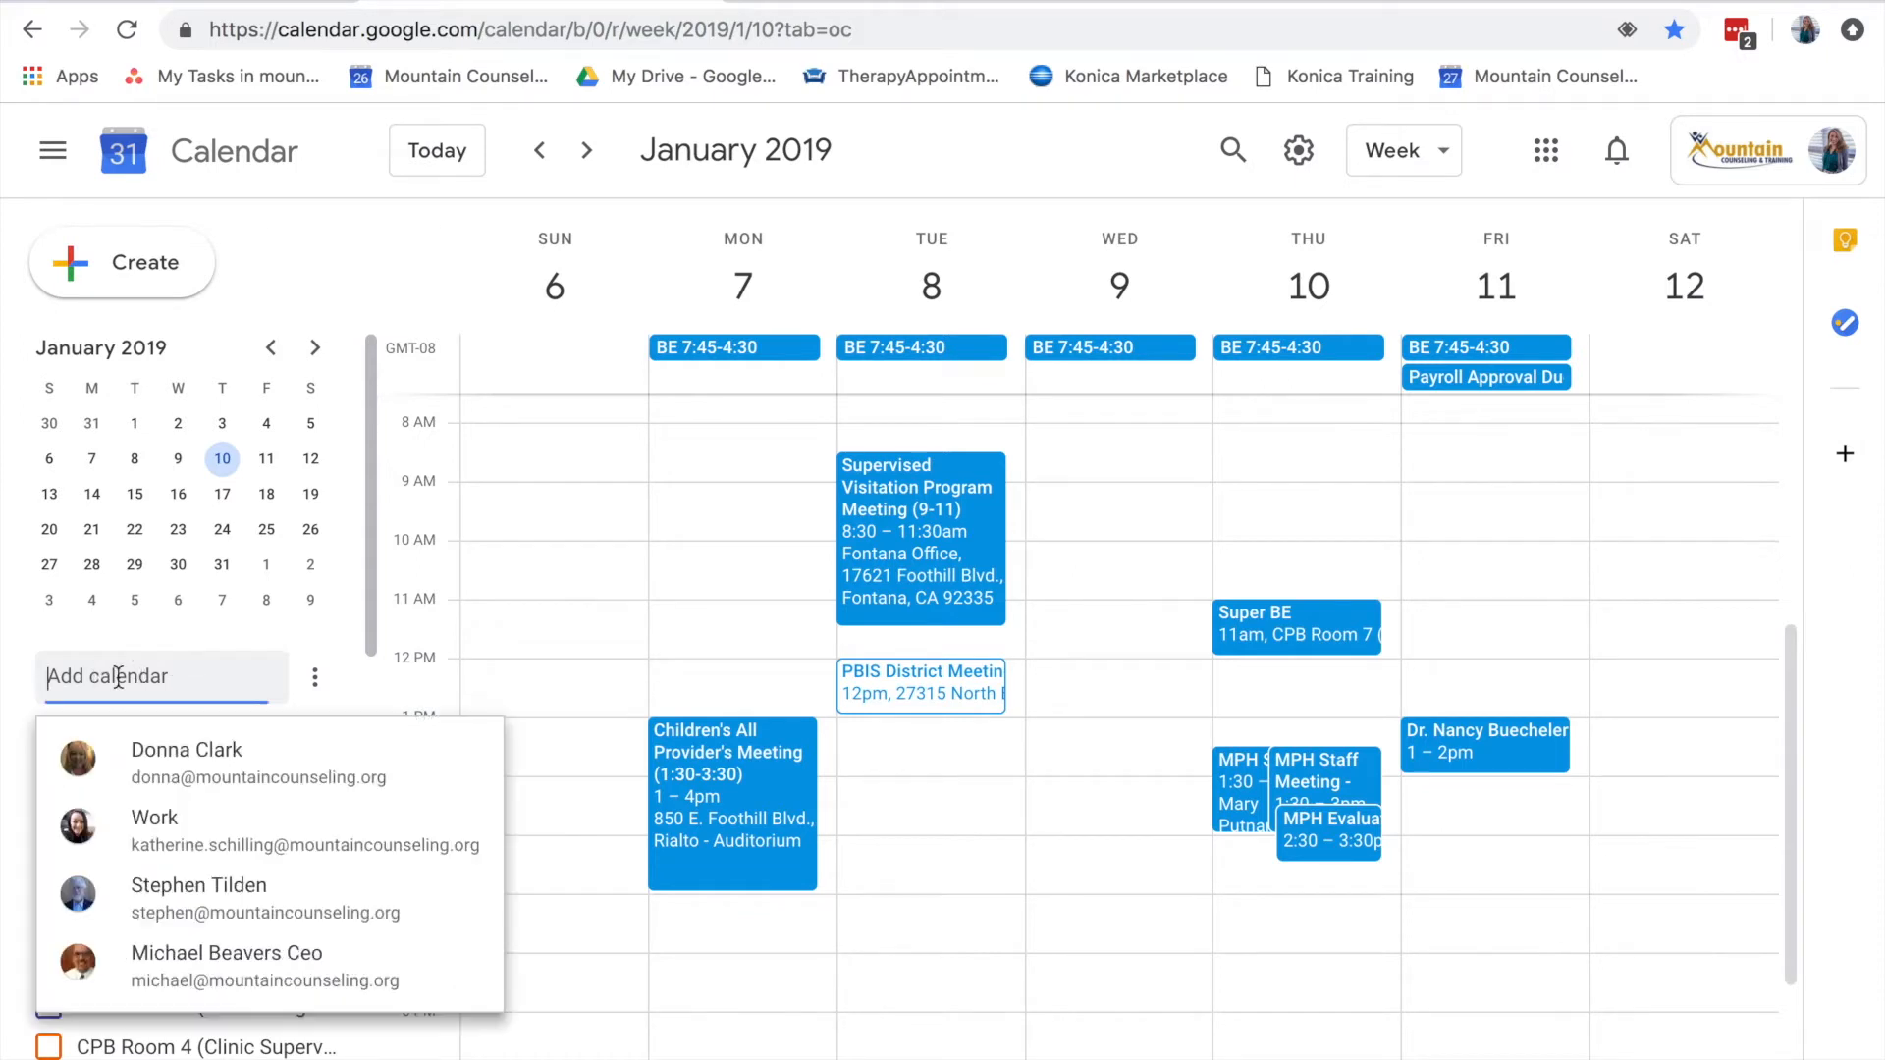
type("donn")
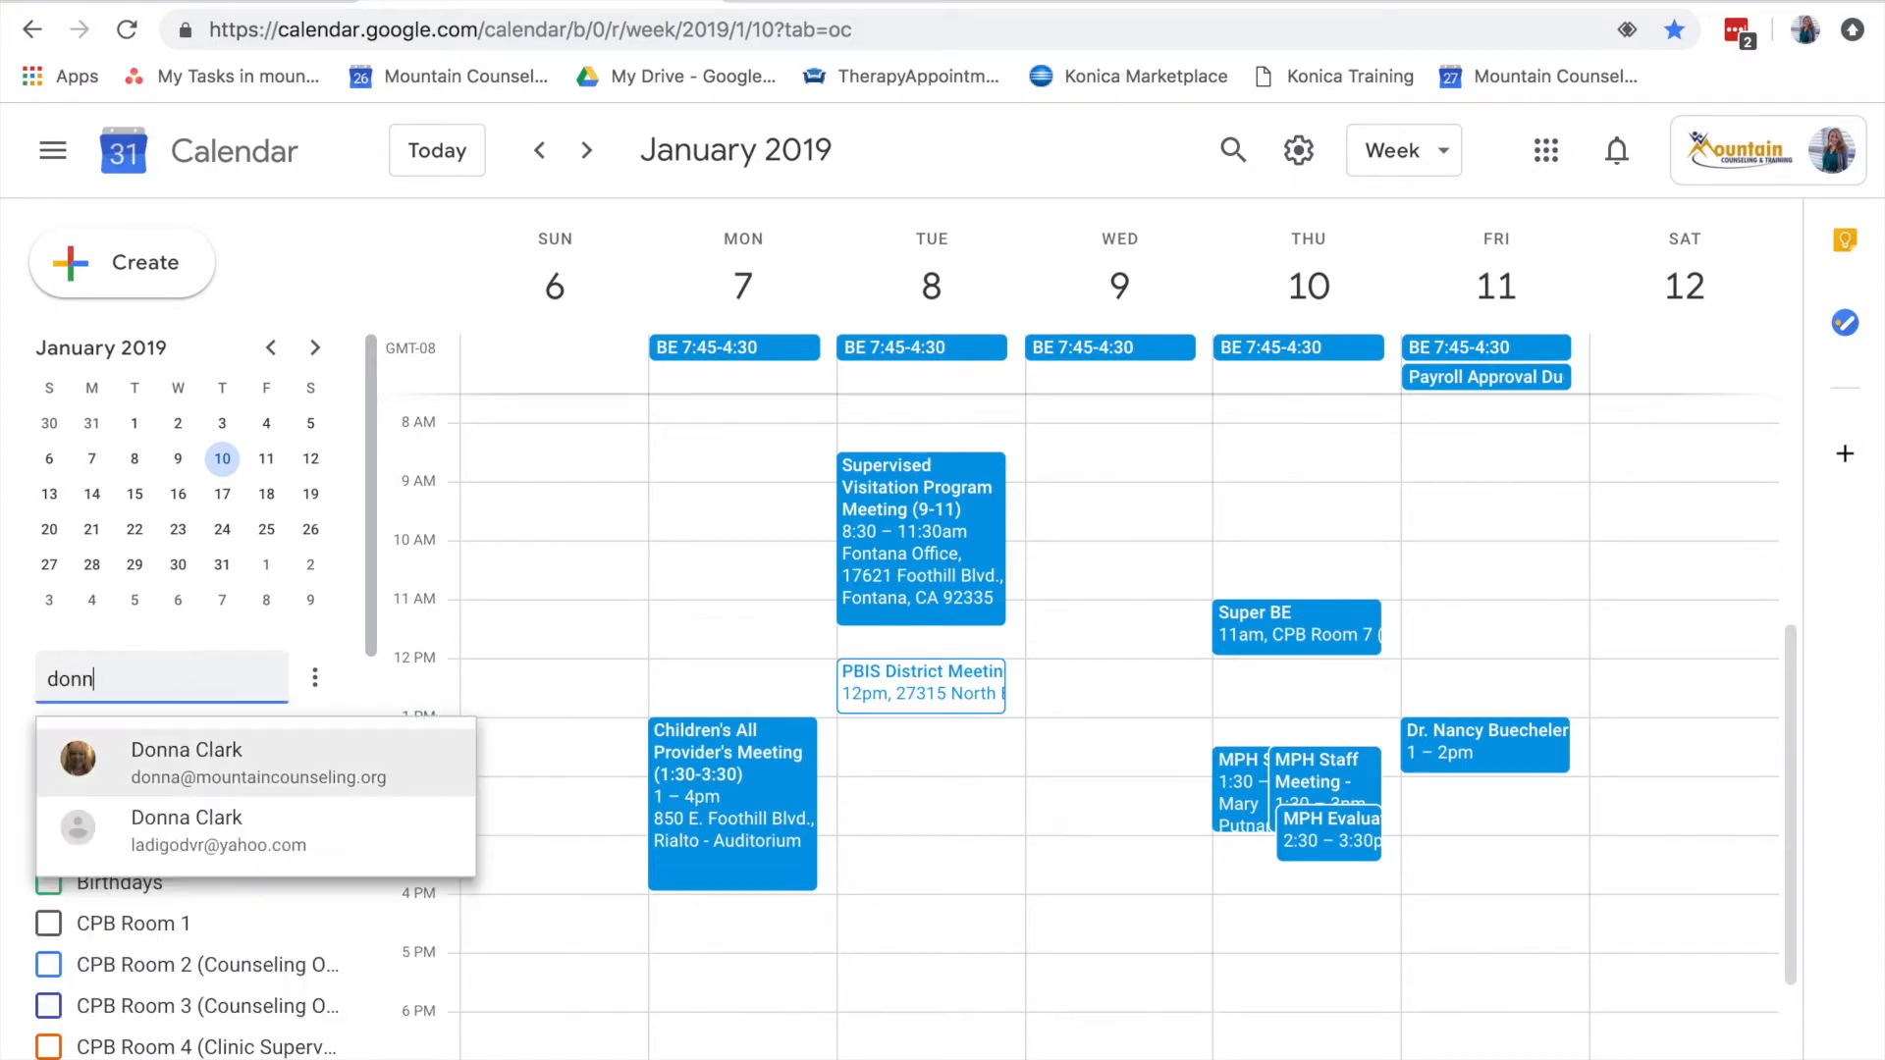
left_click(169, 766)
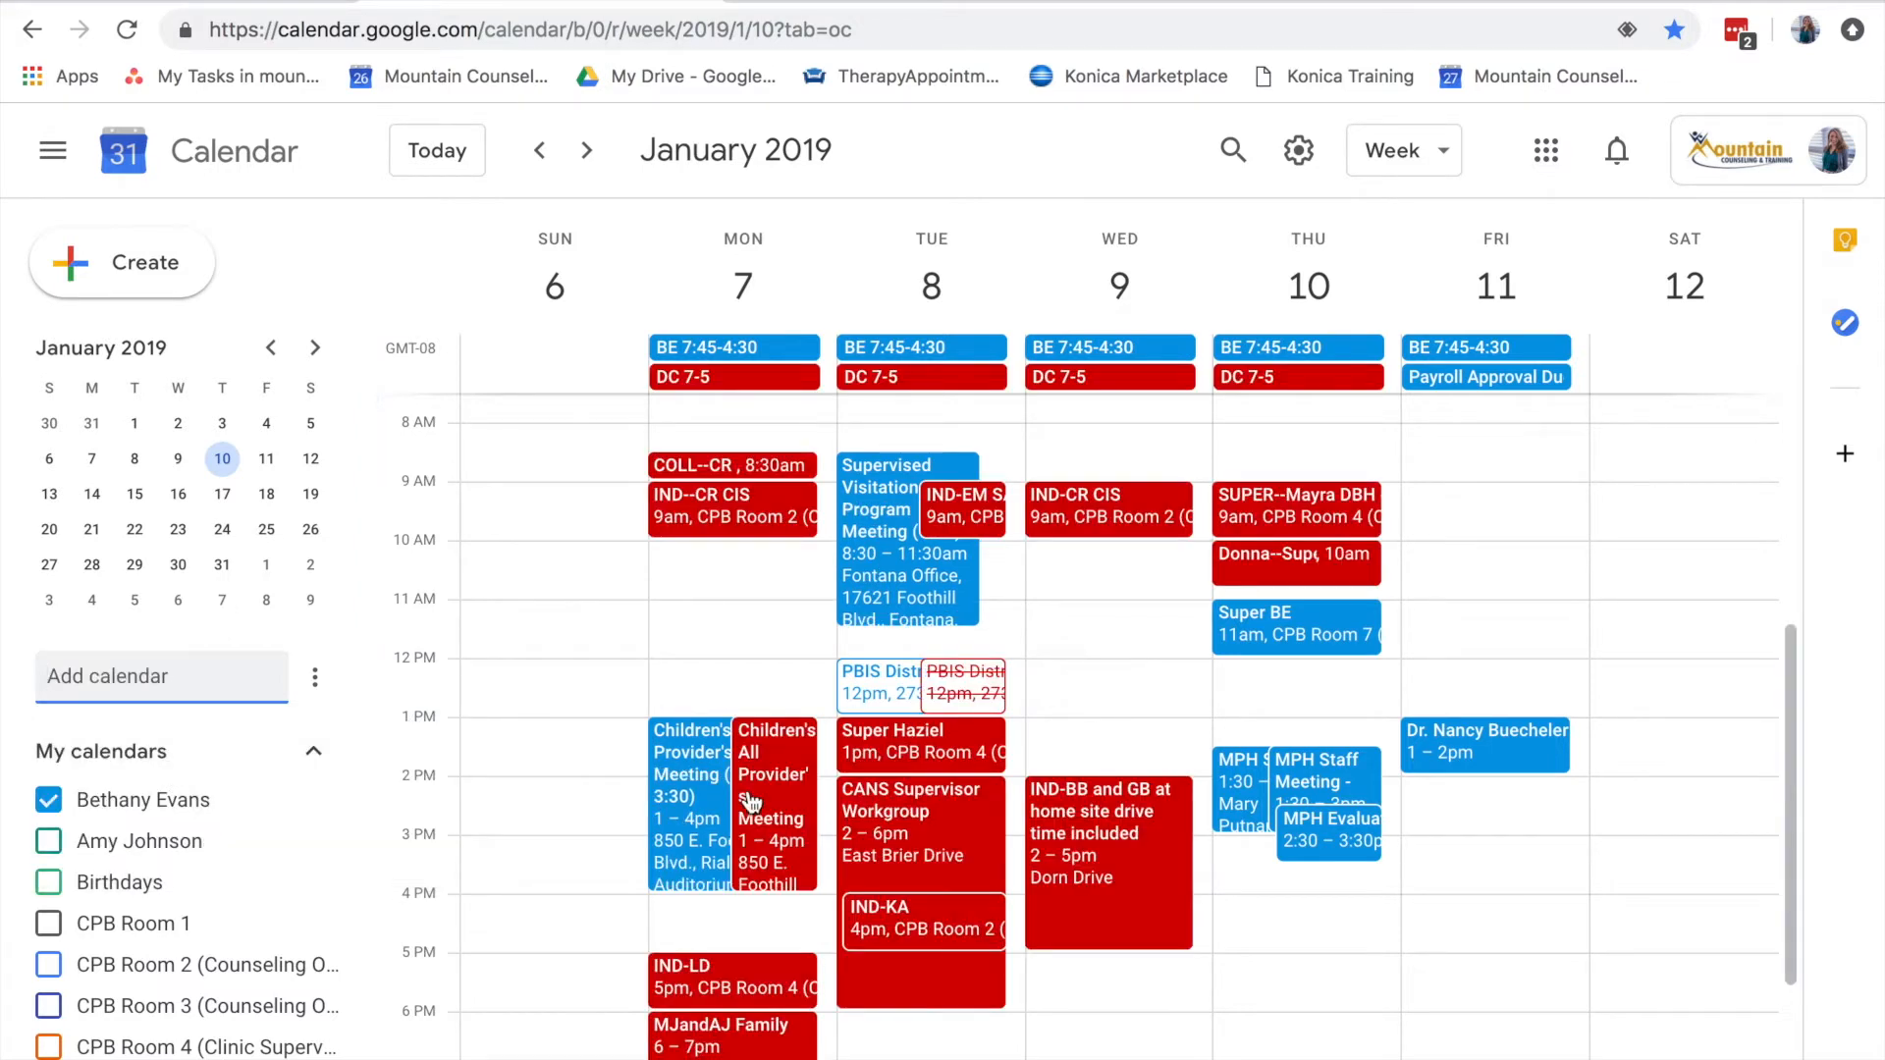
scroll(78, 531, "down", 3)
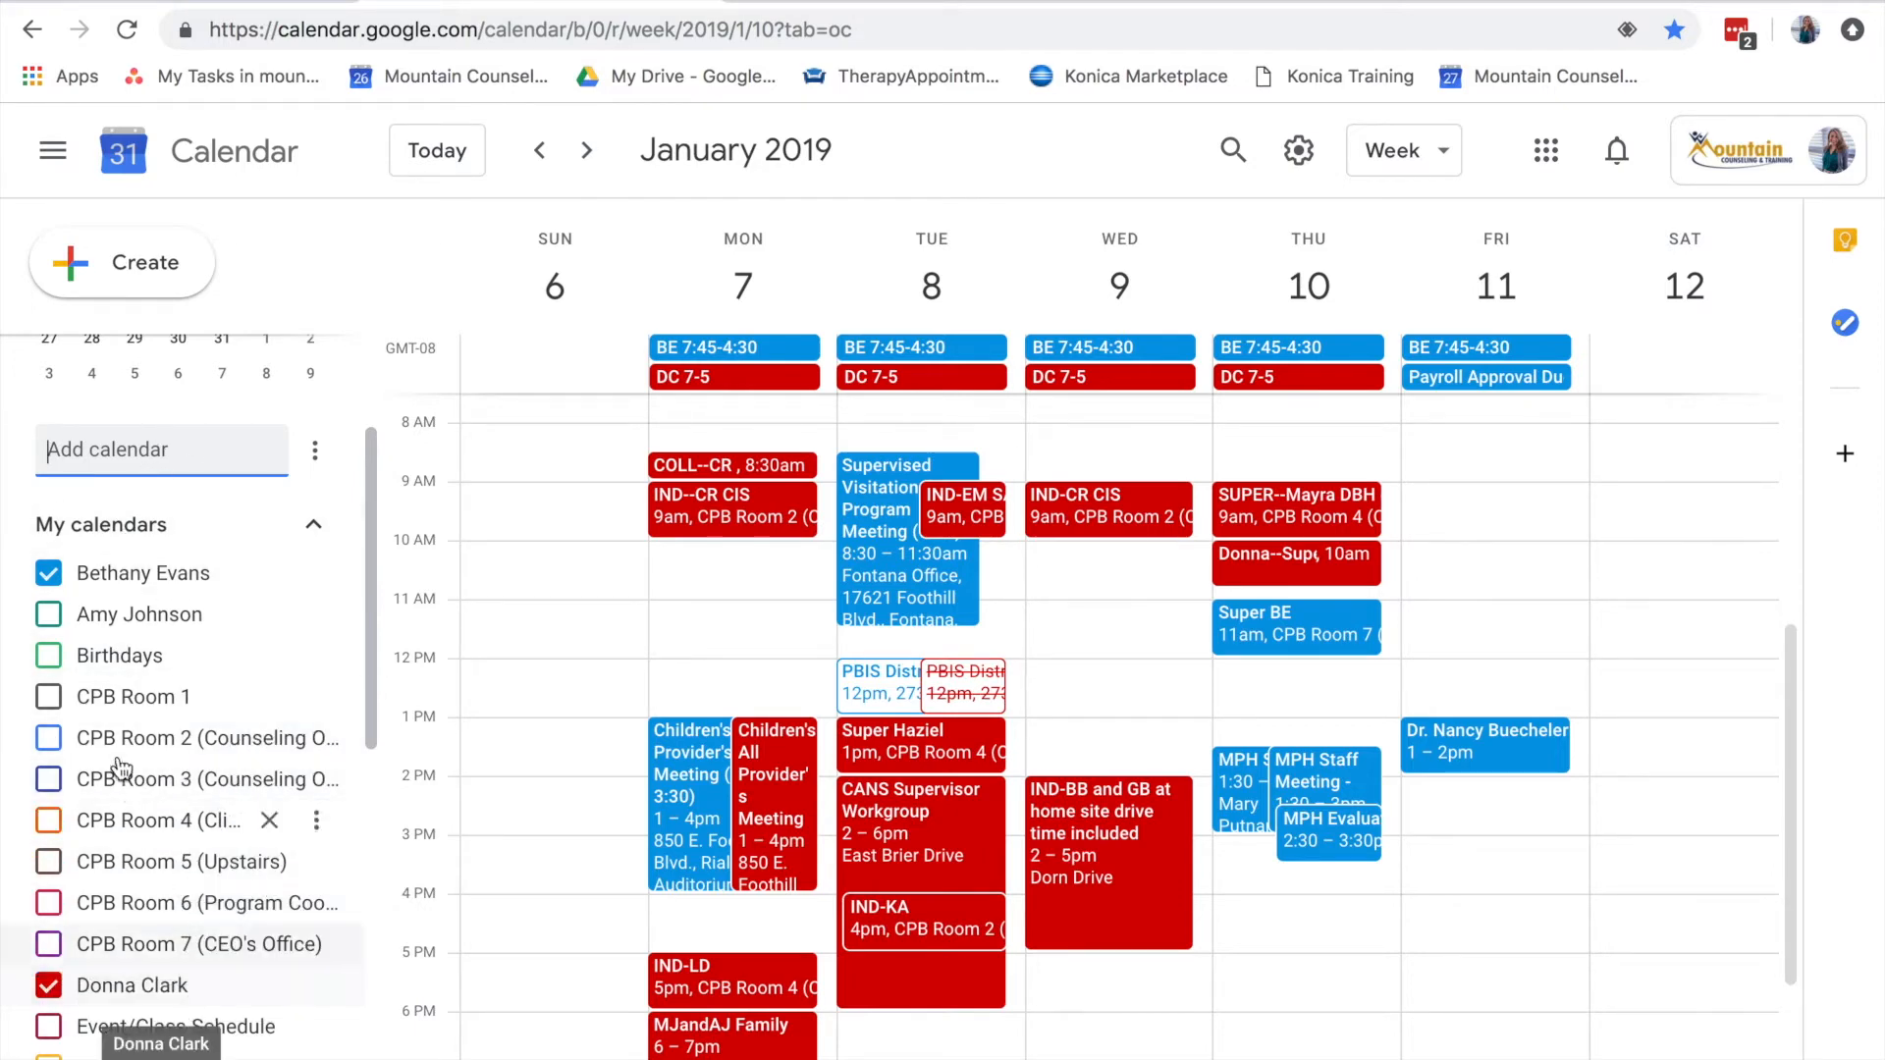
left_click(49, 985)
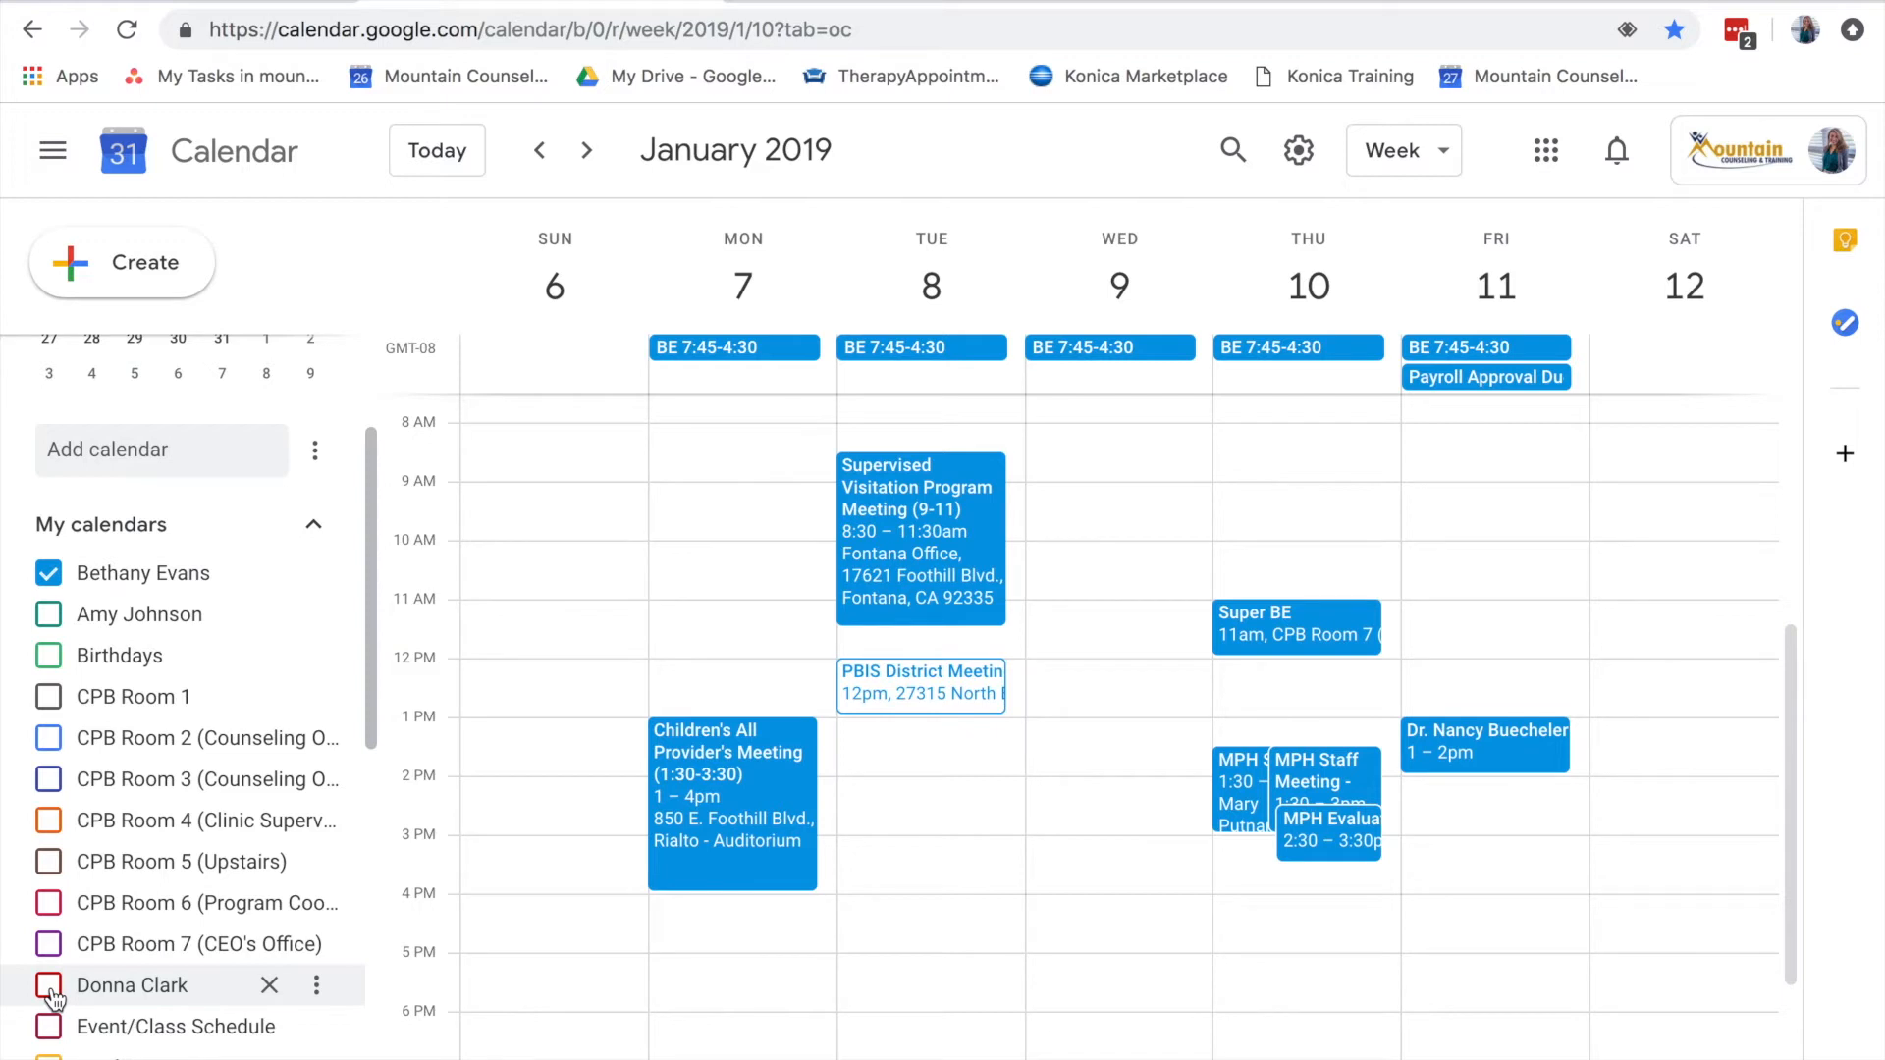
left_click(49, 985)
Show the calendars of the two coworkers with initials AJ and MW alongside the ones already displayed
left_click(49, 616)
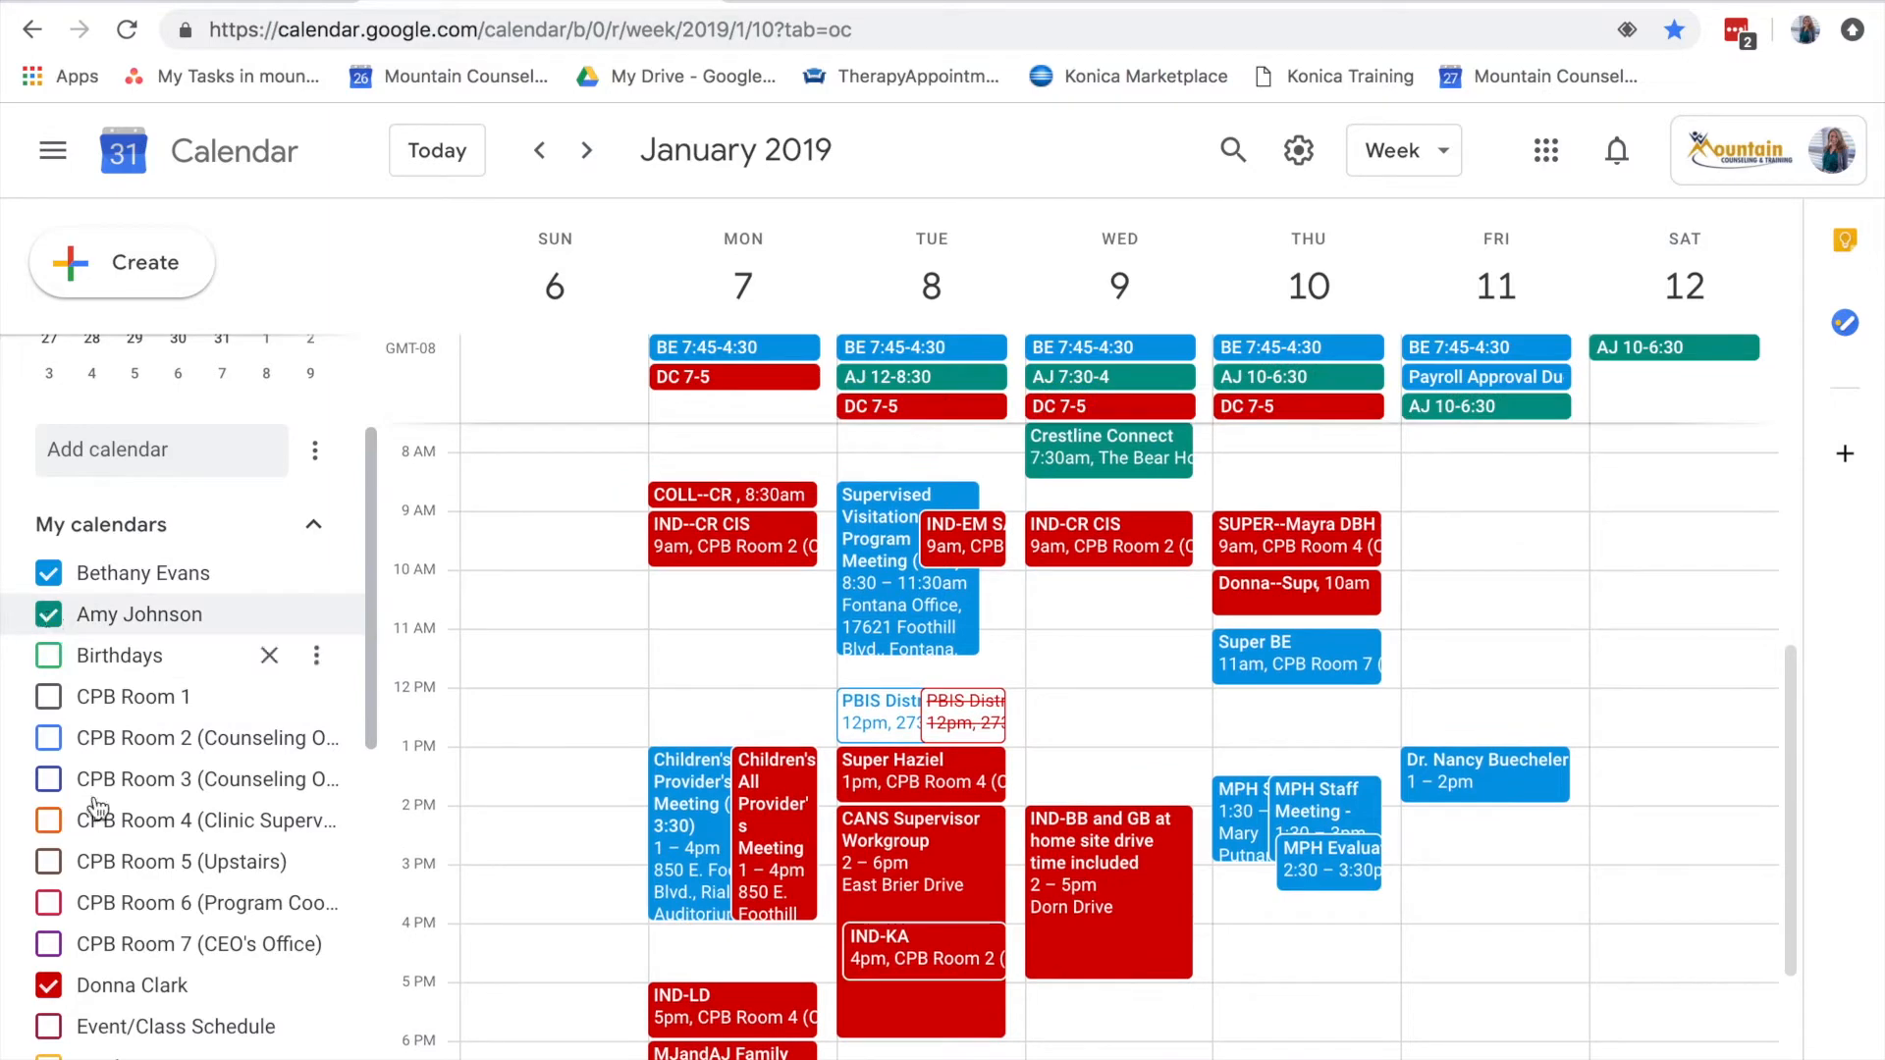
scroll(84, 778, "down", 3)
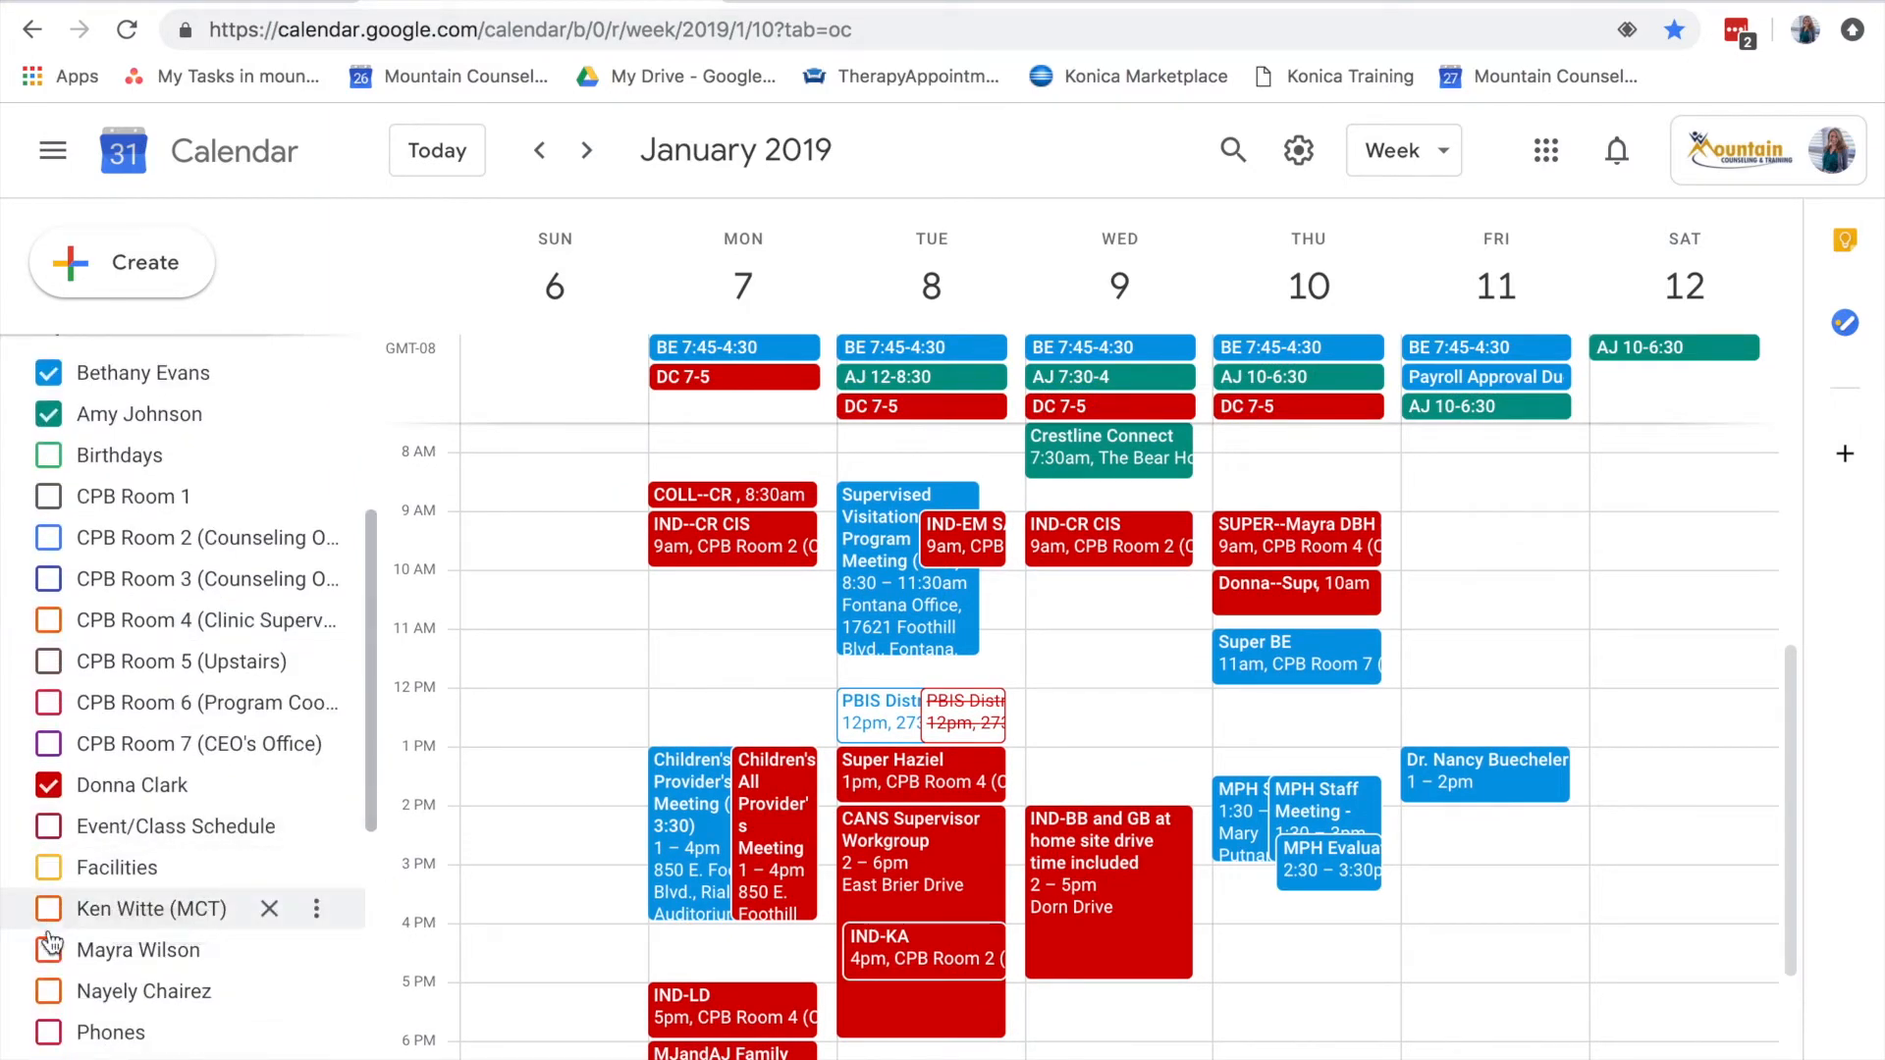
left_click(49, 949)
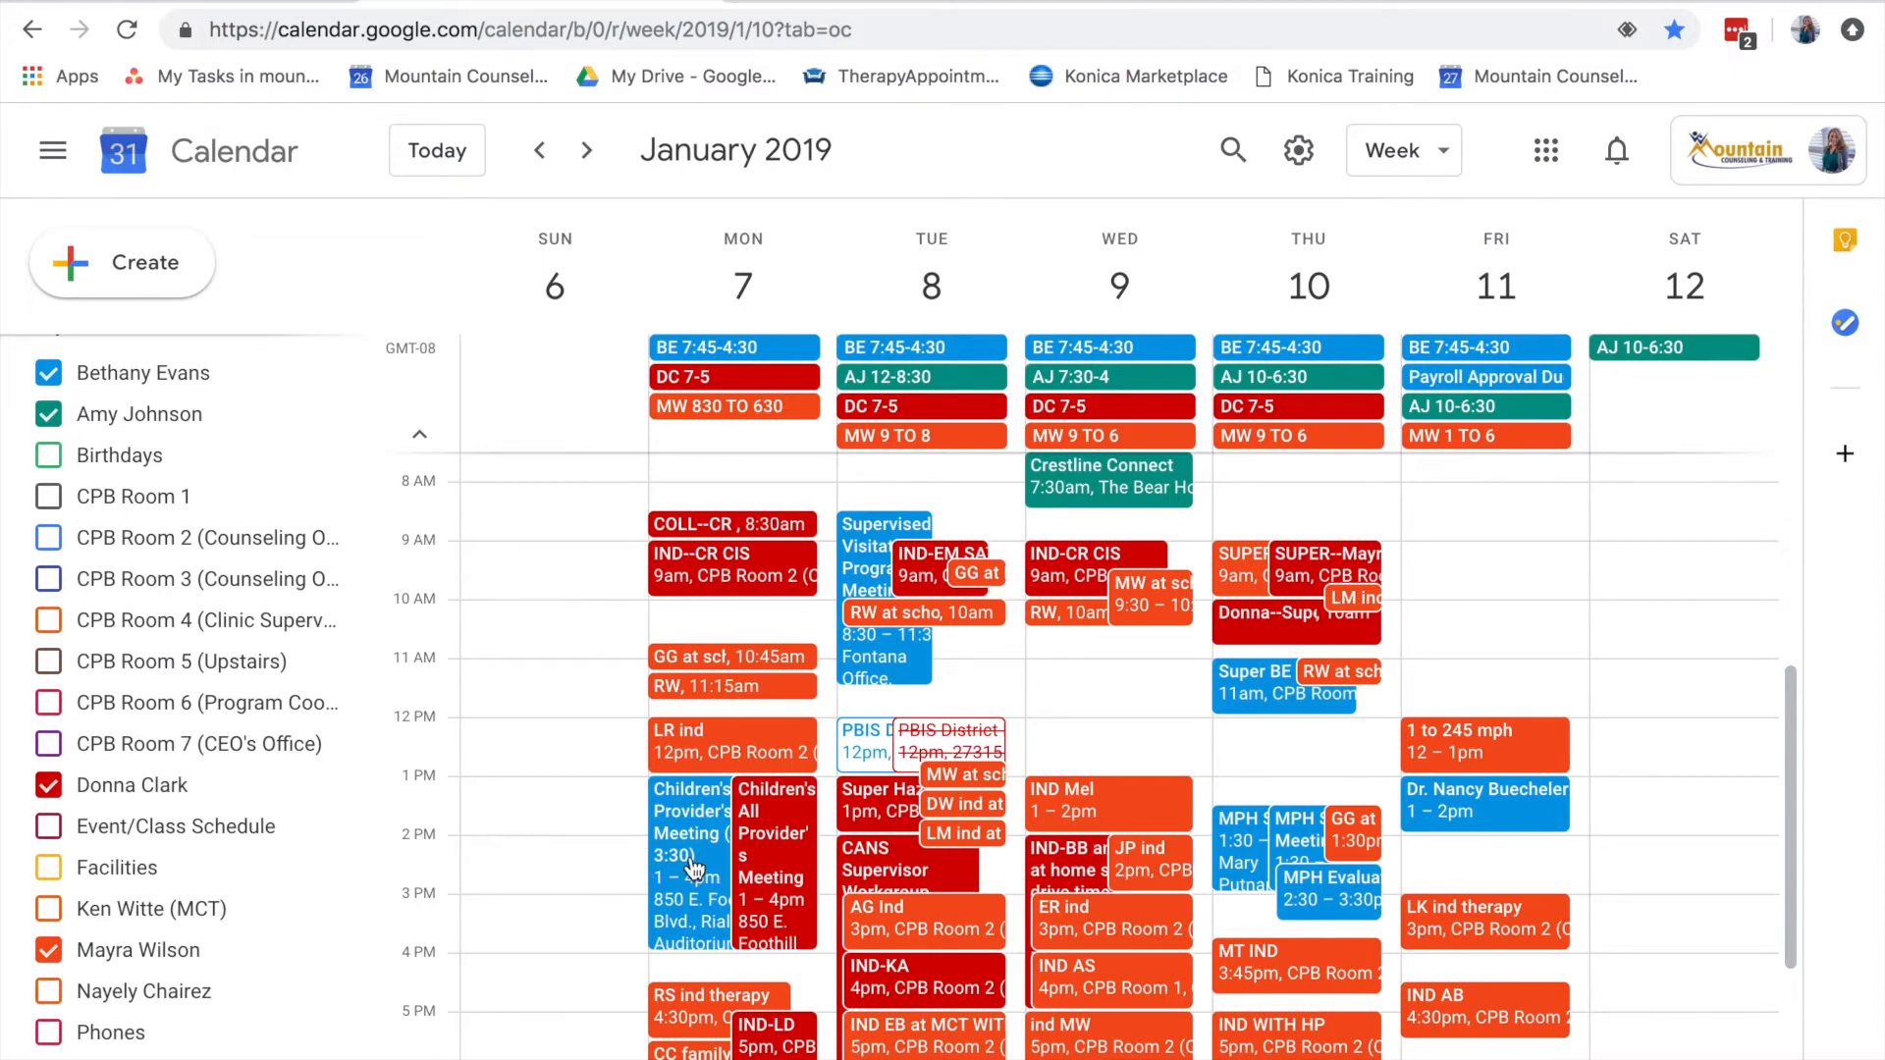
View the details of Monday's "Children's All Provider's Meeting (1:30-3:30)" event and close them
left_click(732, 869)
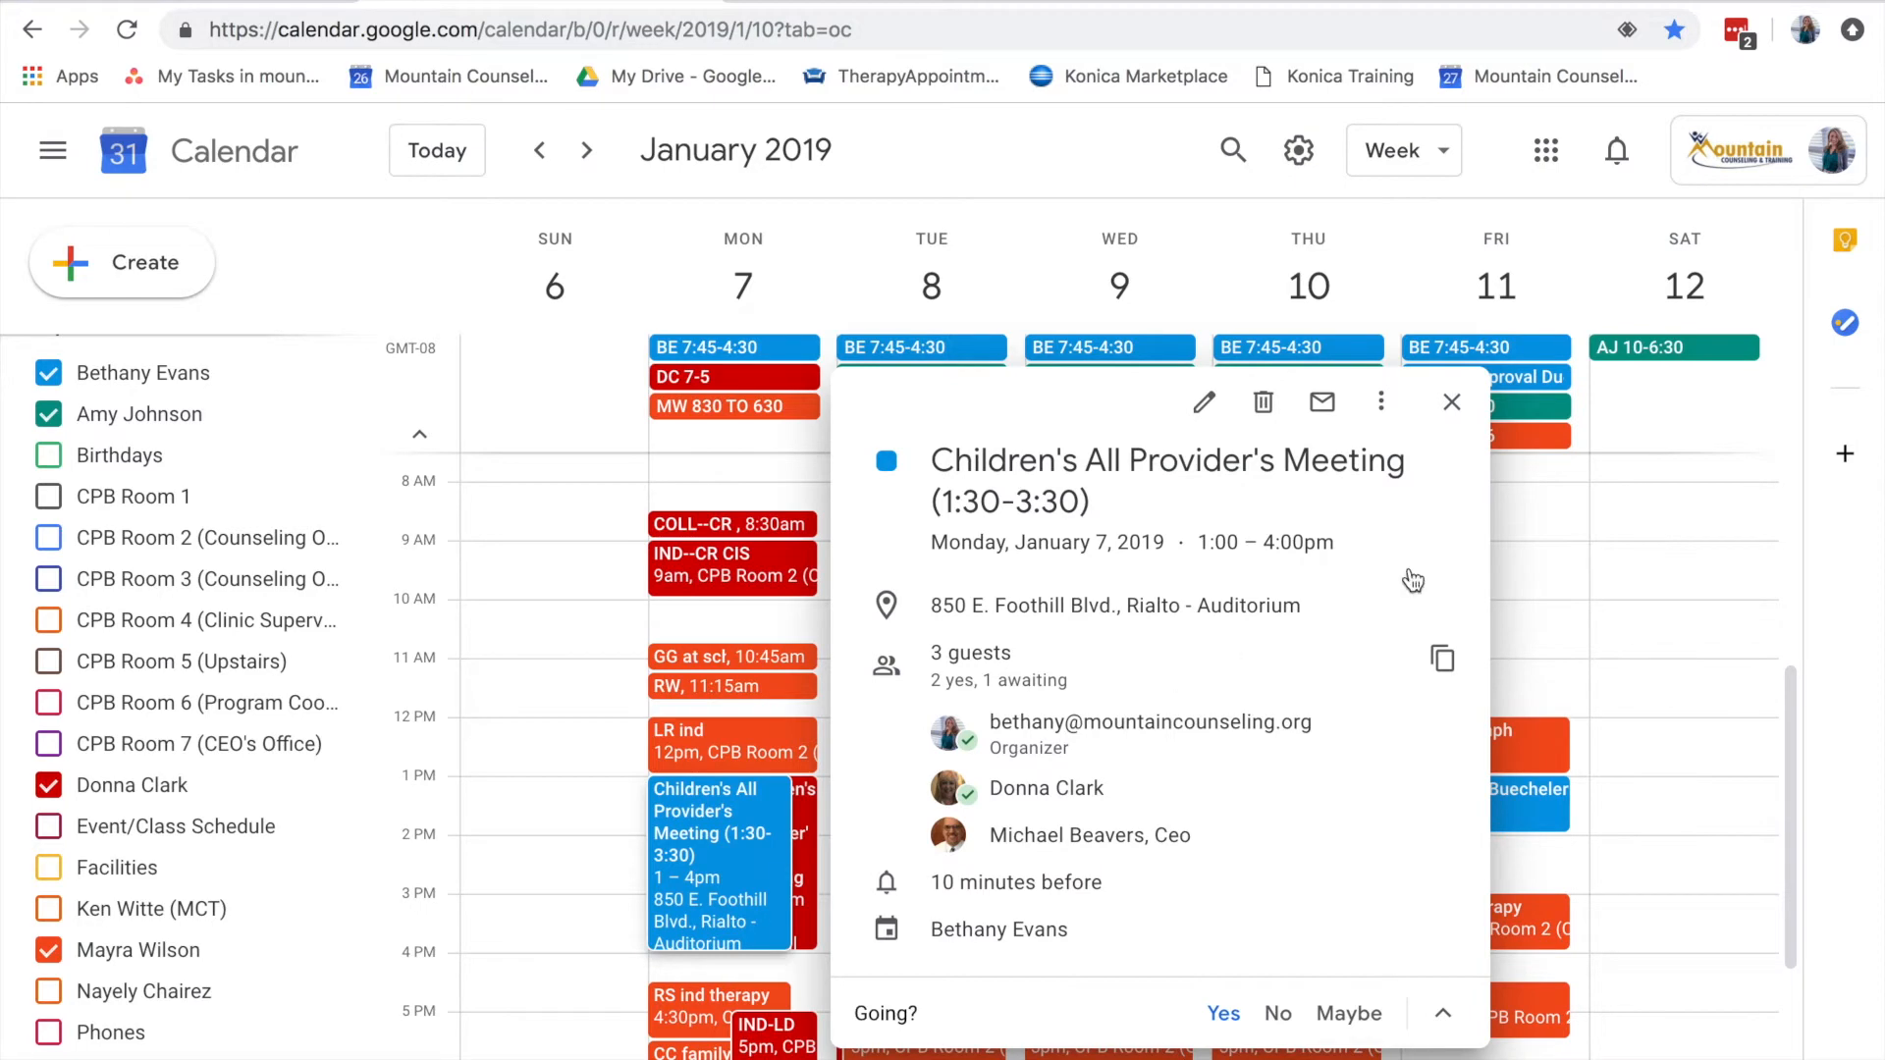
left_click(1453, 402)
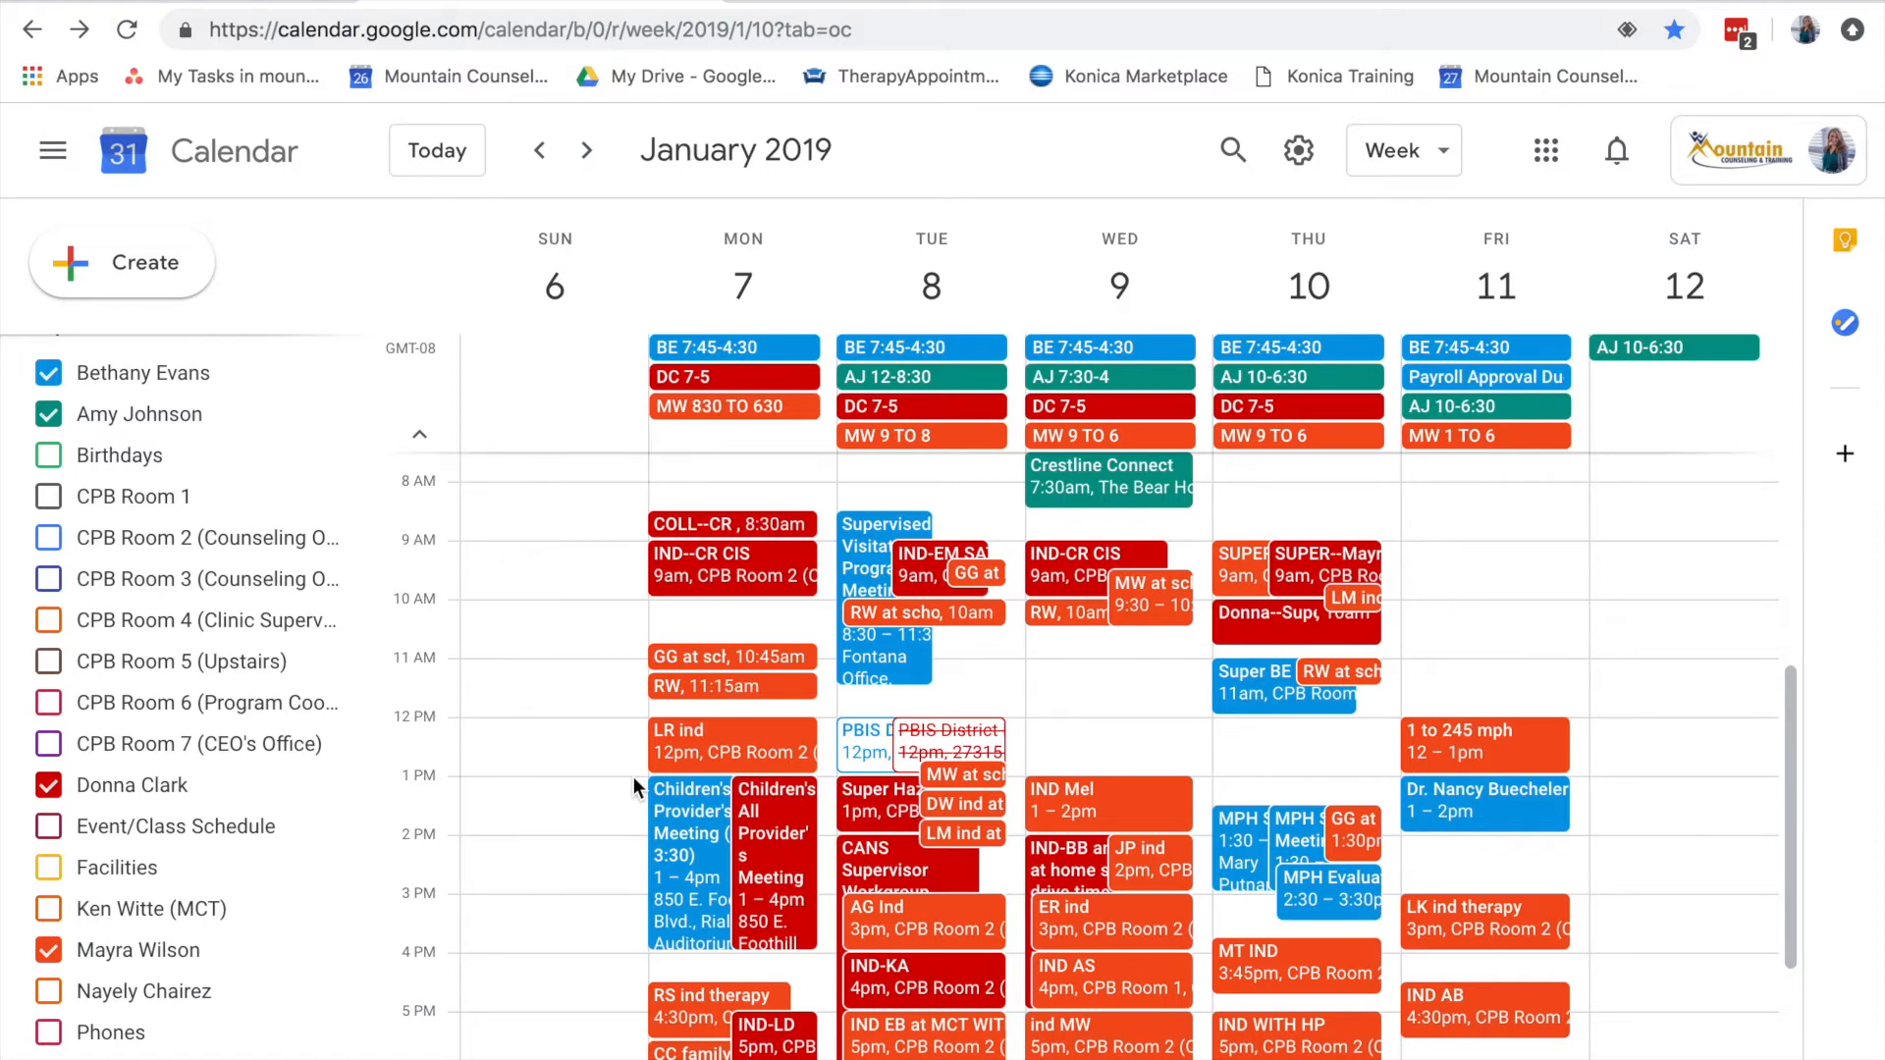
left_click(690, 823)
left_click(1451, 402)
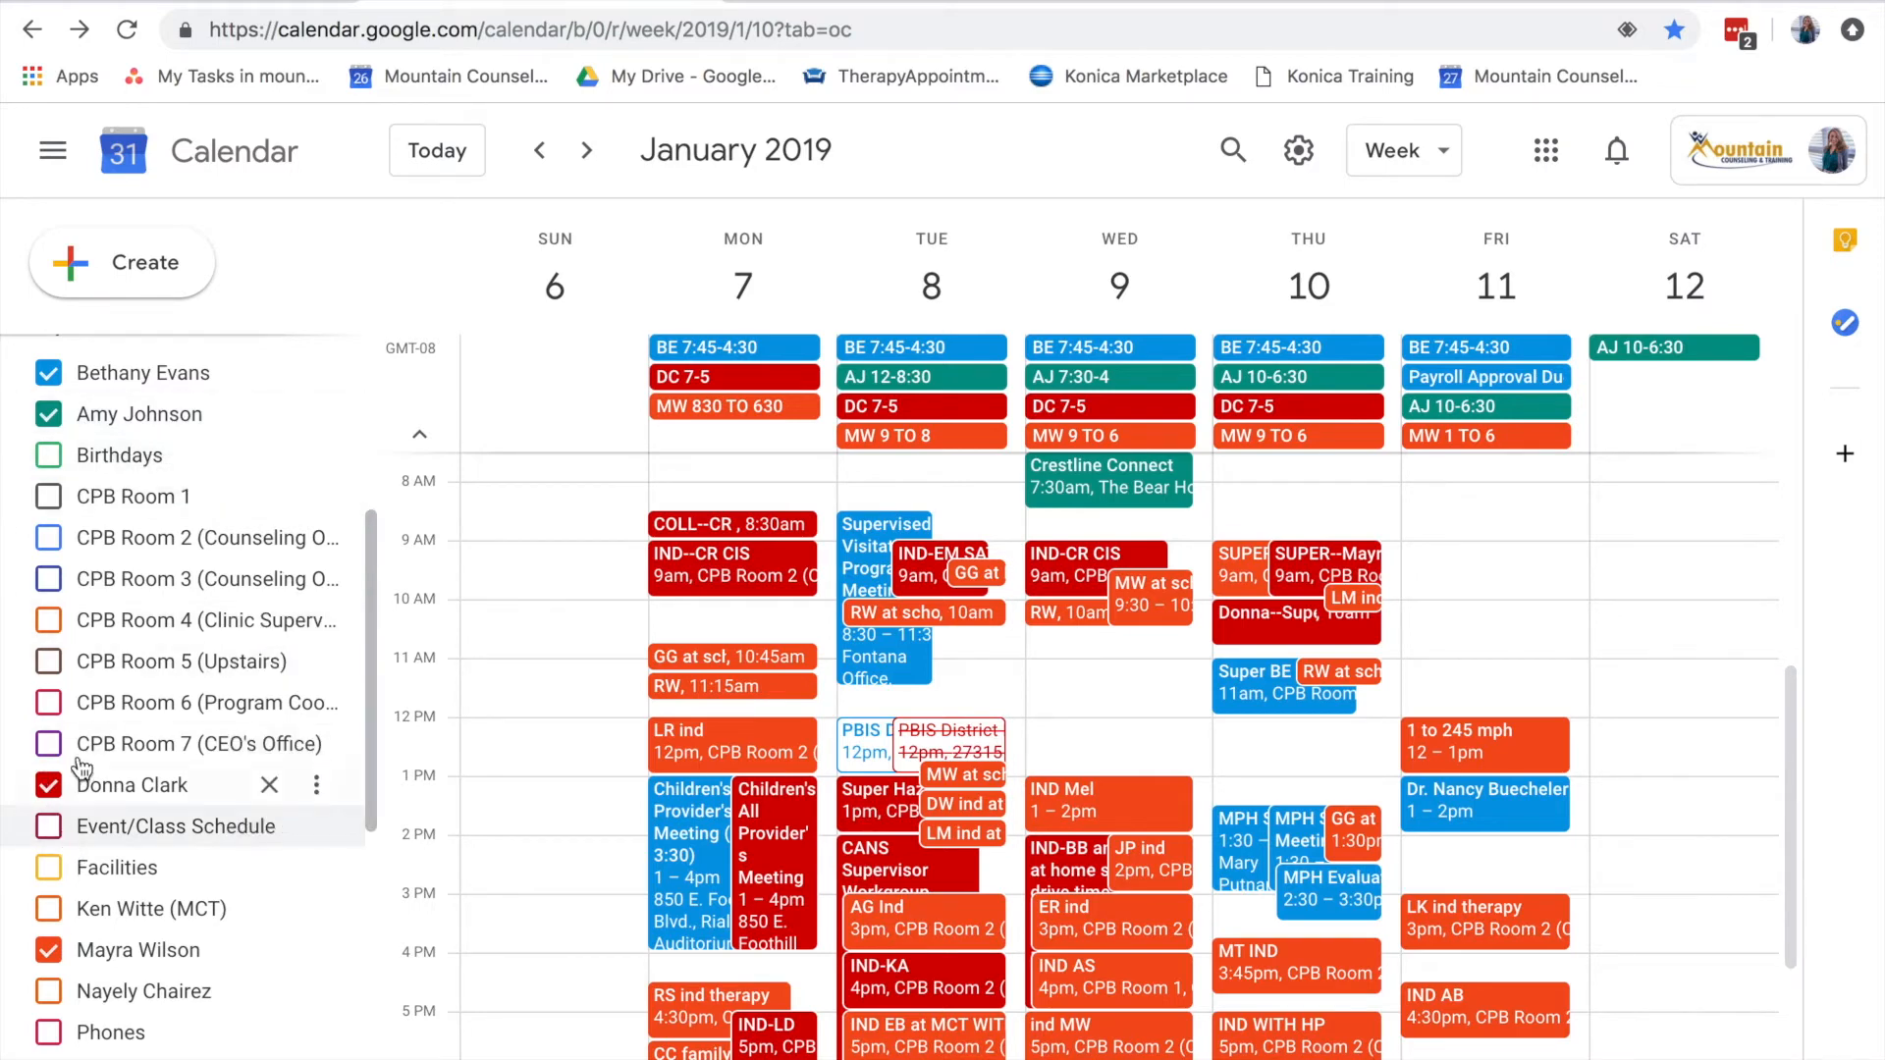
Hide the calendars of the two coworkers with initials AJ and MW
left_click(47, 414)
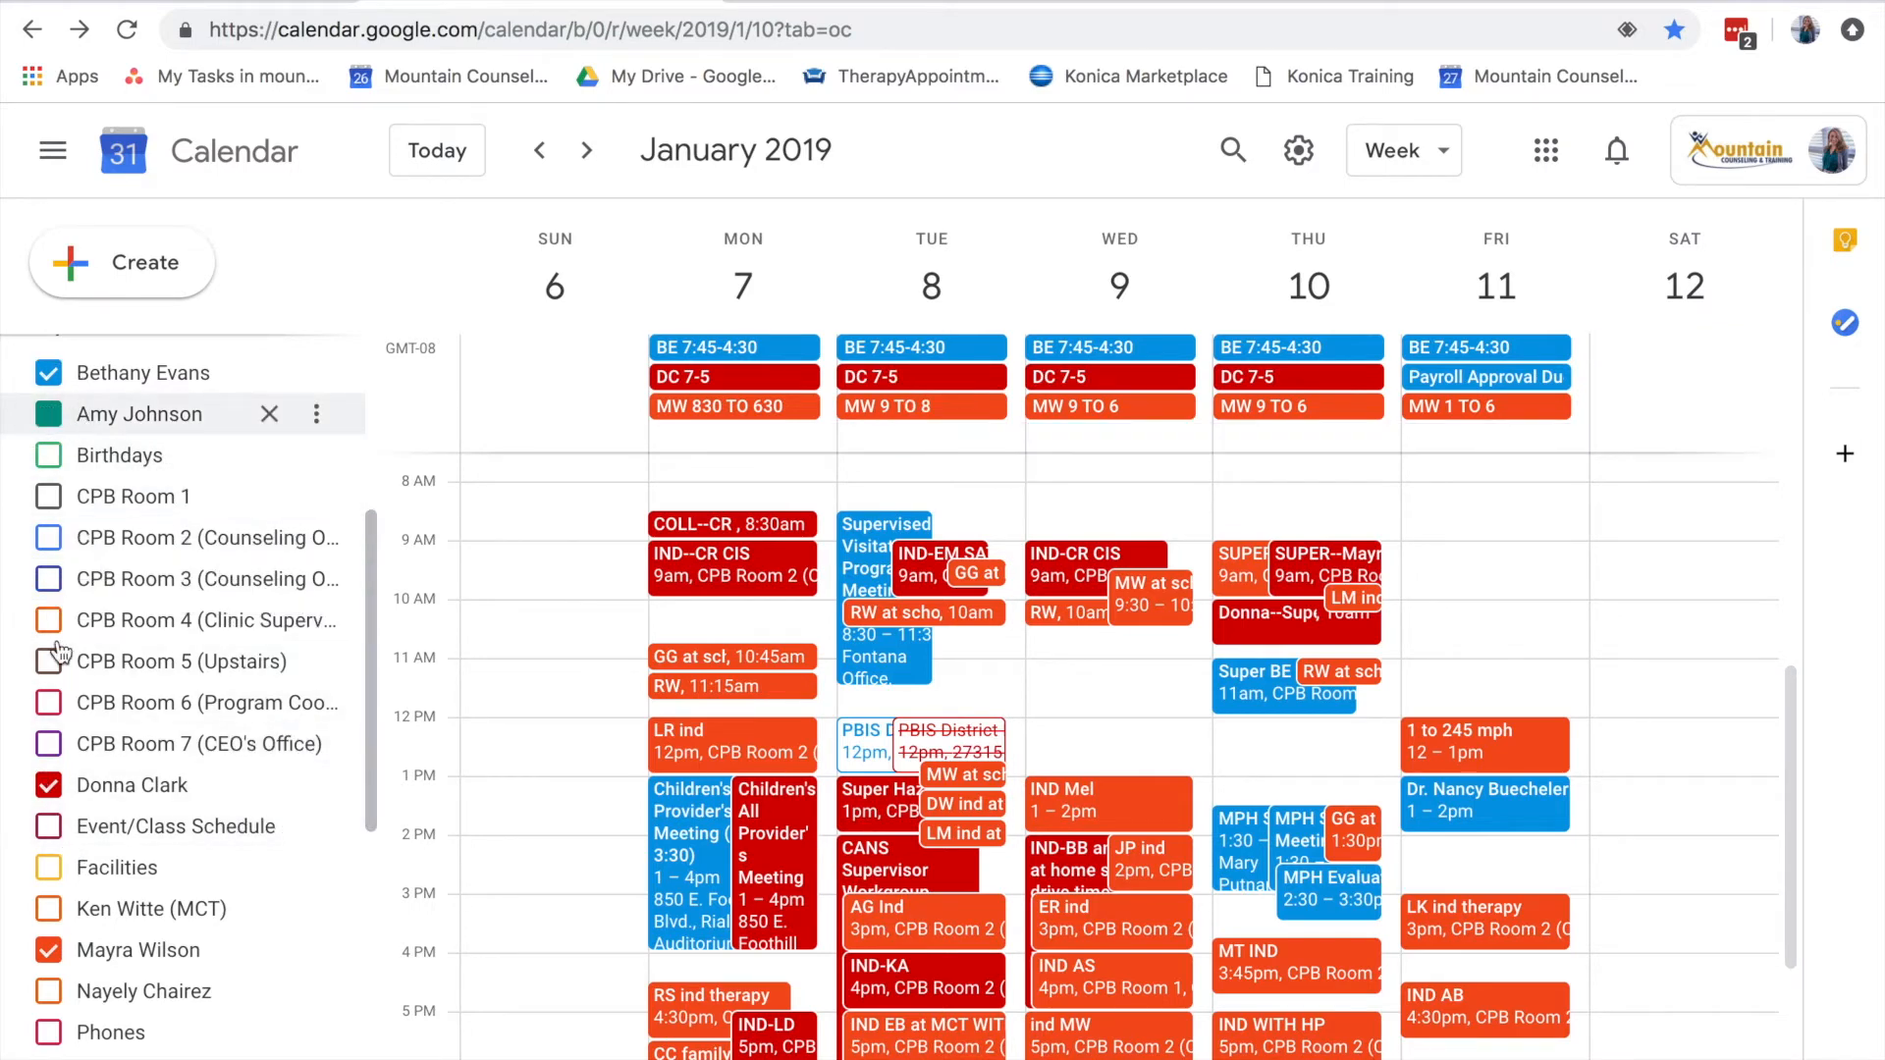
left_click(48, 950)
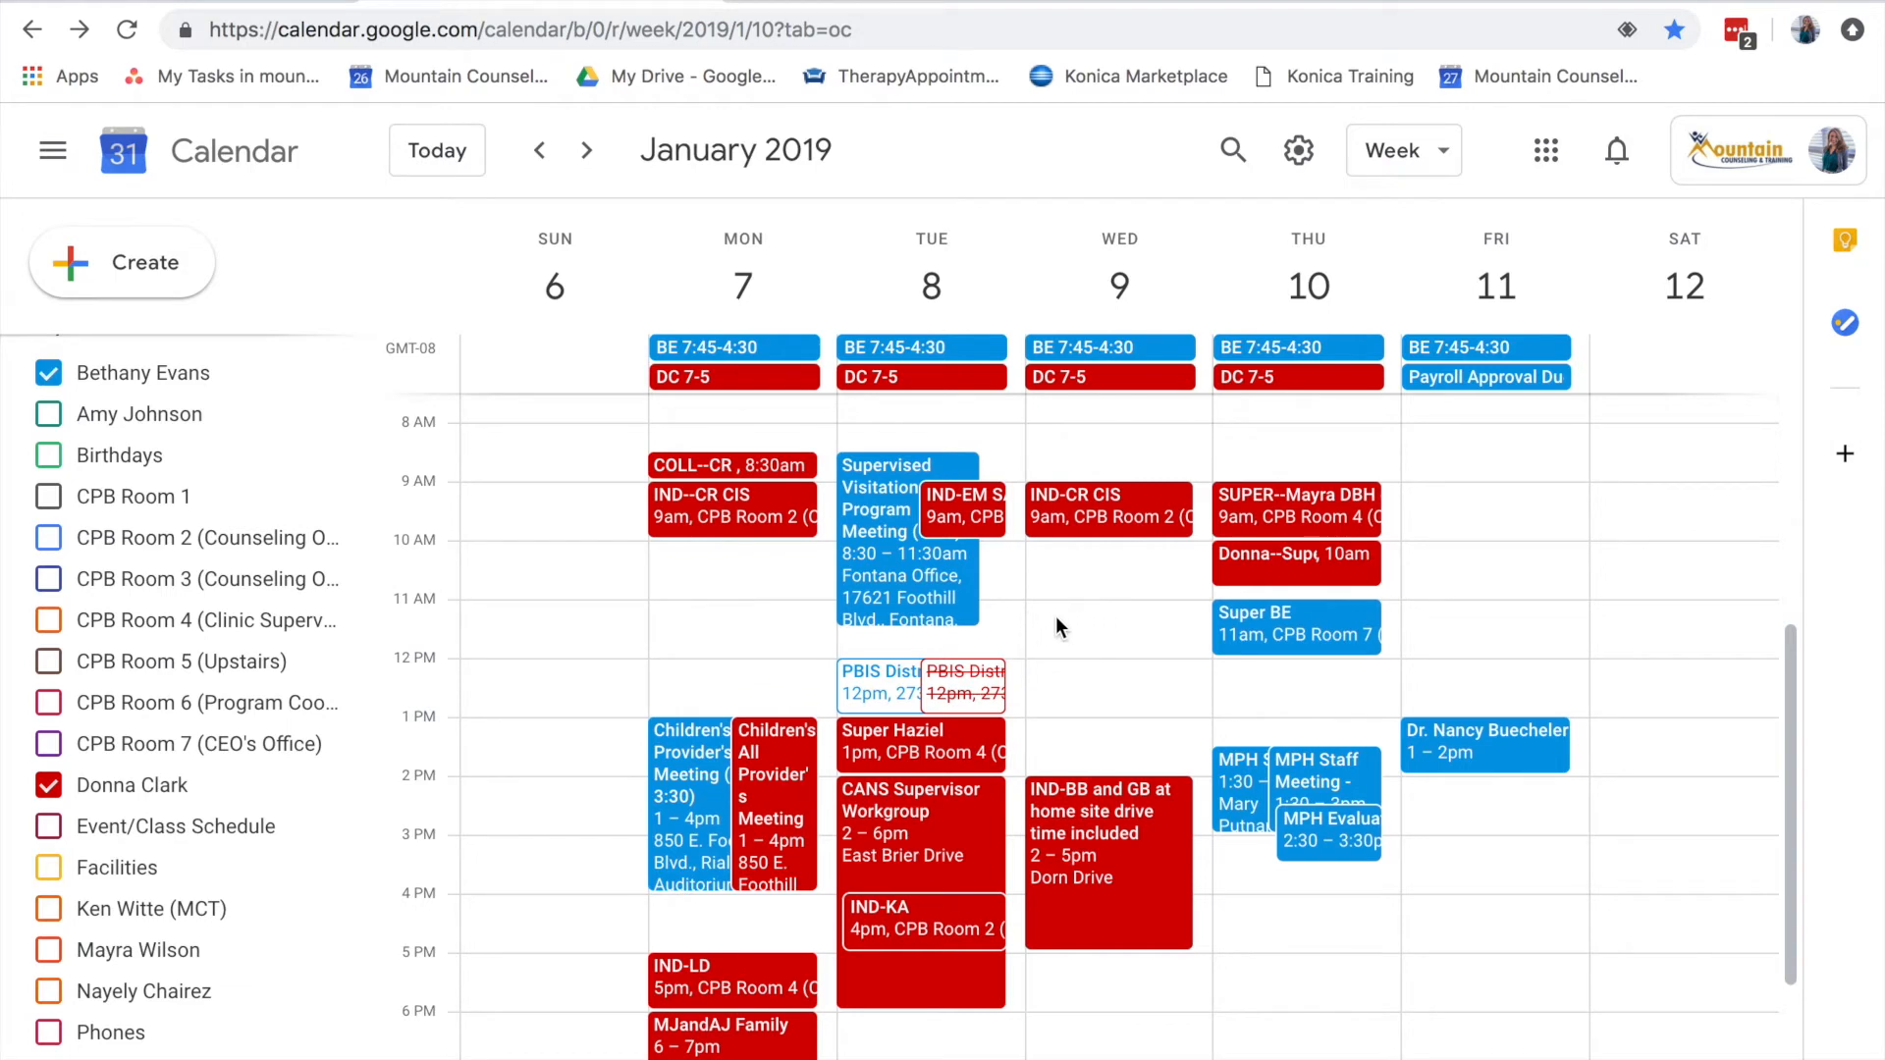
Start a new event on Wednesday, January 9 from 11:00am to 12:00pm with the title "Billing Strategy"
left_click(1081, 625)
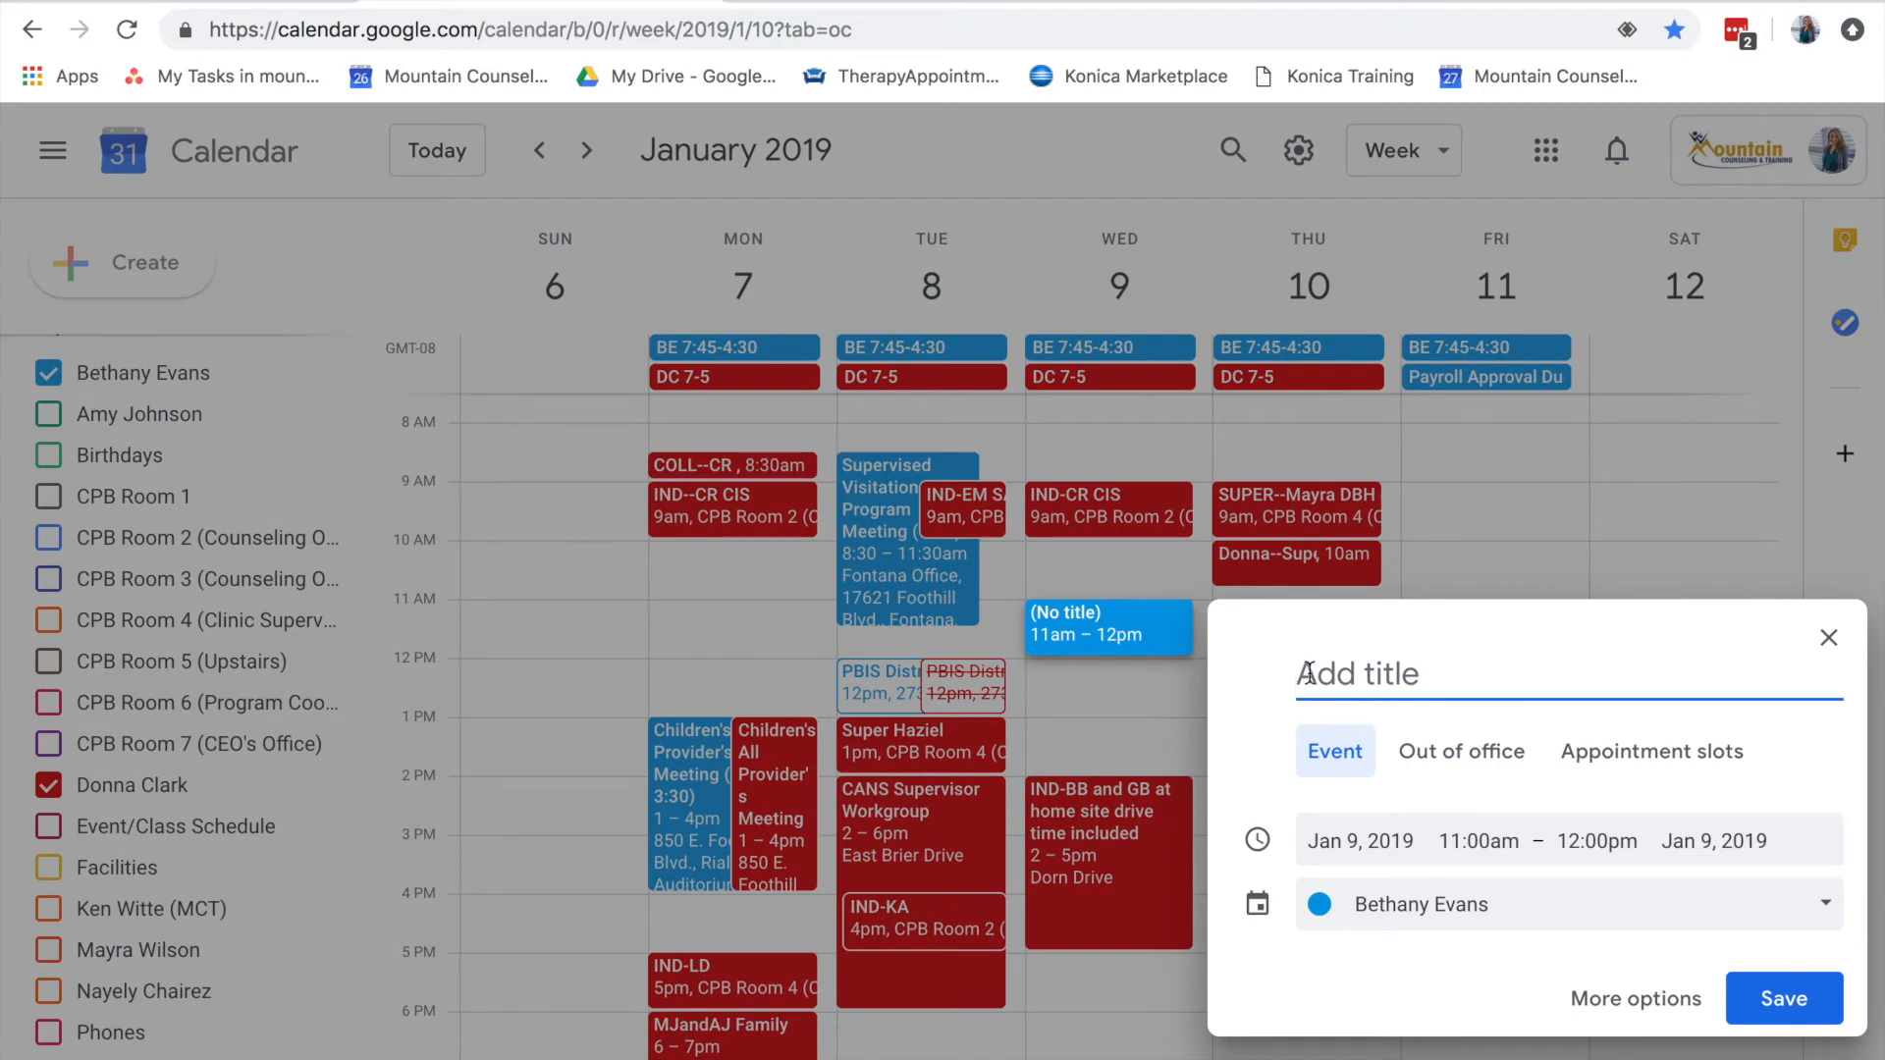
type("Billing Sta")
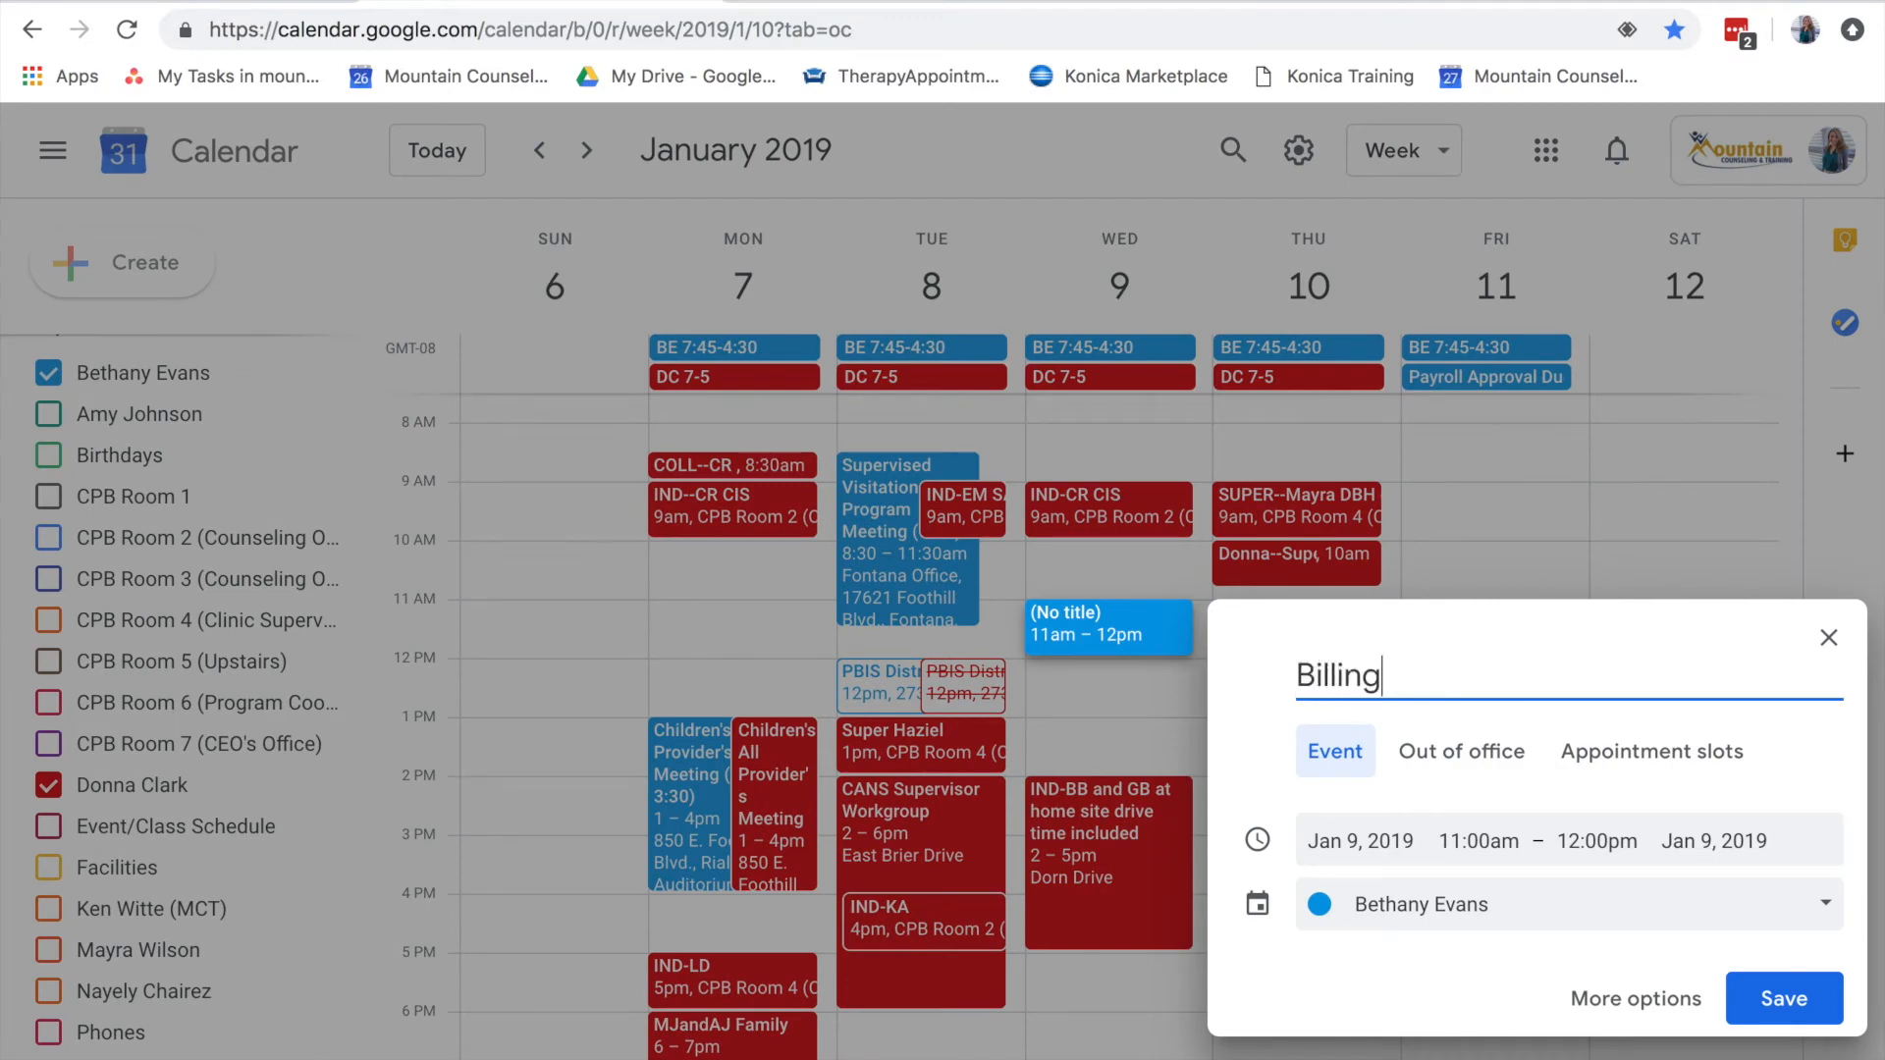
key("BackSpace")
type("ratefy")
key("BackSpace")
key("BackSpace")
type("gy")
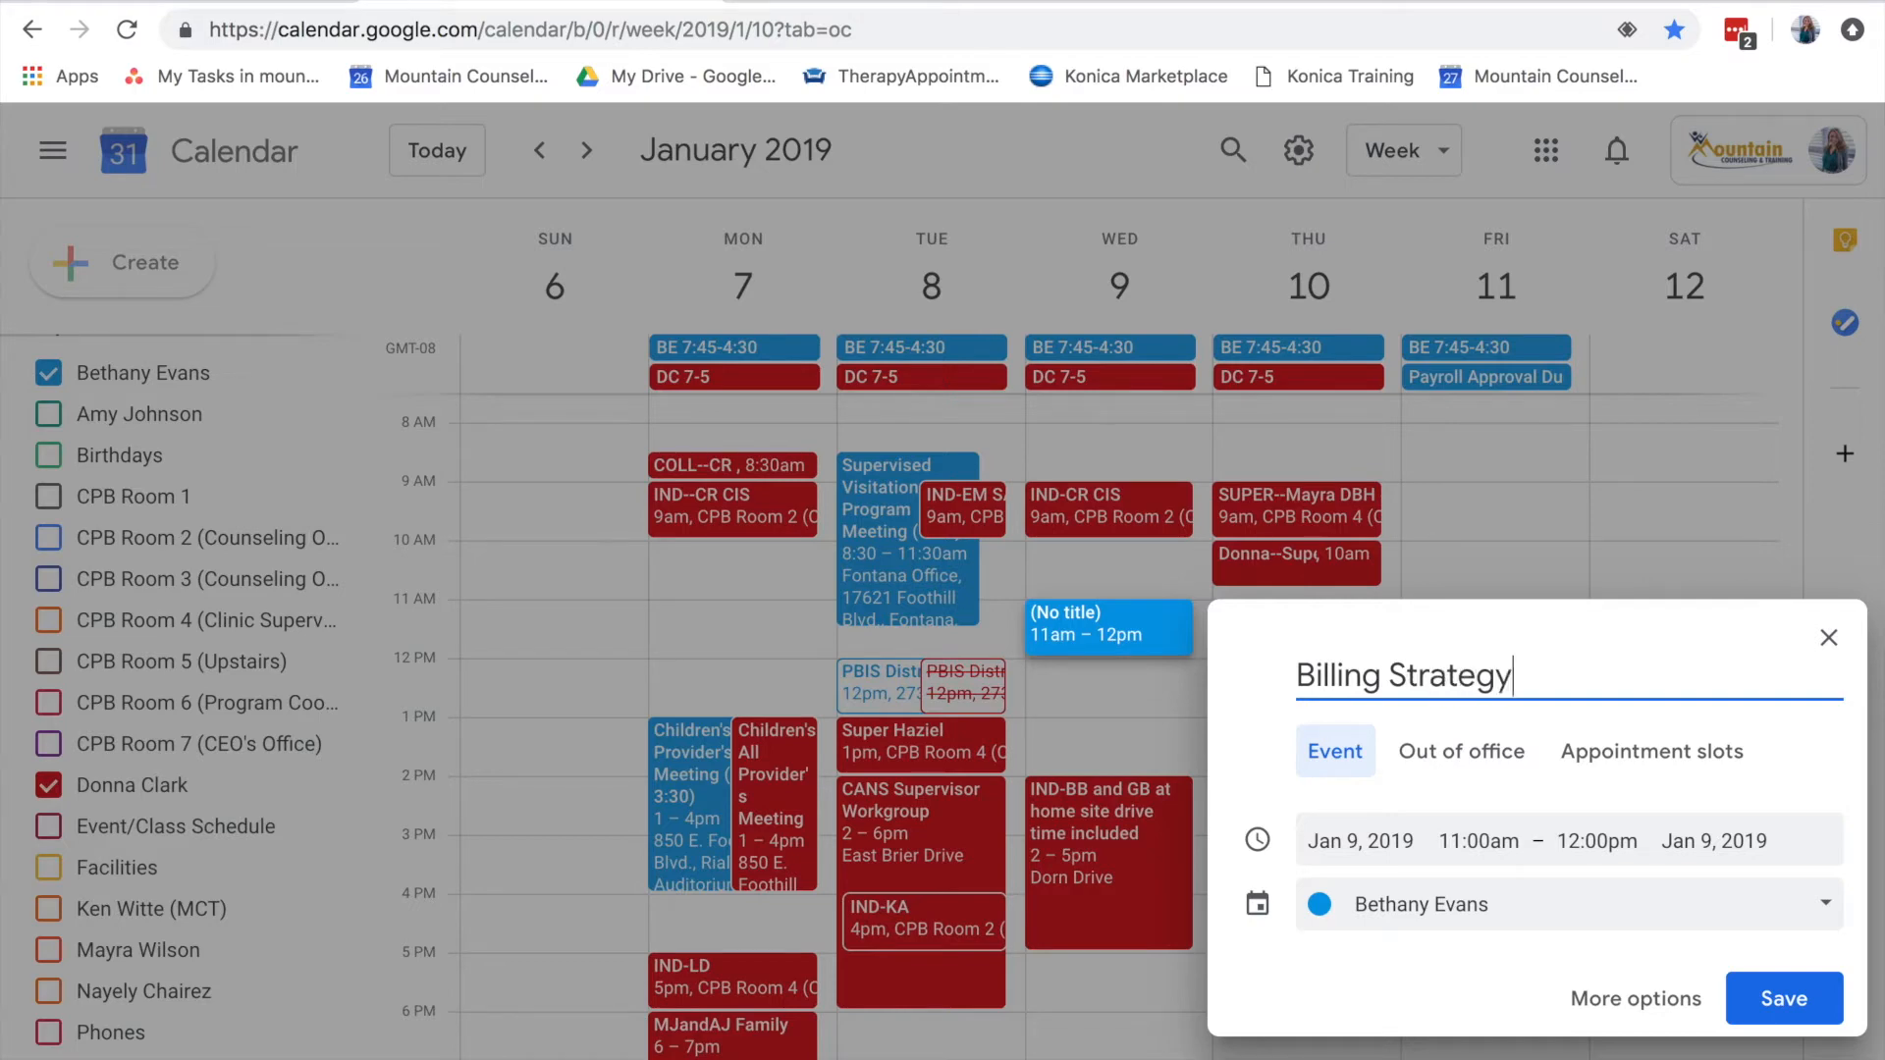
Add the coworker with initials DC as a guest and book CPB Room 6 (Program Coordinator) in the event's full details
left_click(1624, 1011)
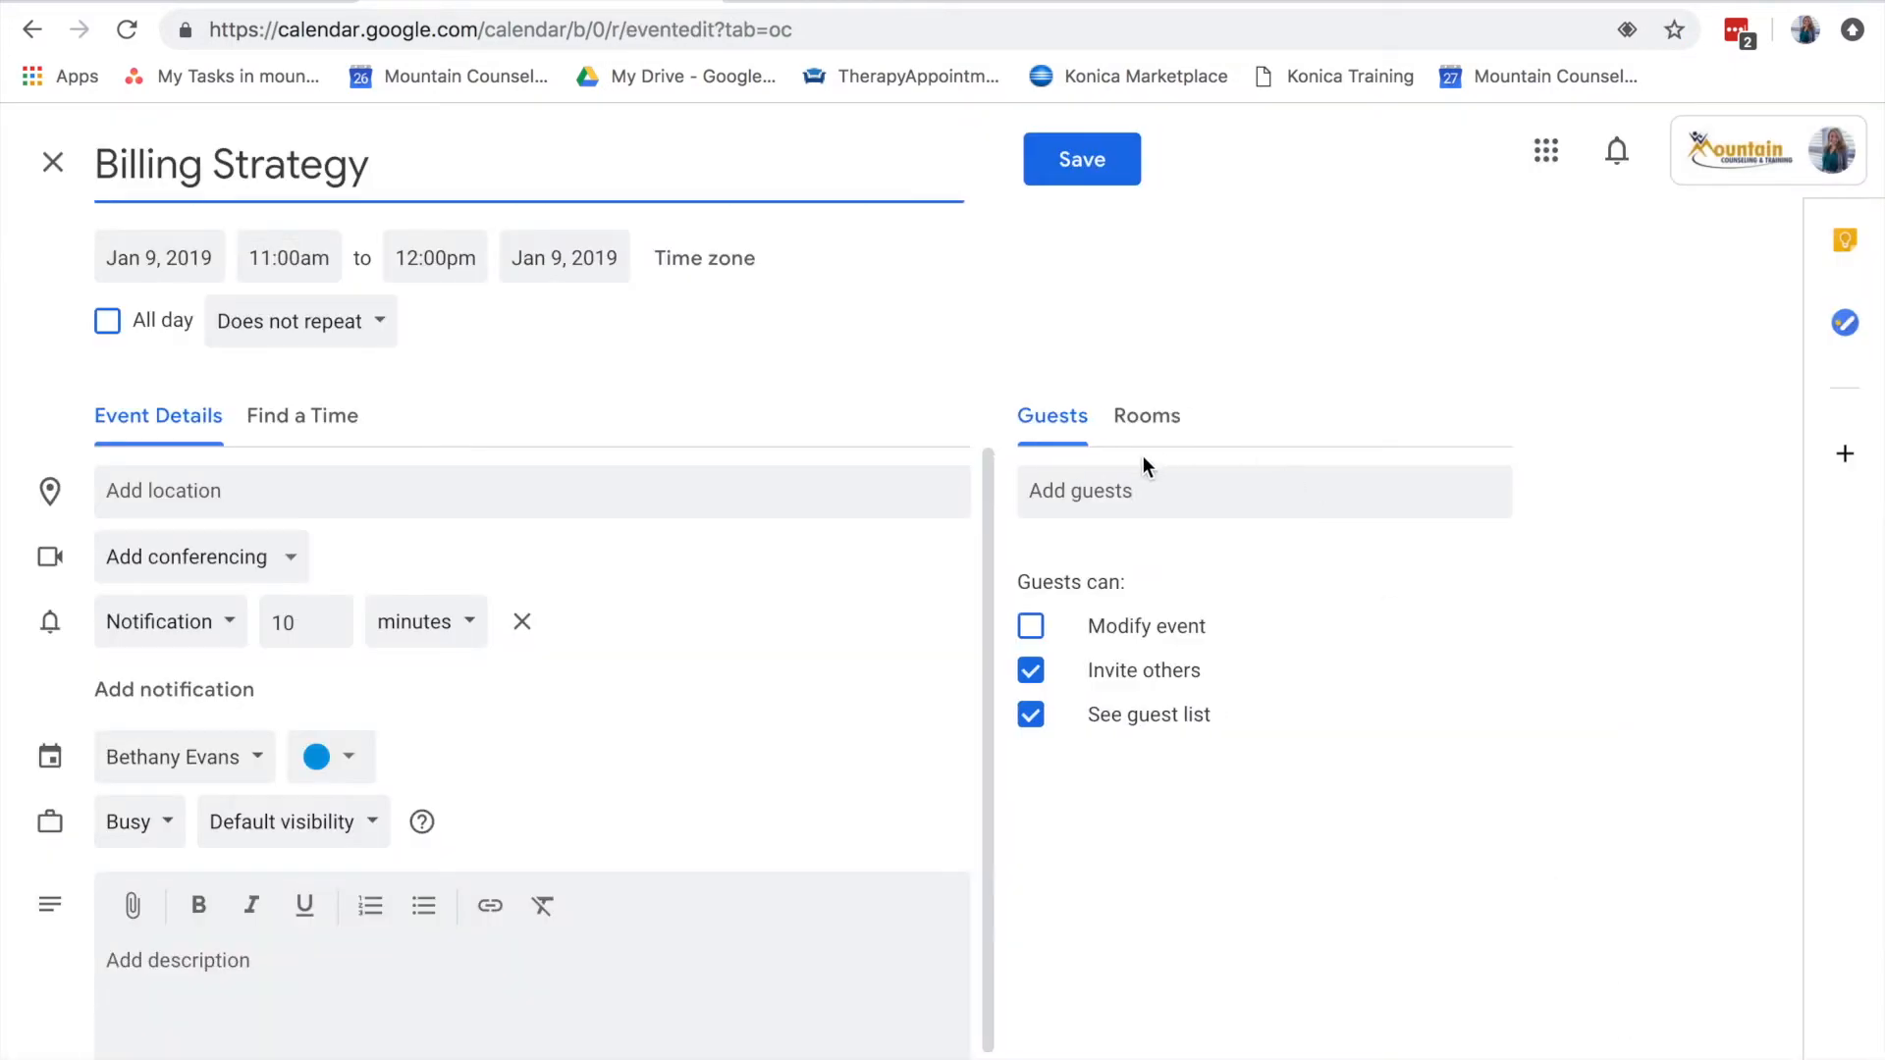
left_click(1095, 495)
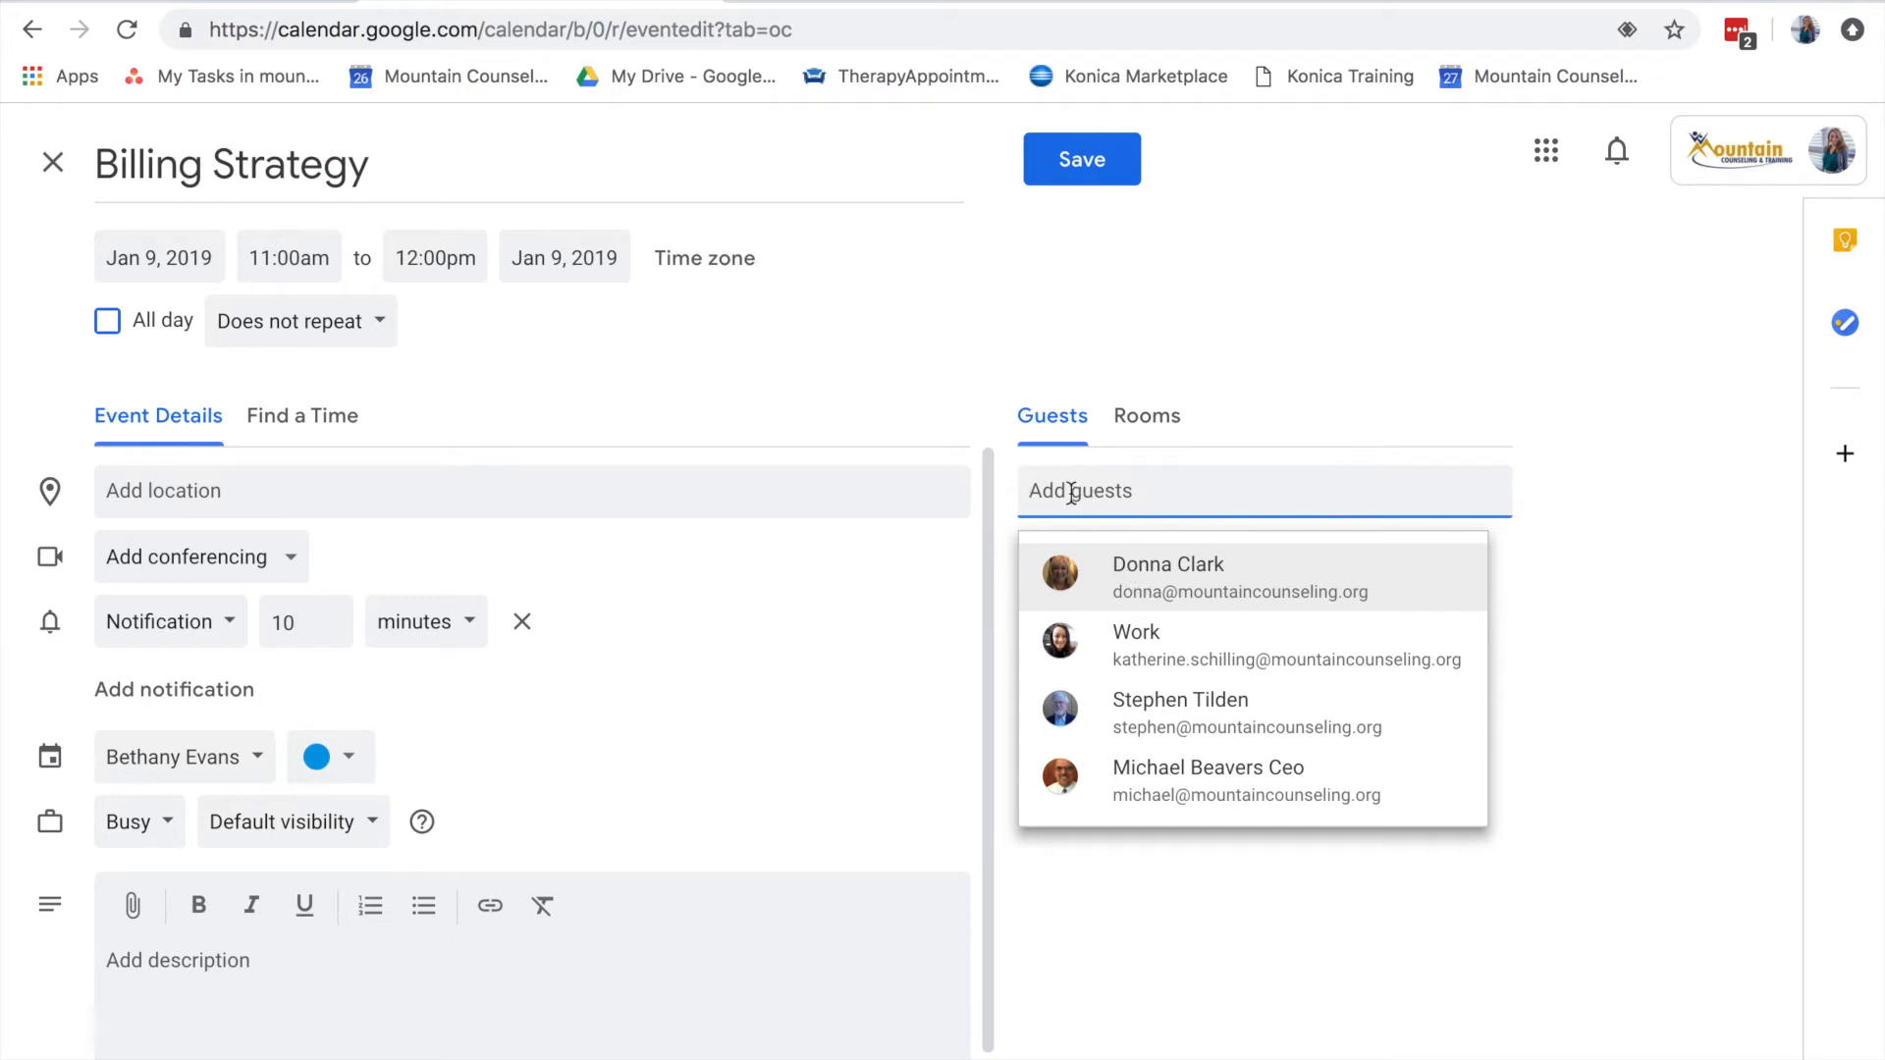
type("donn")
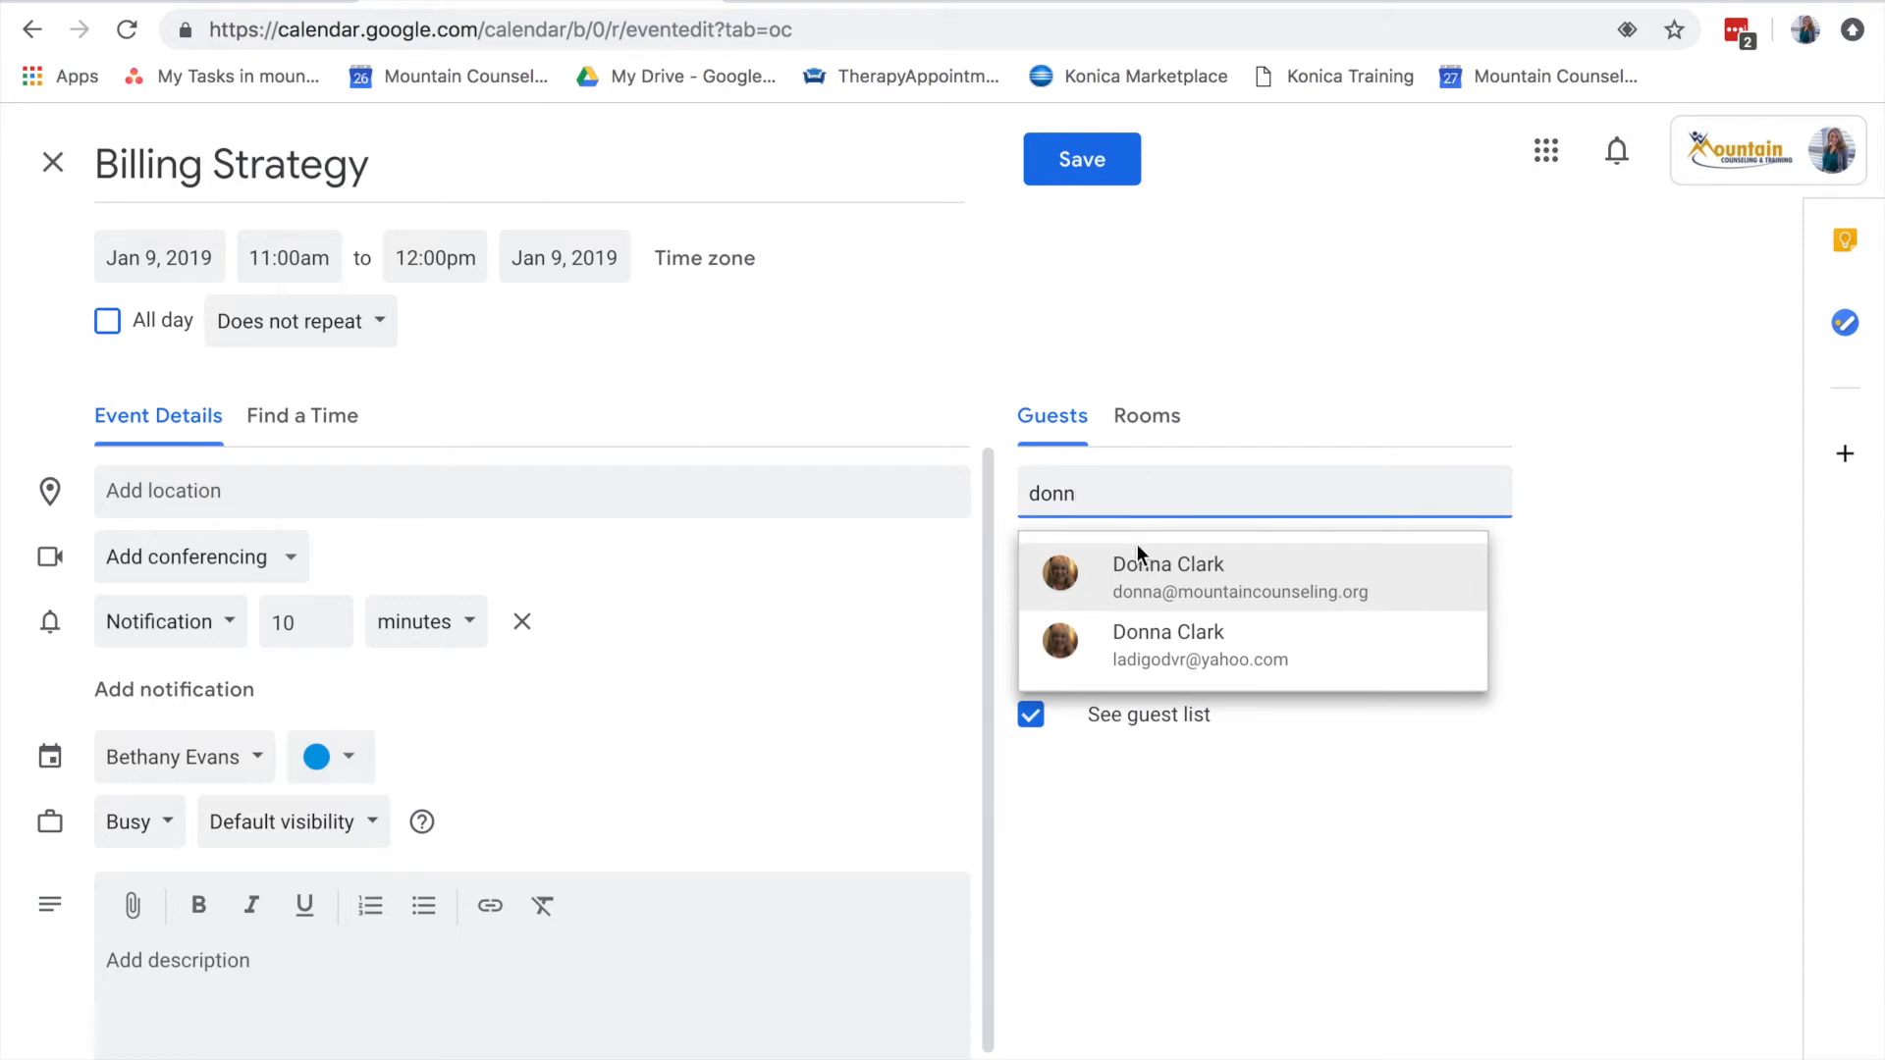
left_click(1143, 574)
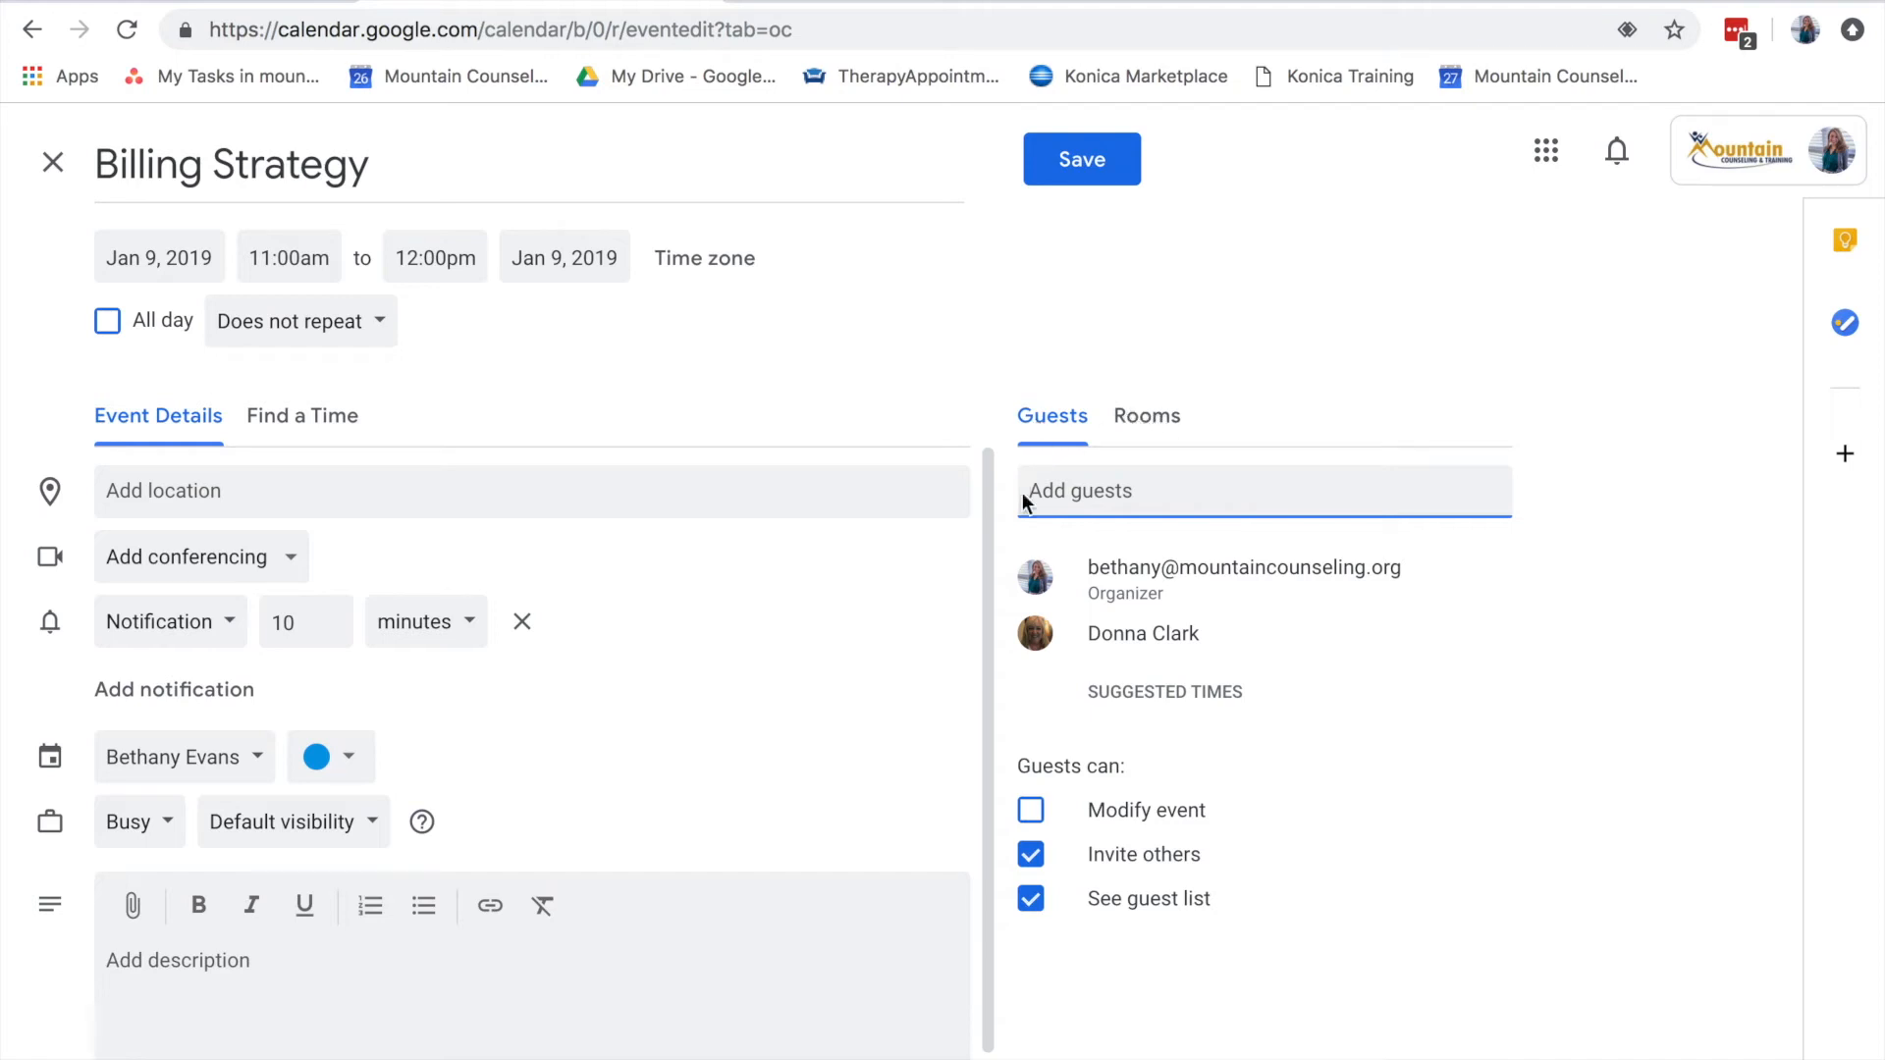
left_click(1174, 424)
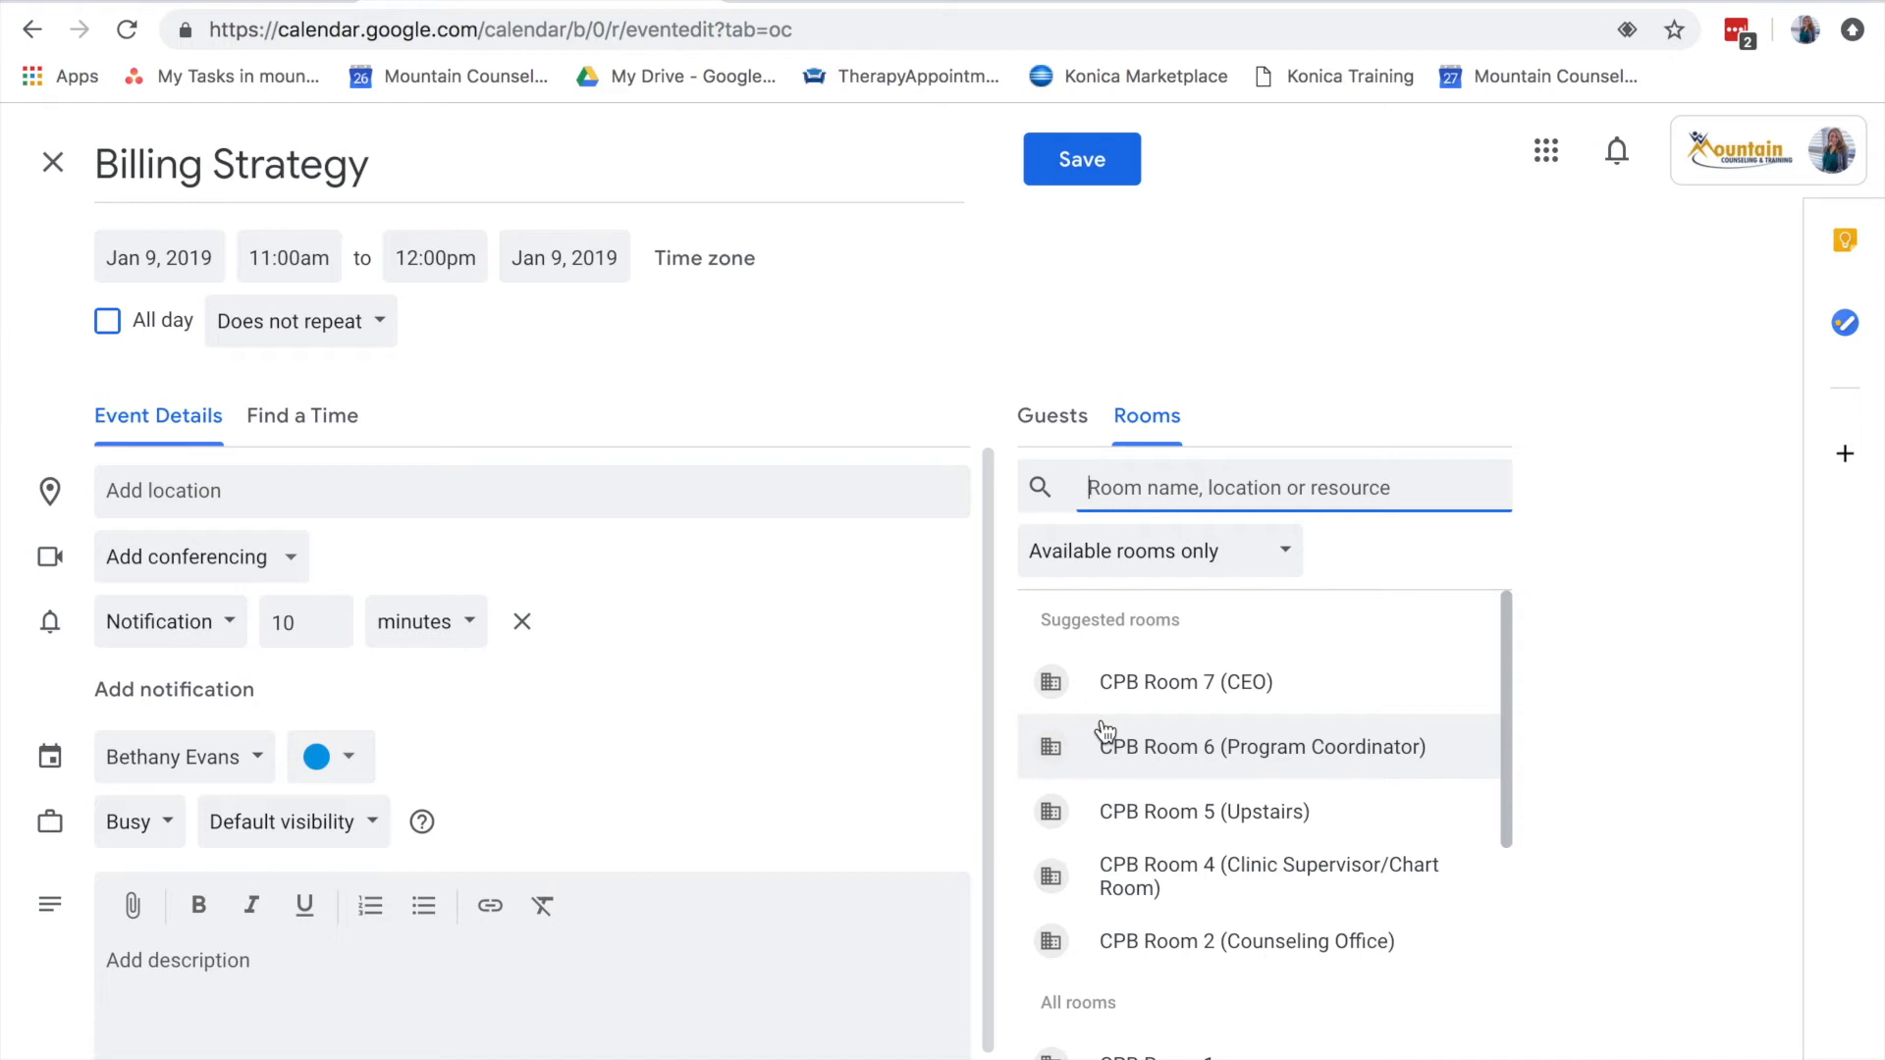
left_click(1217, 746)
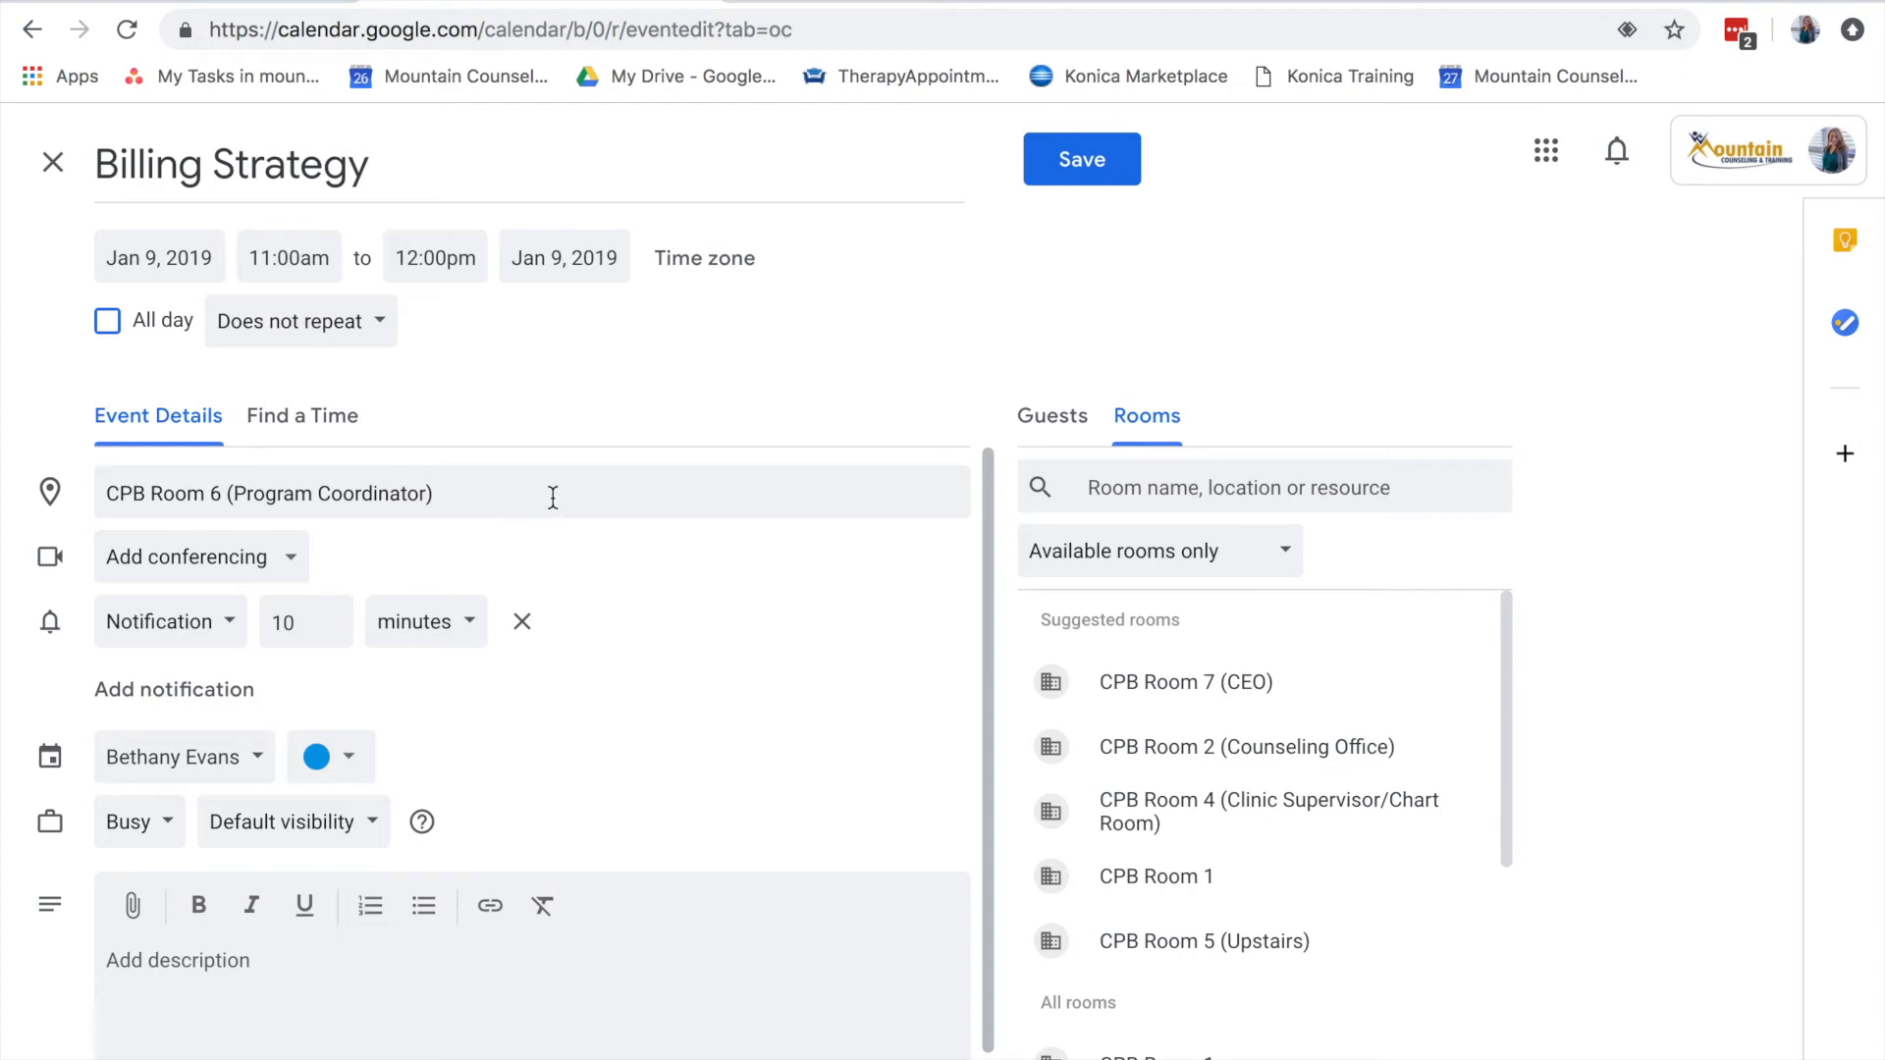
Replace the event's location with Rim of the World High School in Lake Arrowhead, chosen from the place suggestions for "rim of"
left_click_drag(489, 491, 114, 488)
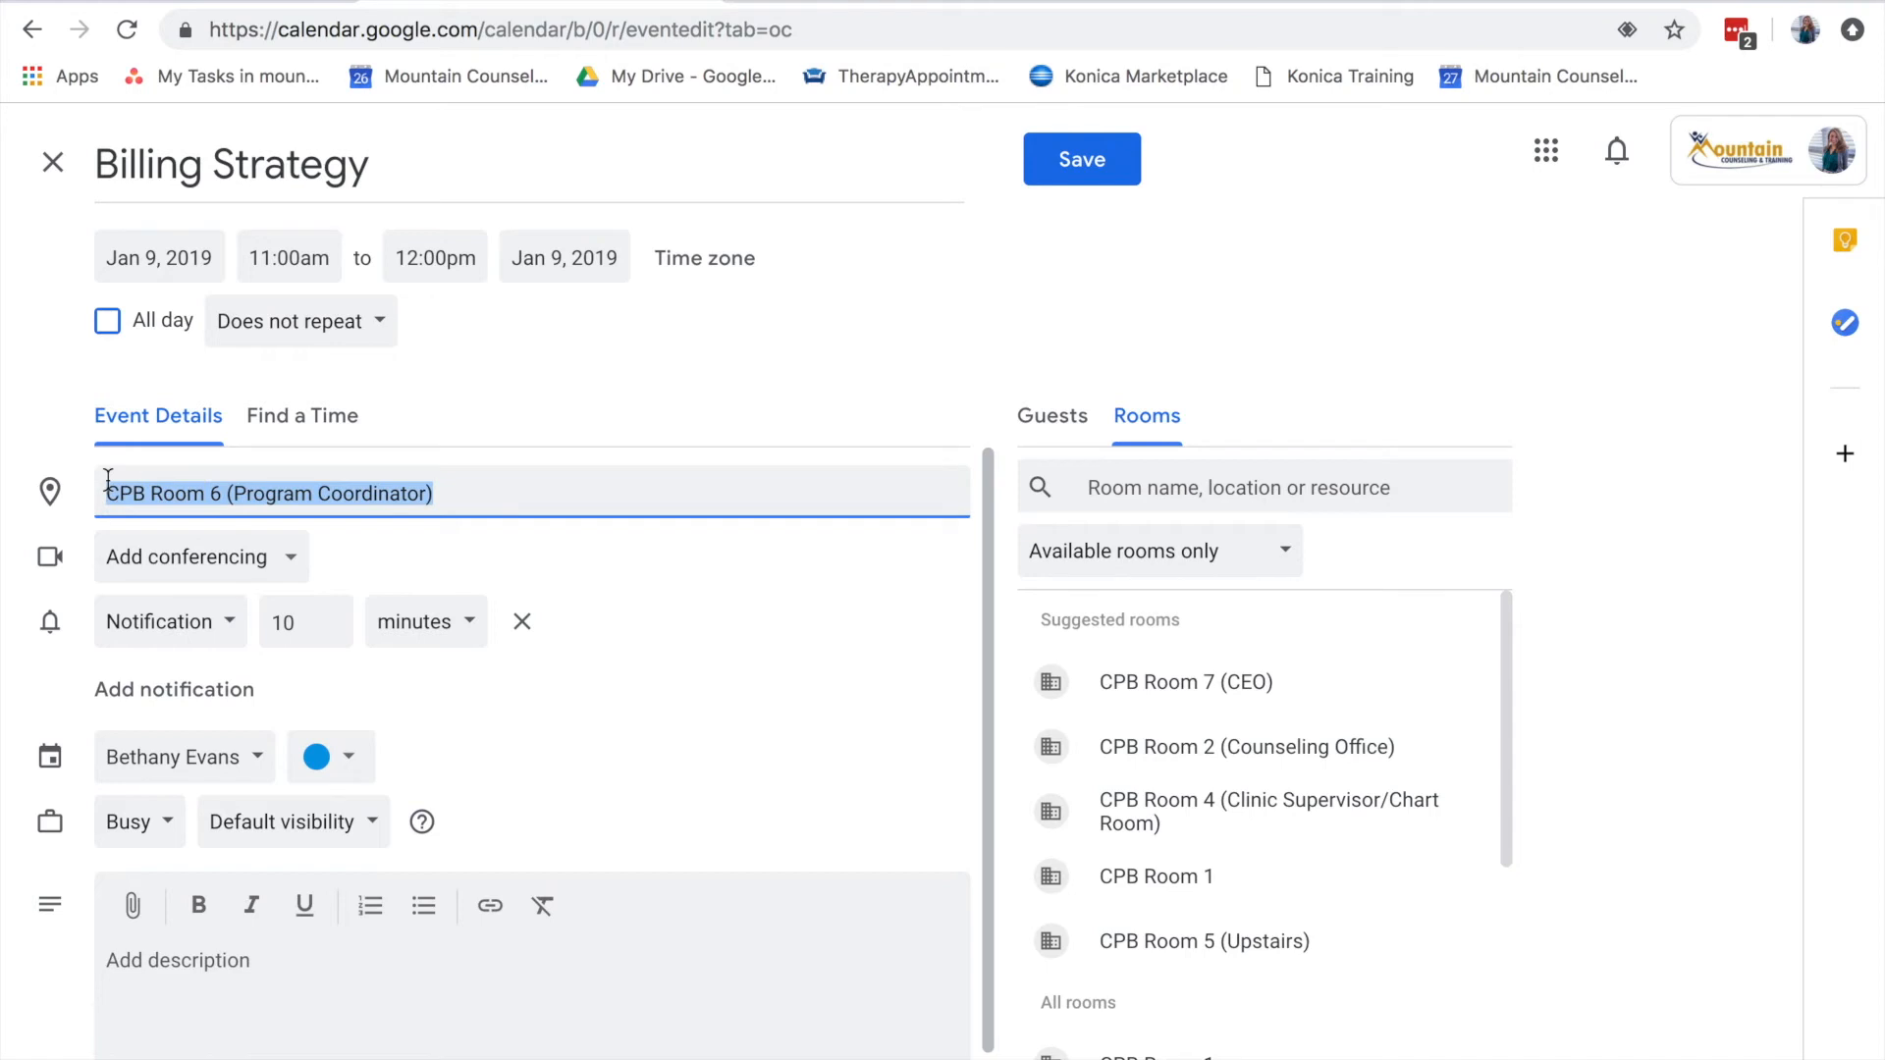
key("BackSpace")
type("rim of")
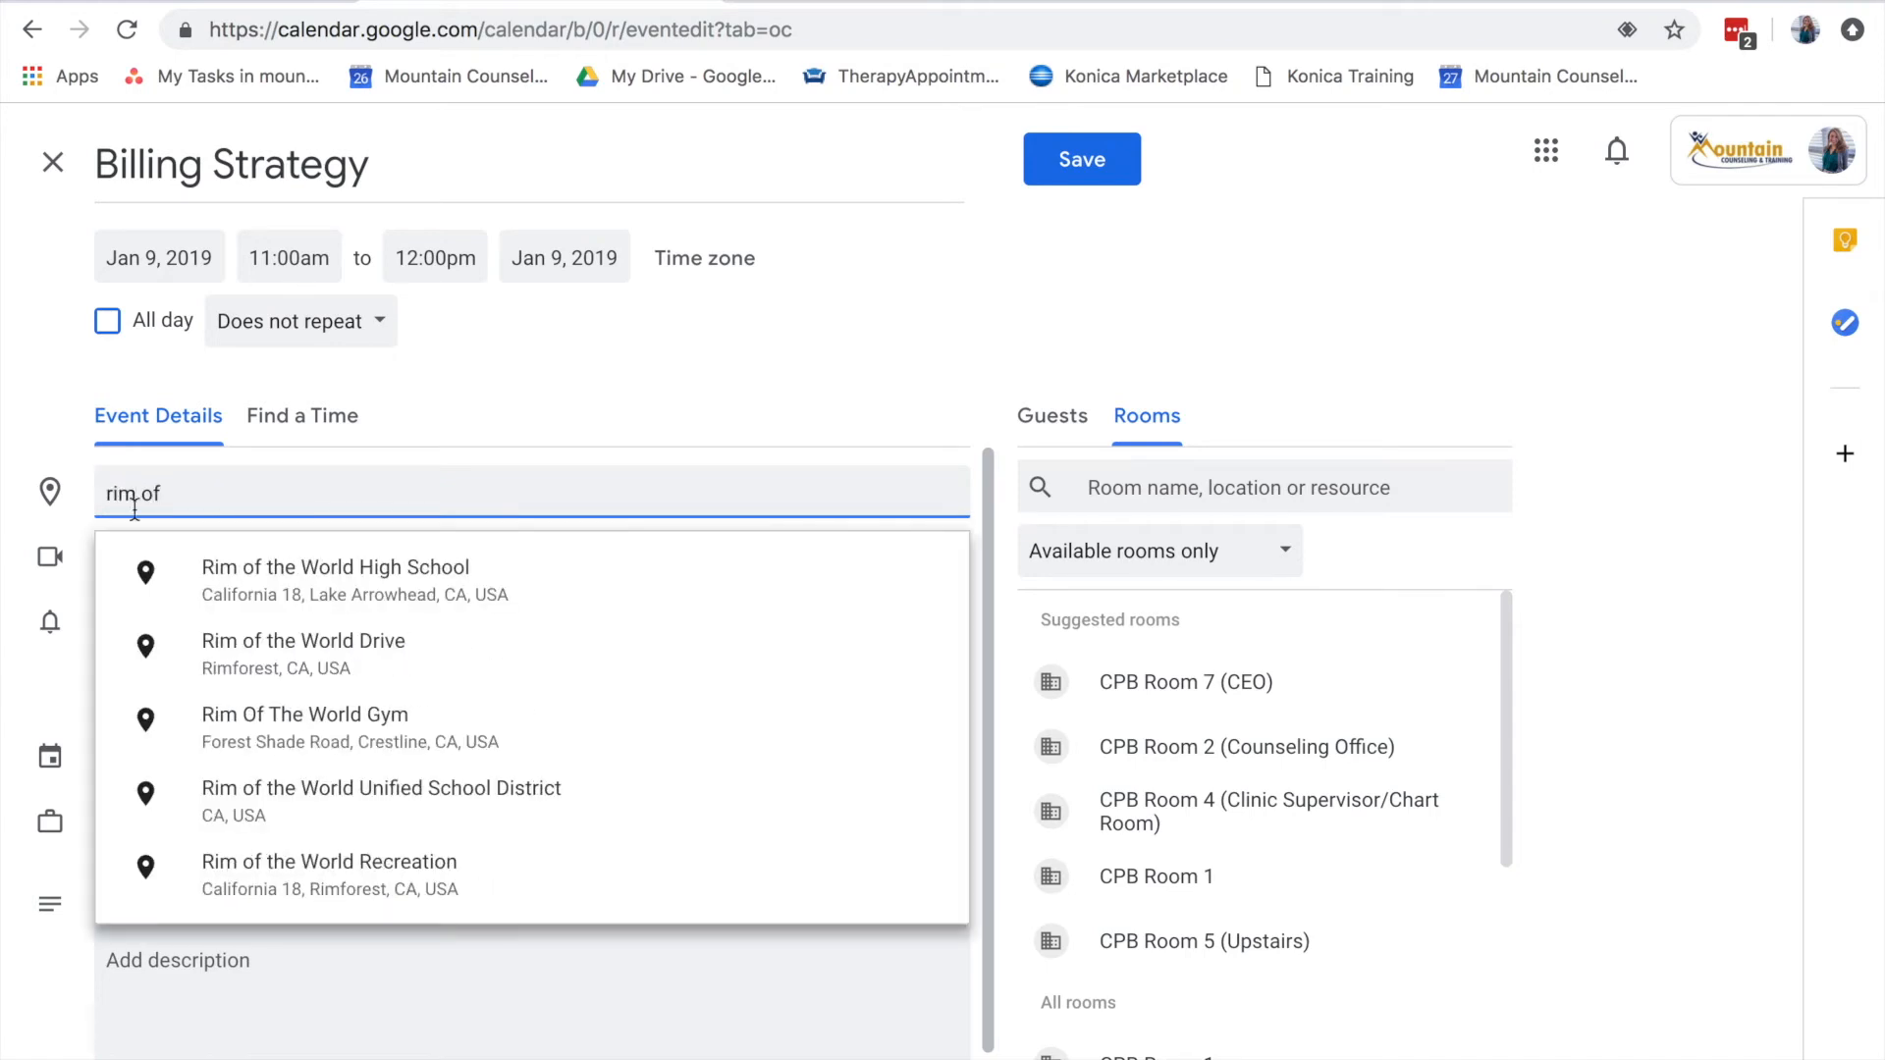
left_click(299, 567)
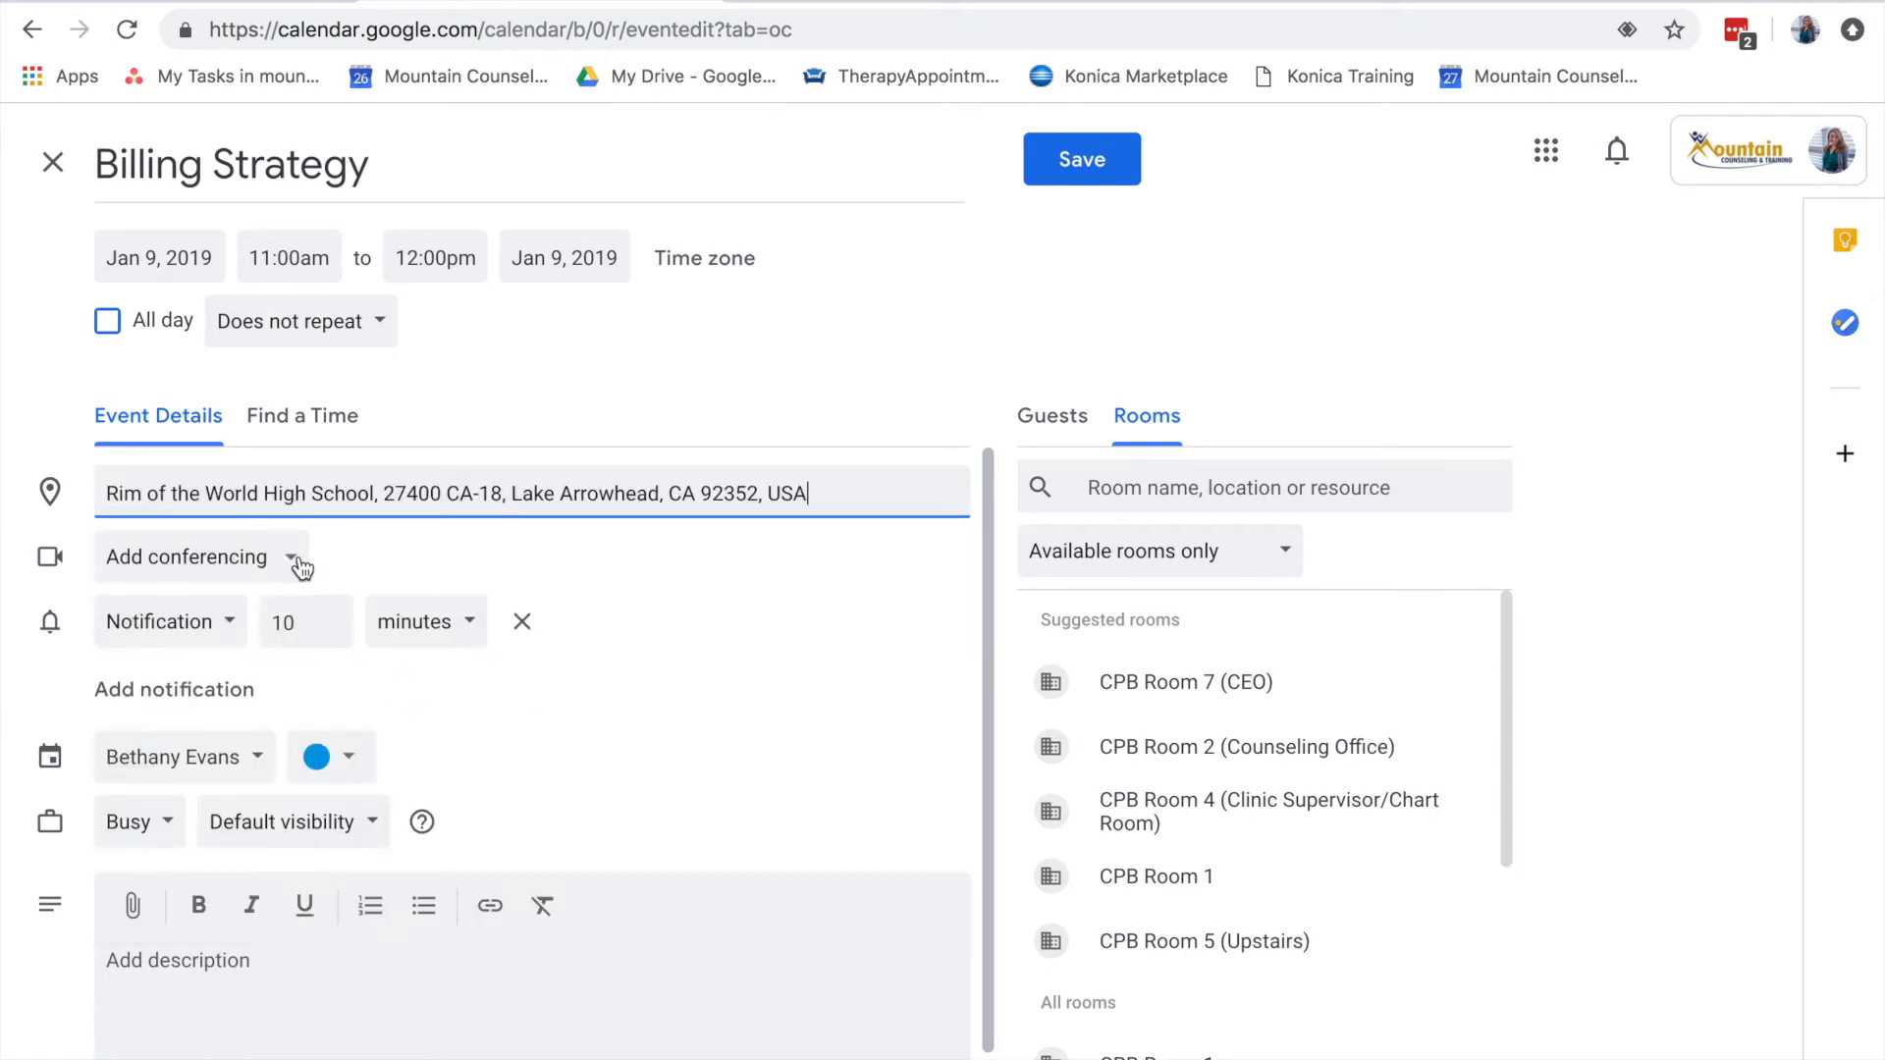
Set the event's location to "client home" as free text, without choosing a suggested place
left_click_drag(791, 488, 80, 465)
type("client home")
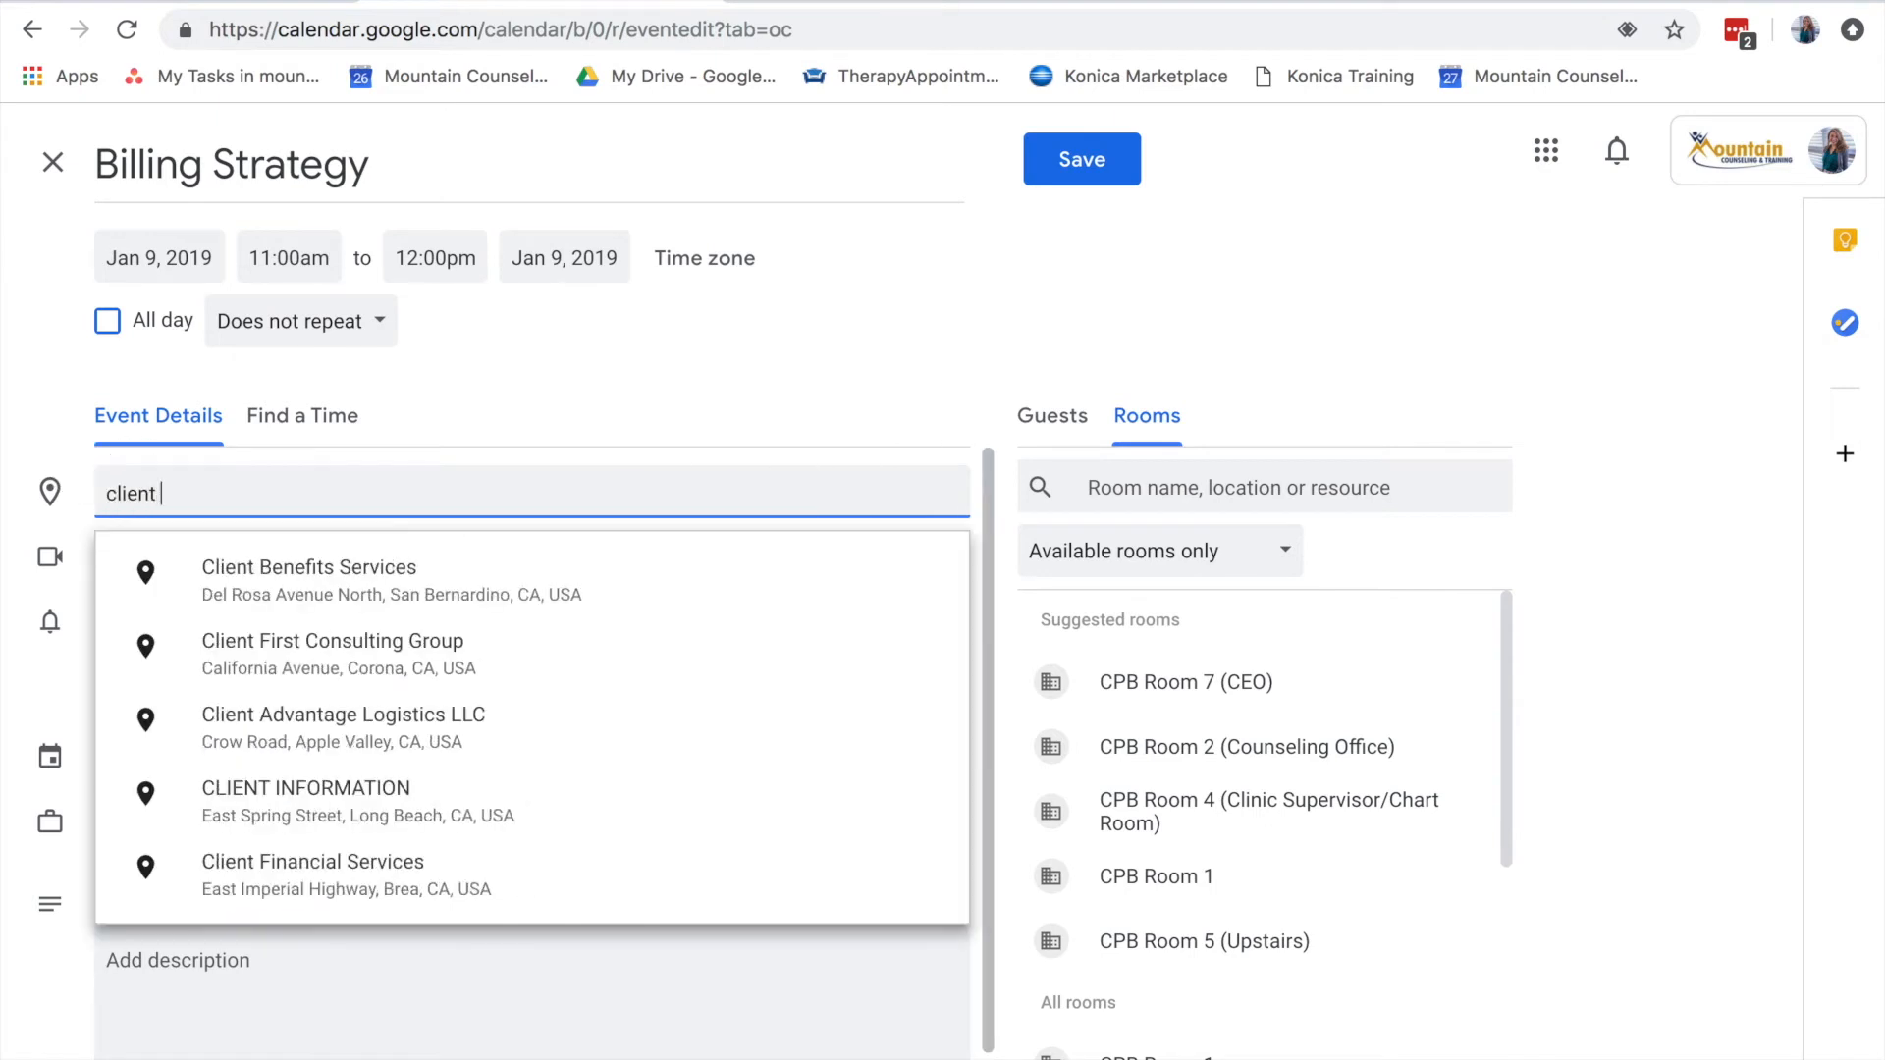
left_click(511, 432)
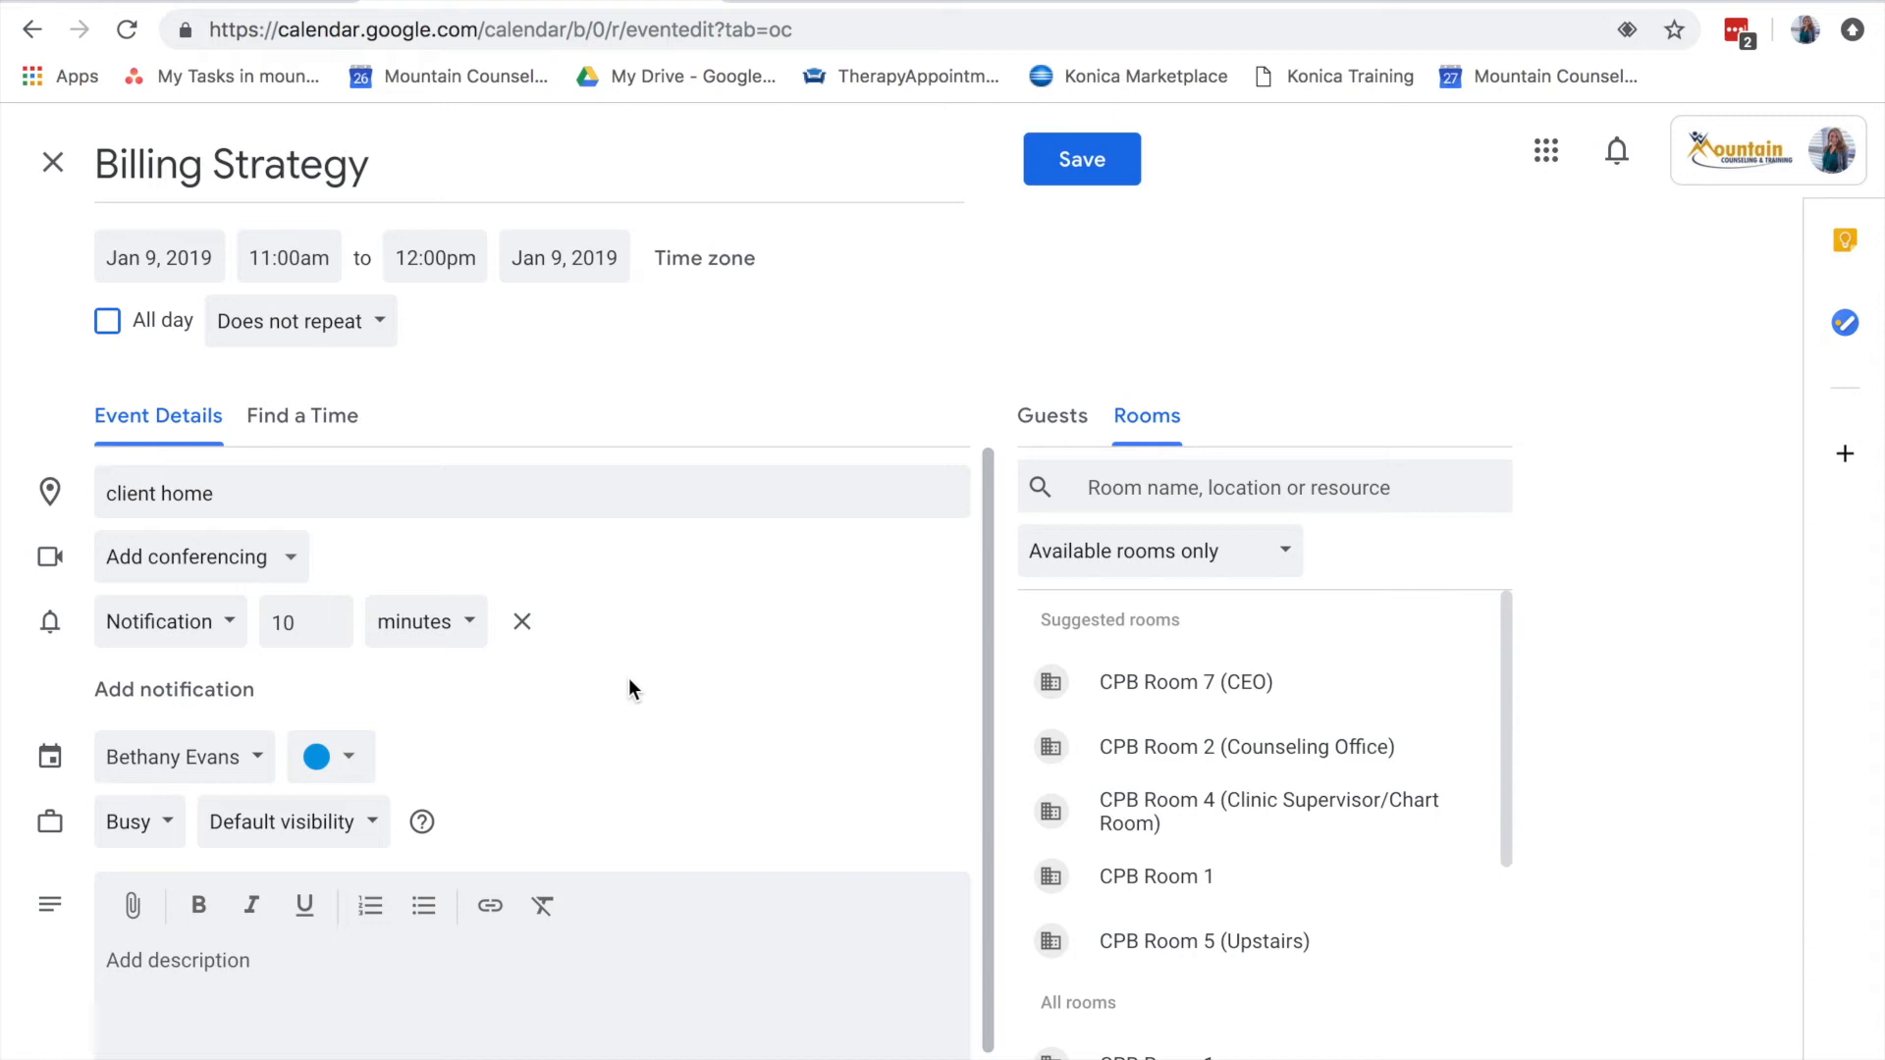
Write an event description headed "Agenda:" with the items CIS, SAP and SATS on separate lines
left_click(496, 1018)
type("Agenda:The")
key("BackSpace")
key("BackSpace")
key("BackSpace")
type("CIS")
key("Return")
type("SAP")
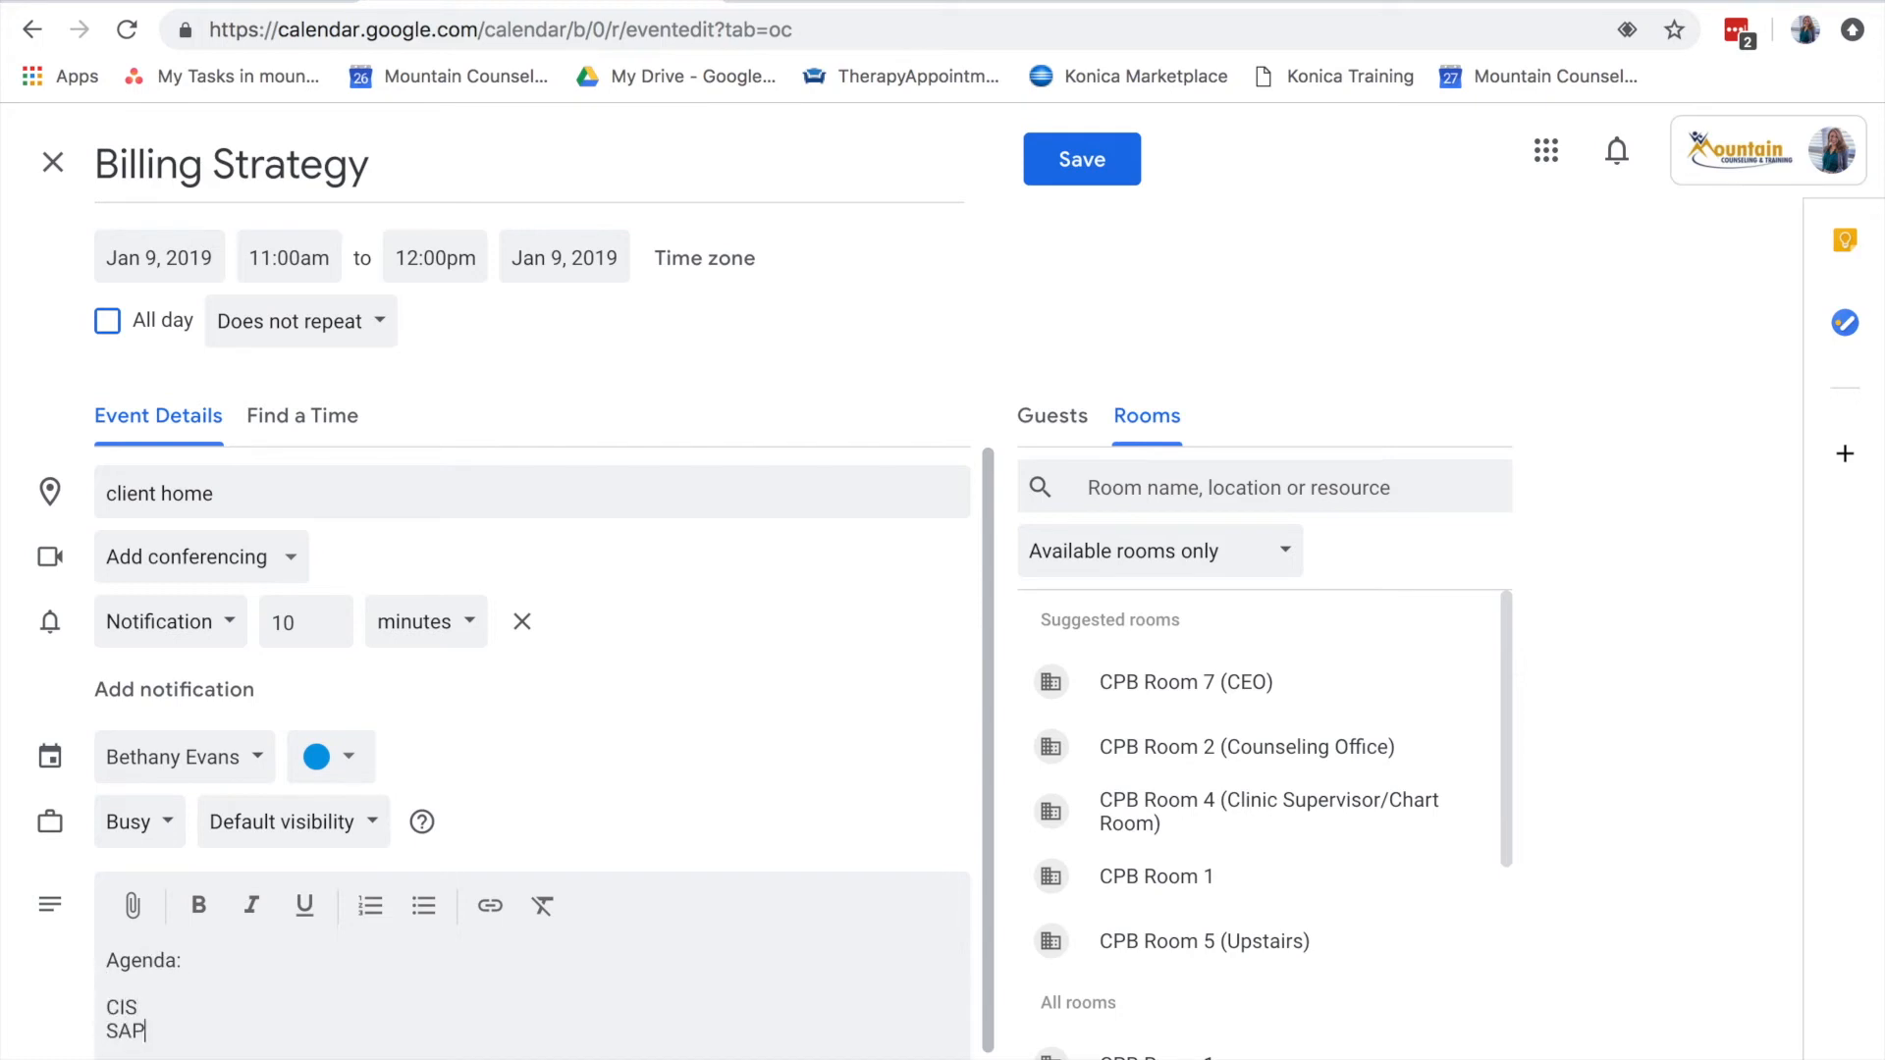
key("Return")
type("SATS")
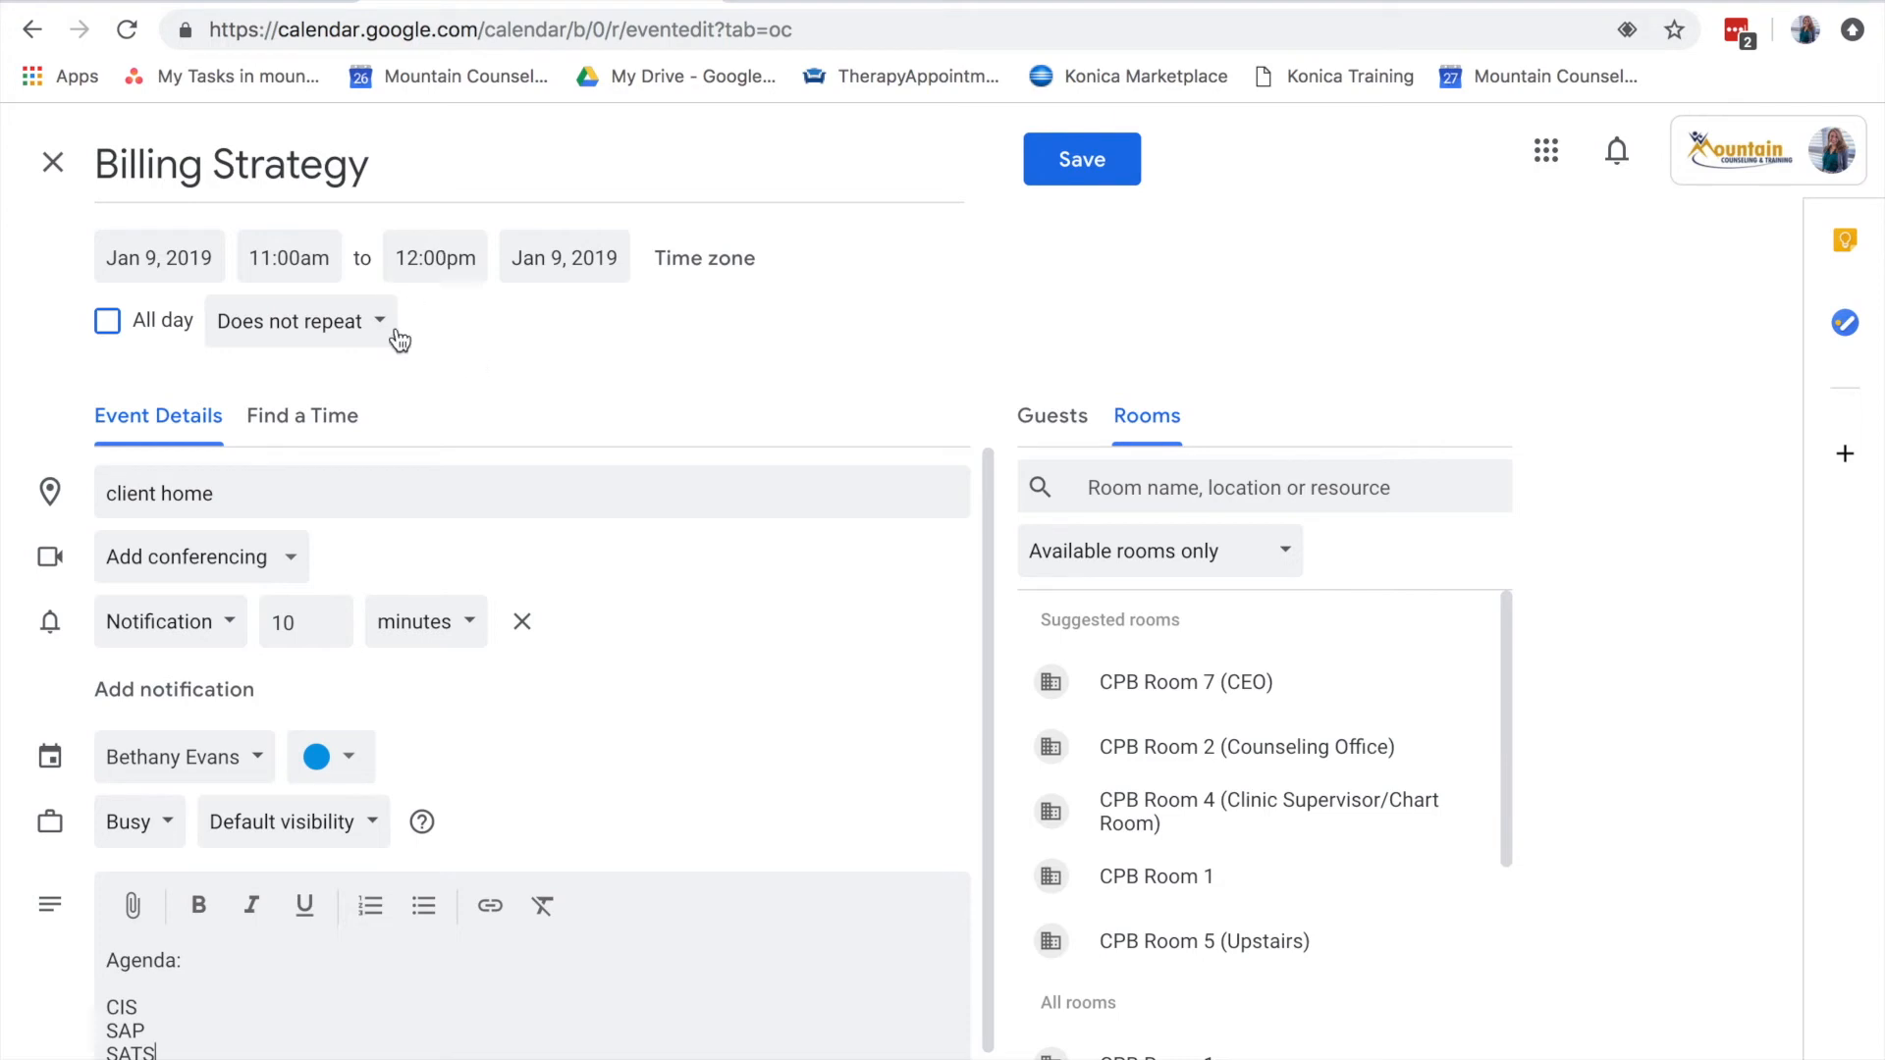
Shorten the Billing Strategy event to 30 minutes by setting its end time to 11:30am
left_click(428, 259)
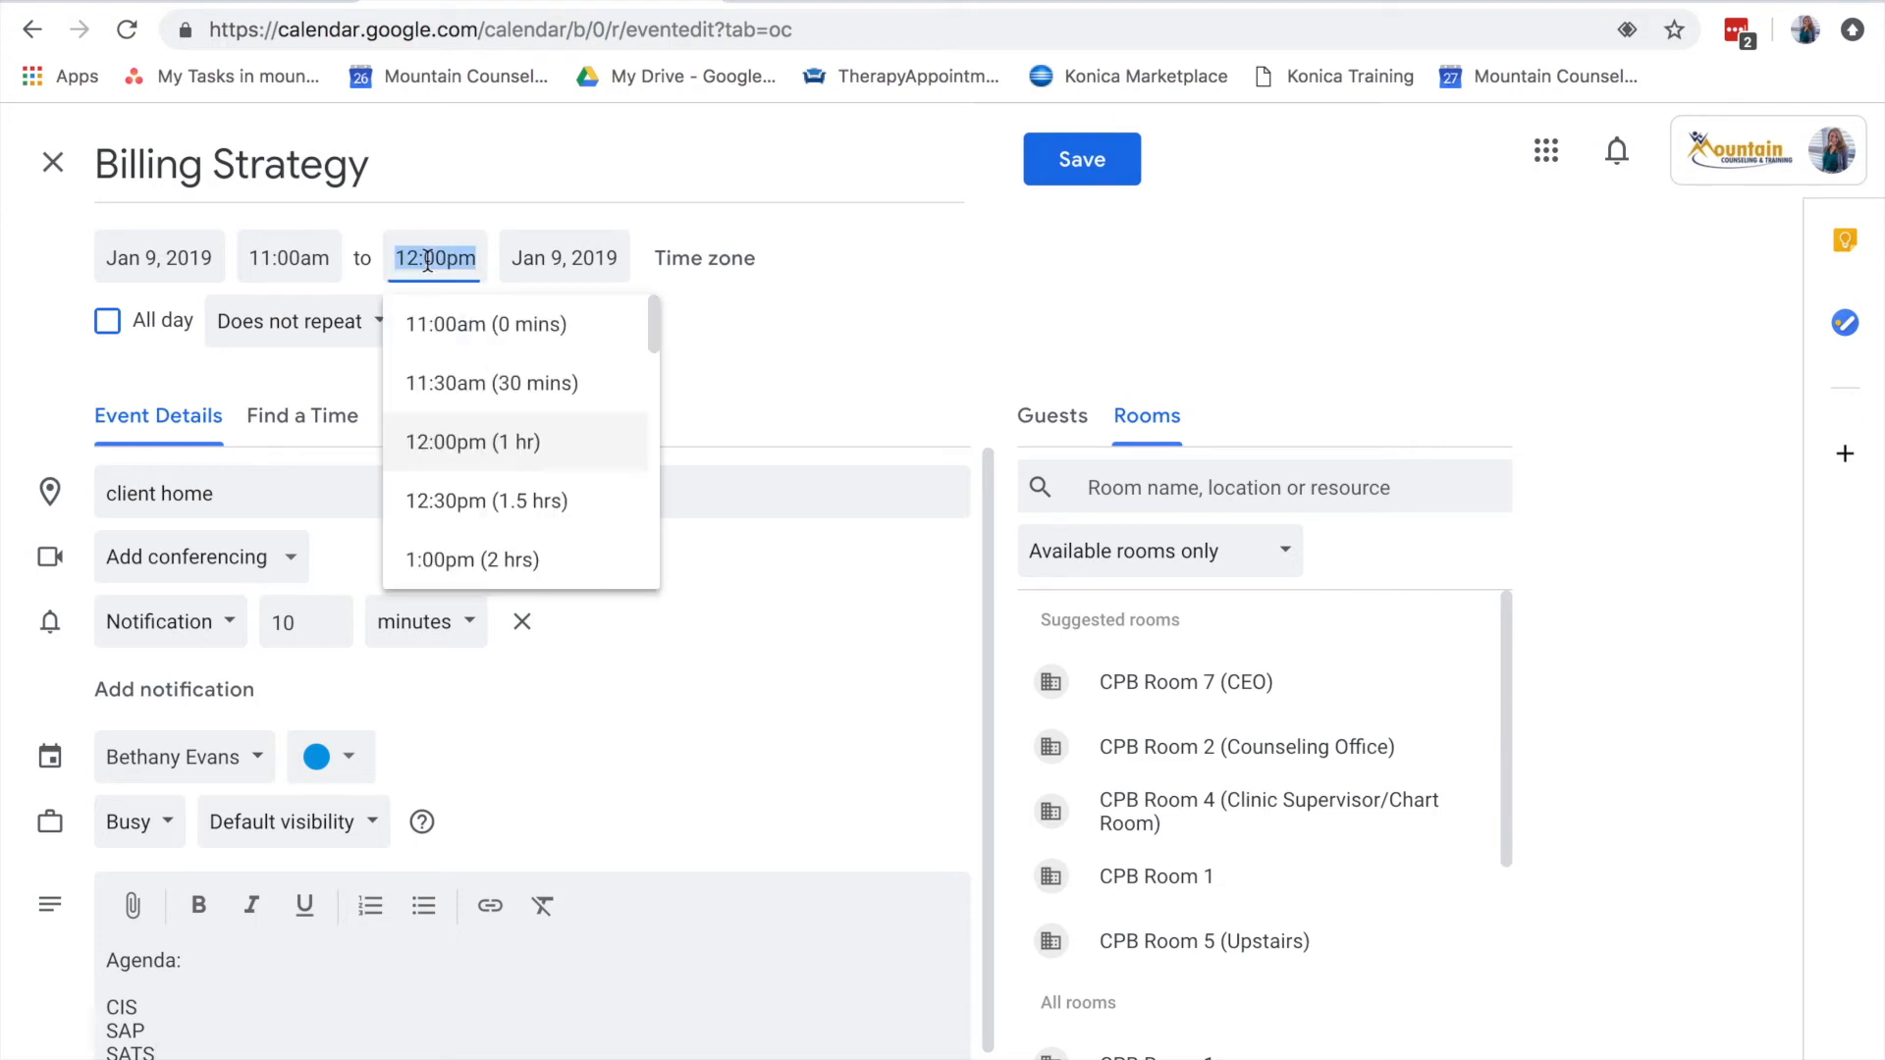
left_click(271, 257)
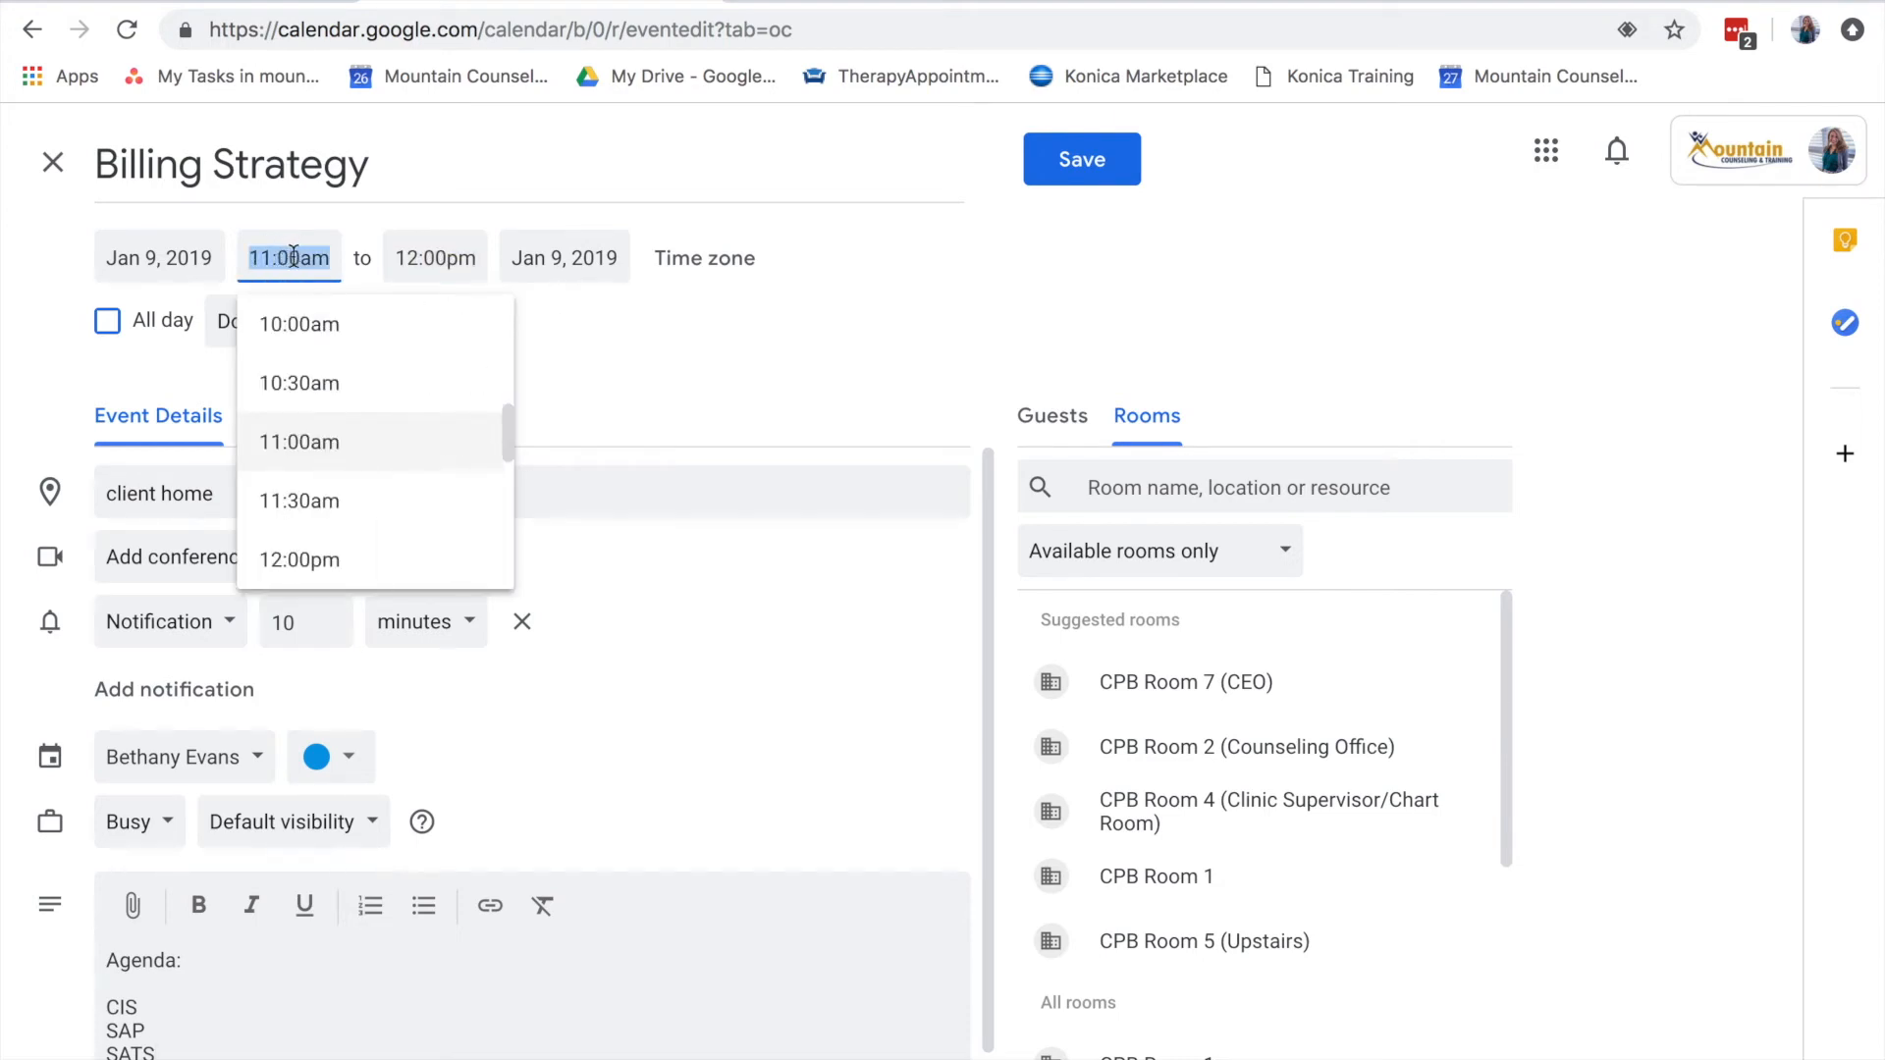
left_click(475, 259)
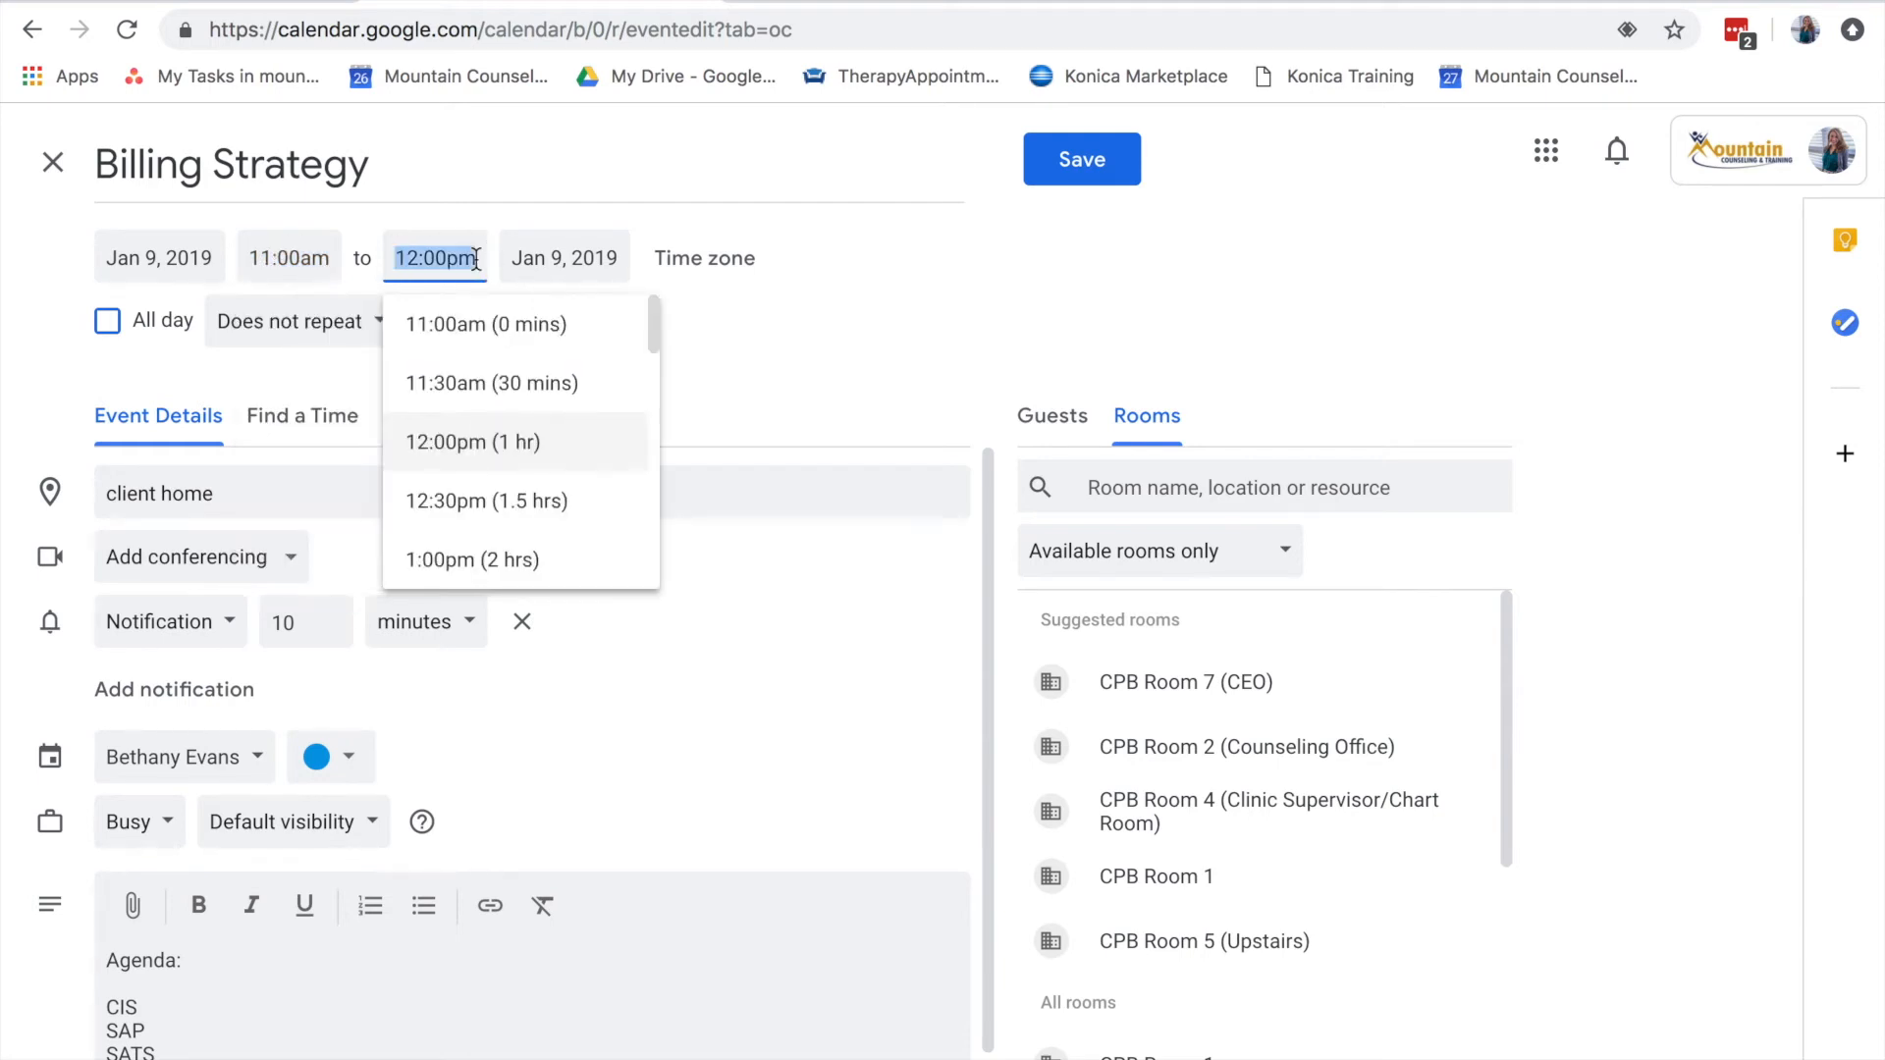
left_click(499, 384)
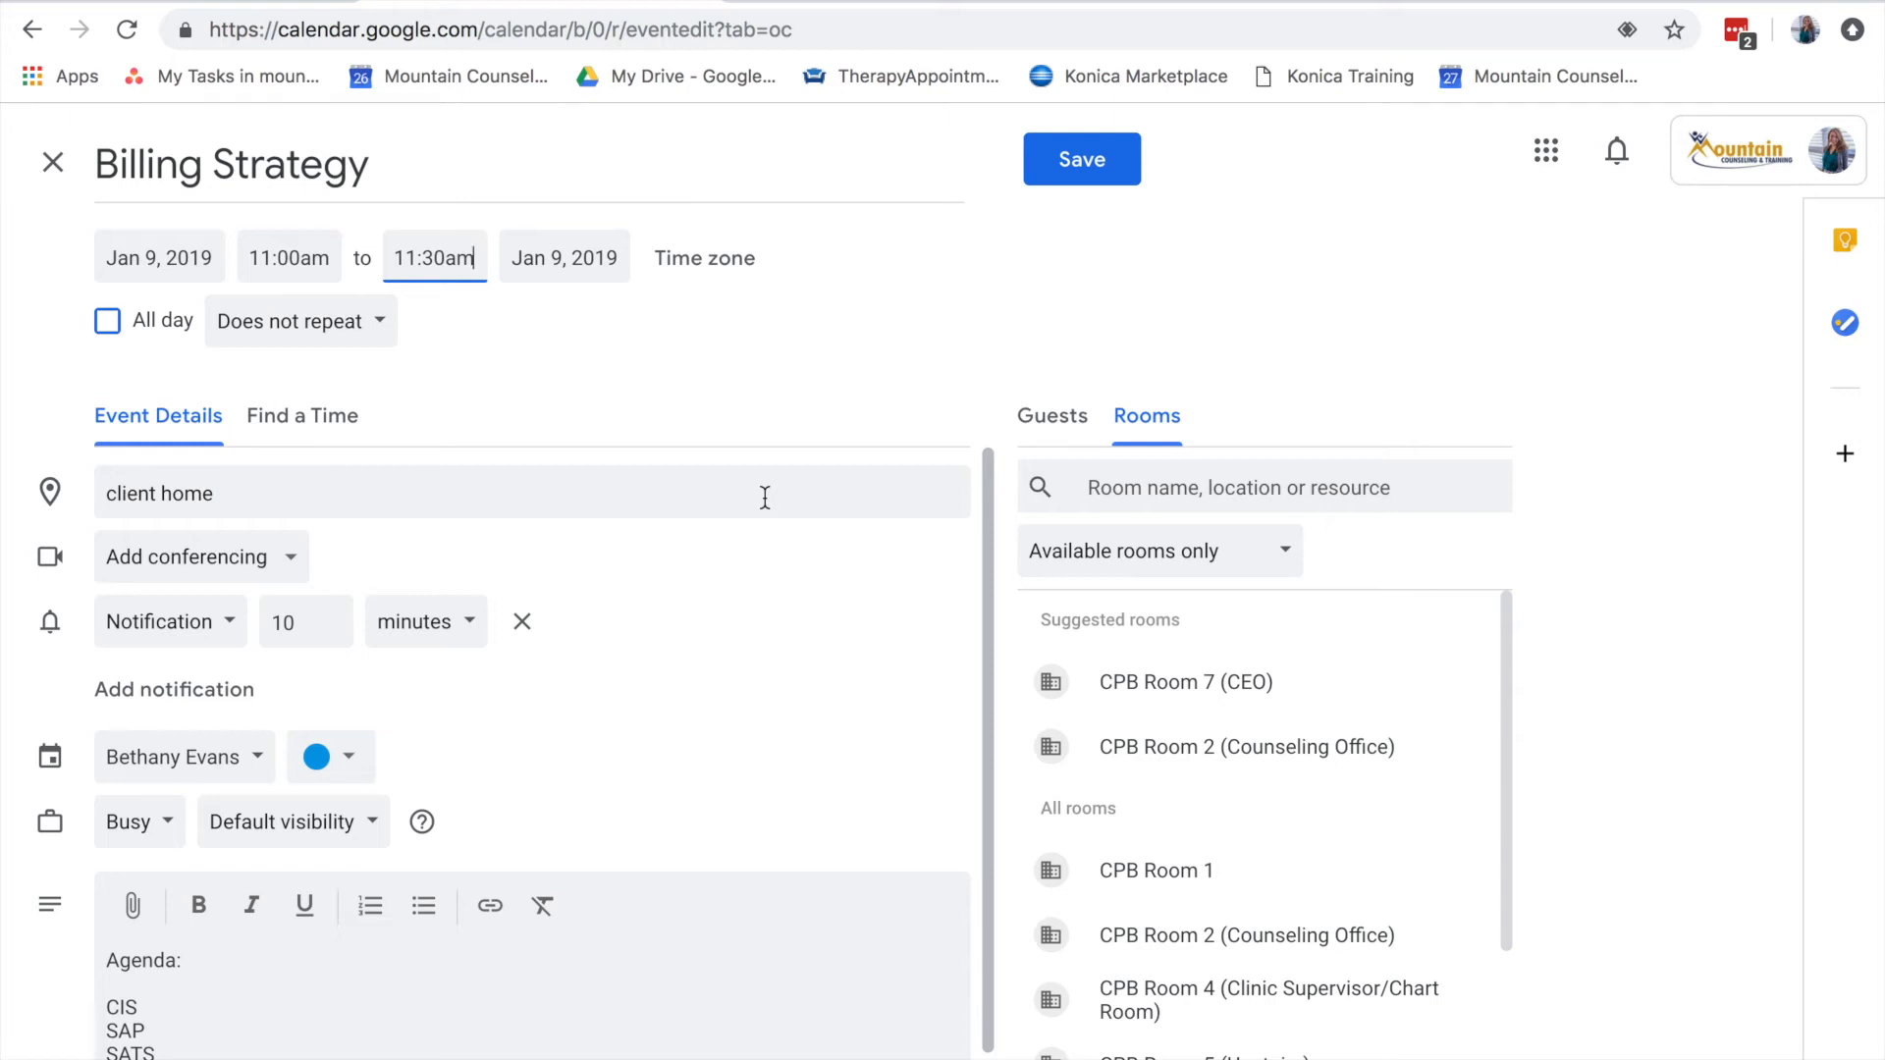
Check the event's guests, rooms and location, save it and send the invitation emails to the guests
left_click(1065, 420)
left_click(1335, 365)
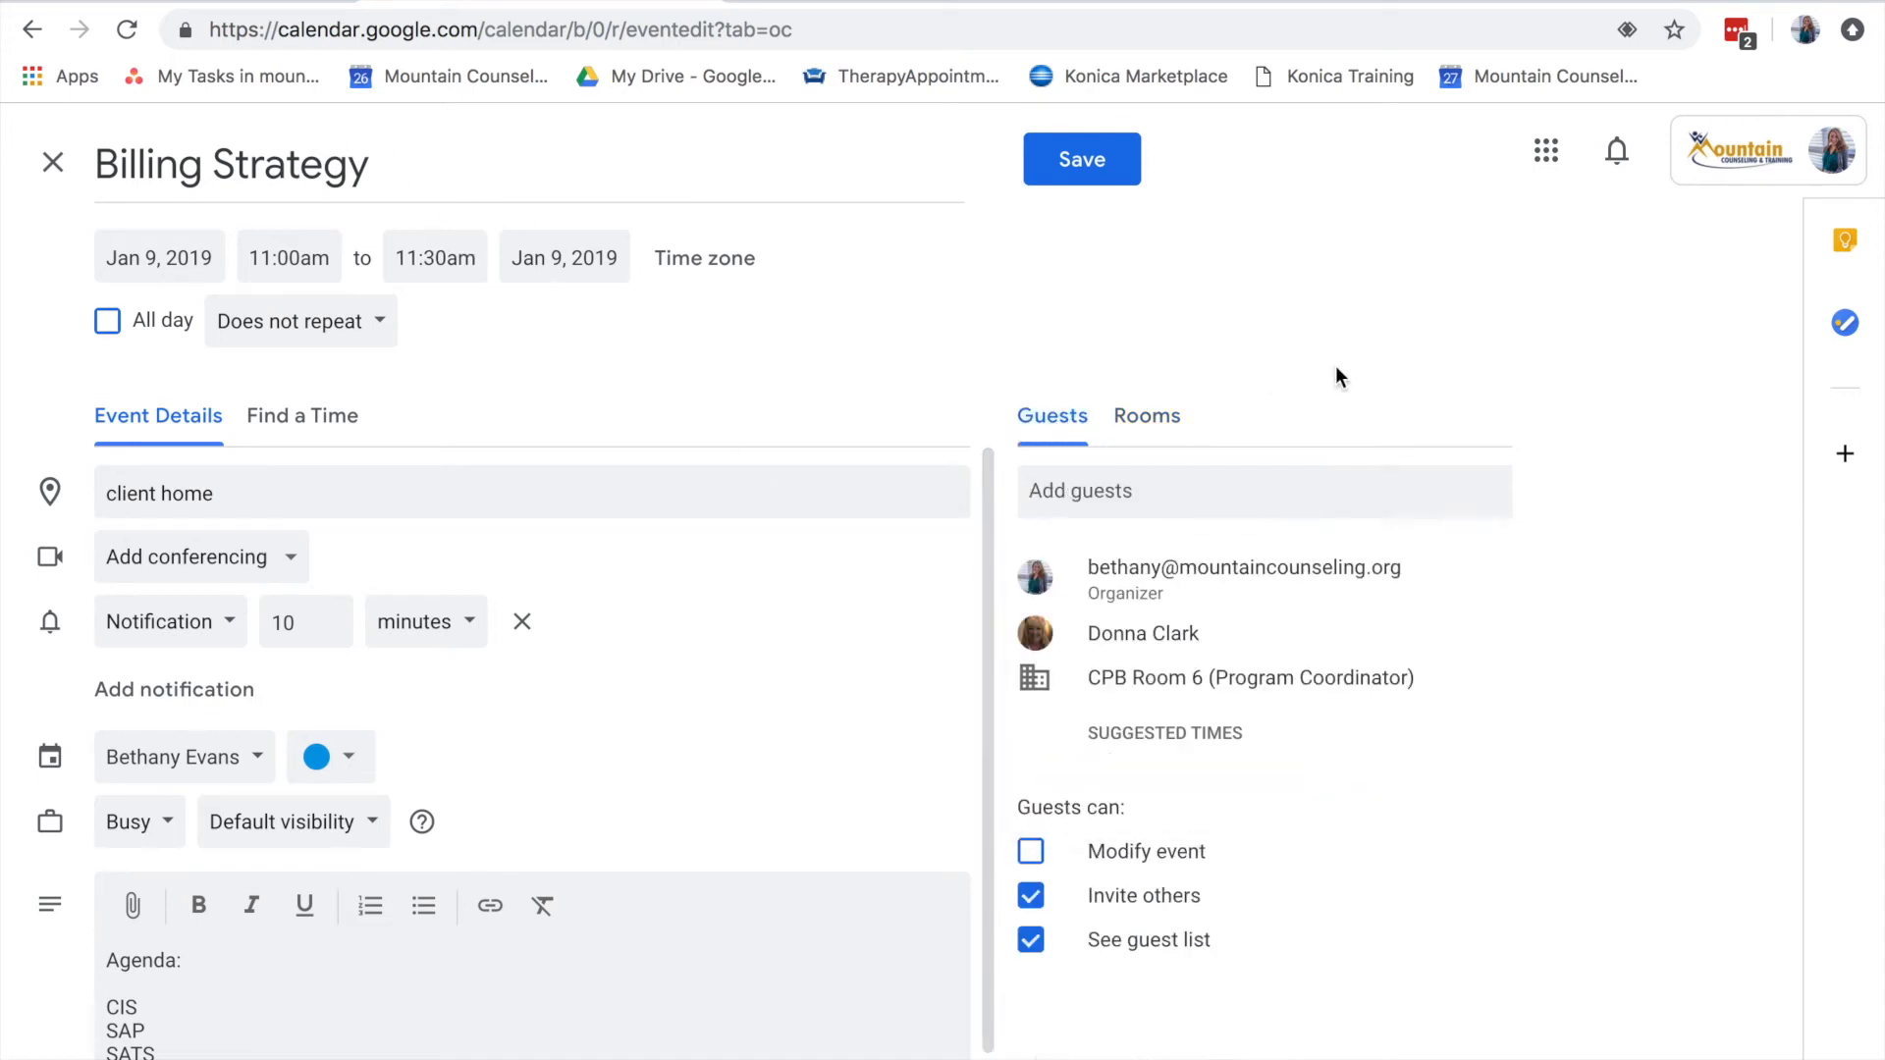
left_click(1177, 433)
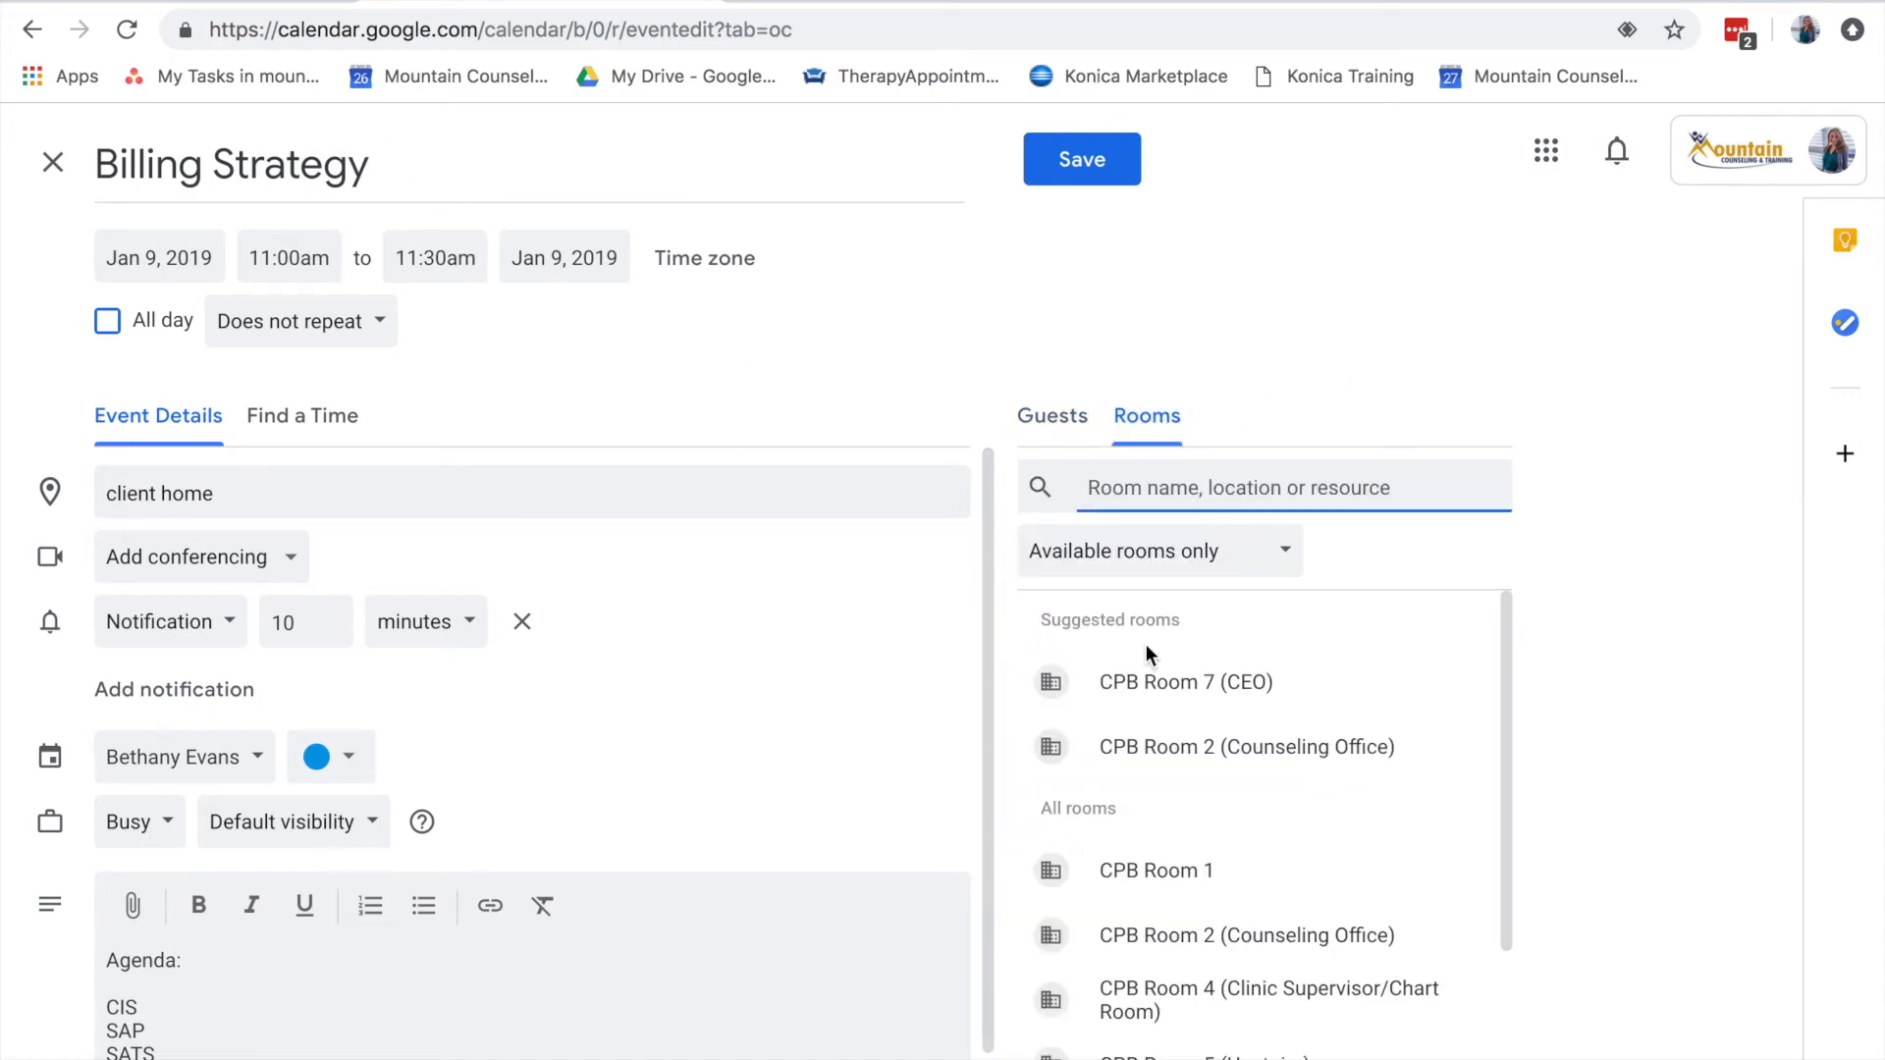
left_click(246, 496)
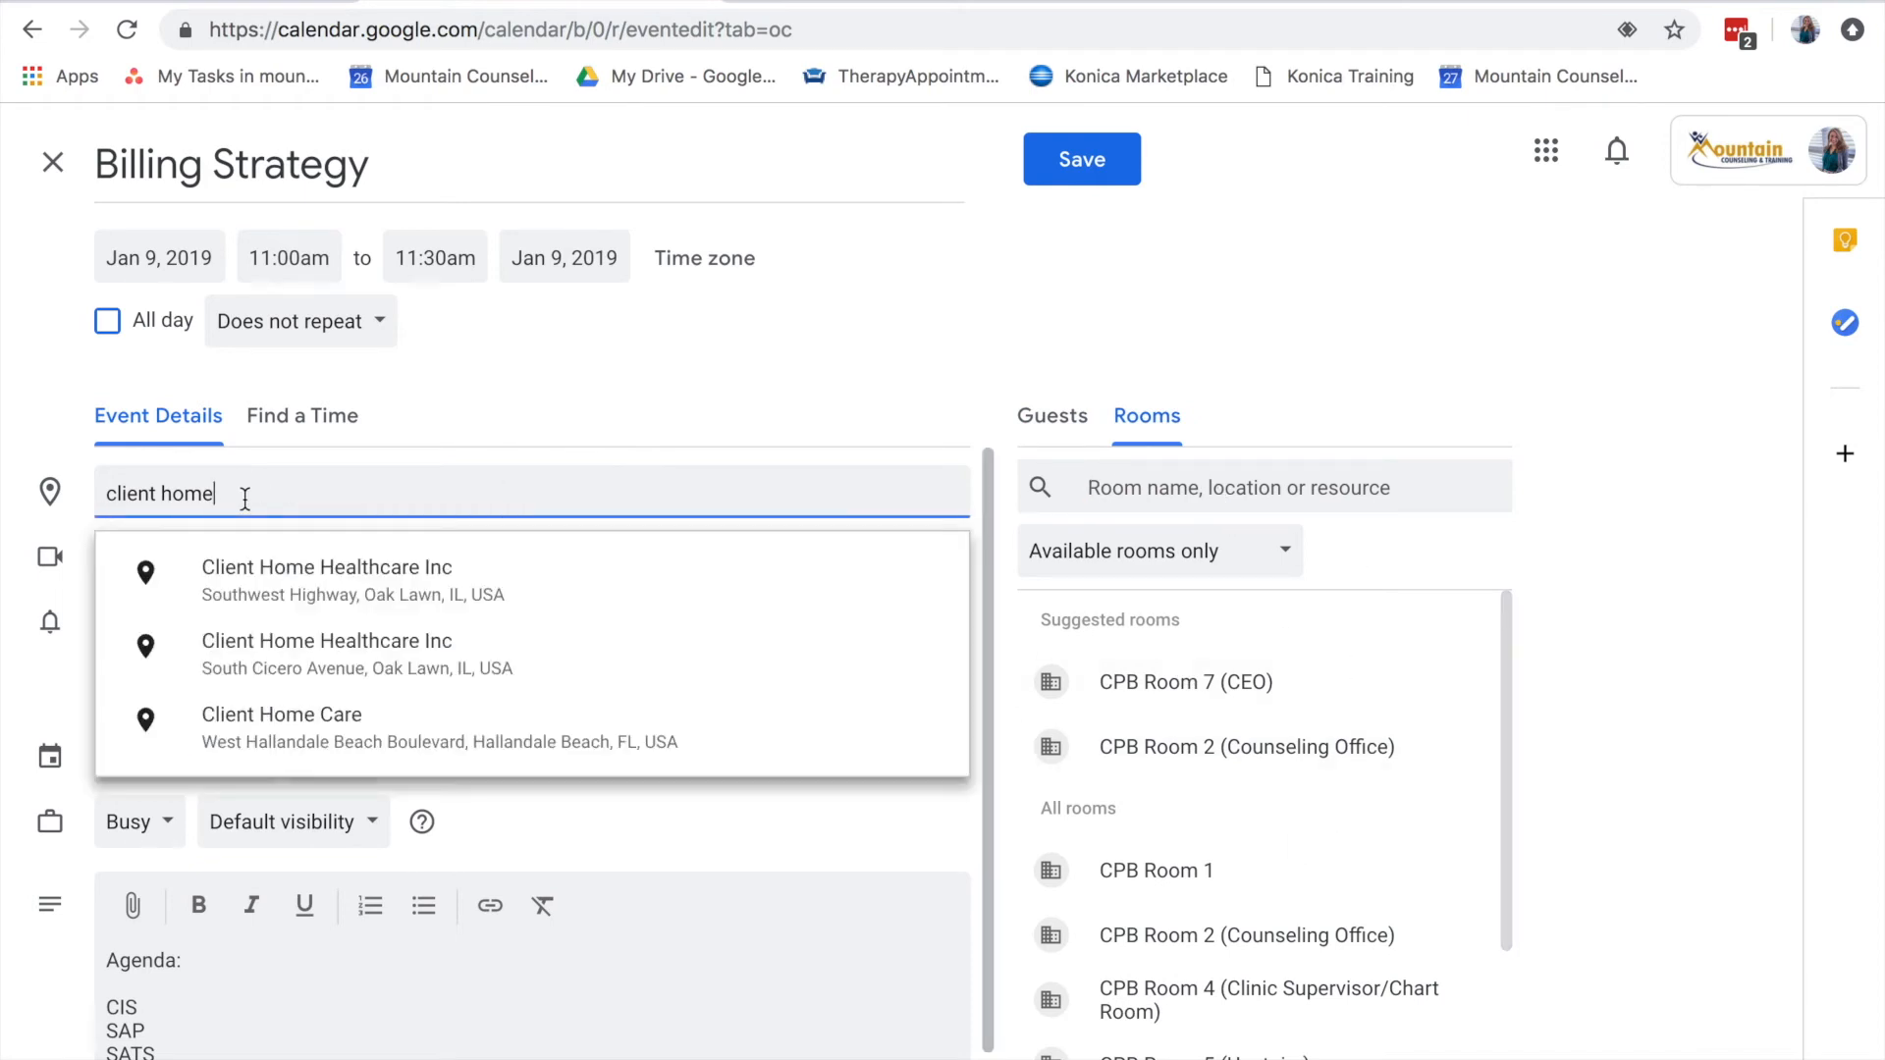
left_click(486, 417)
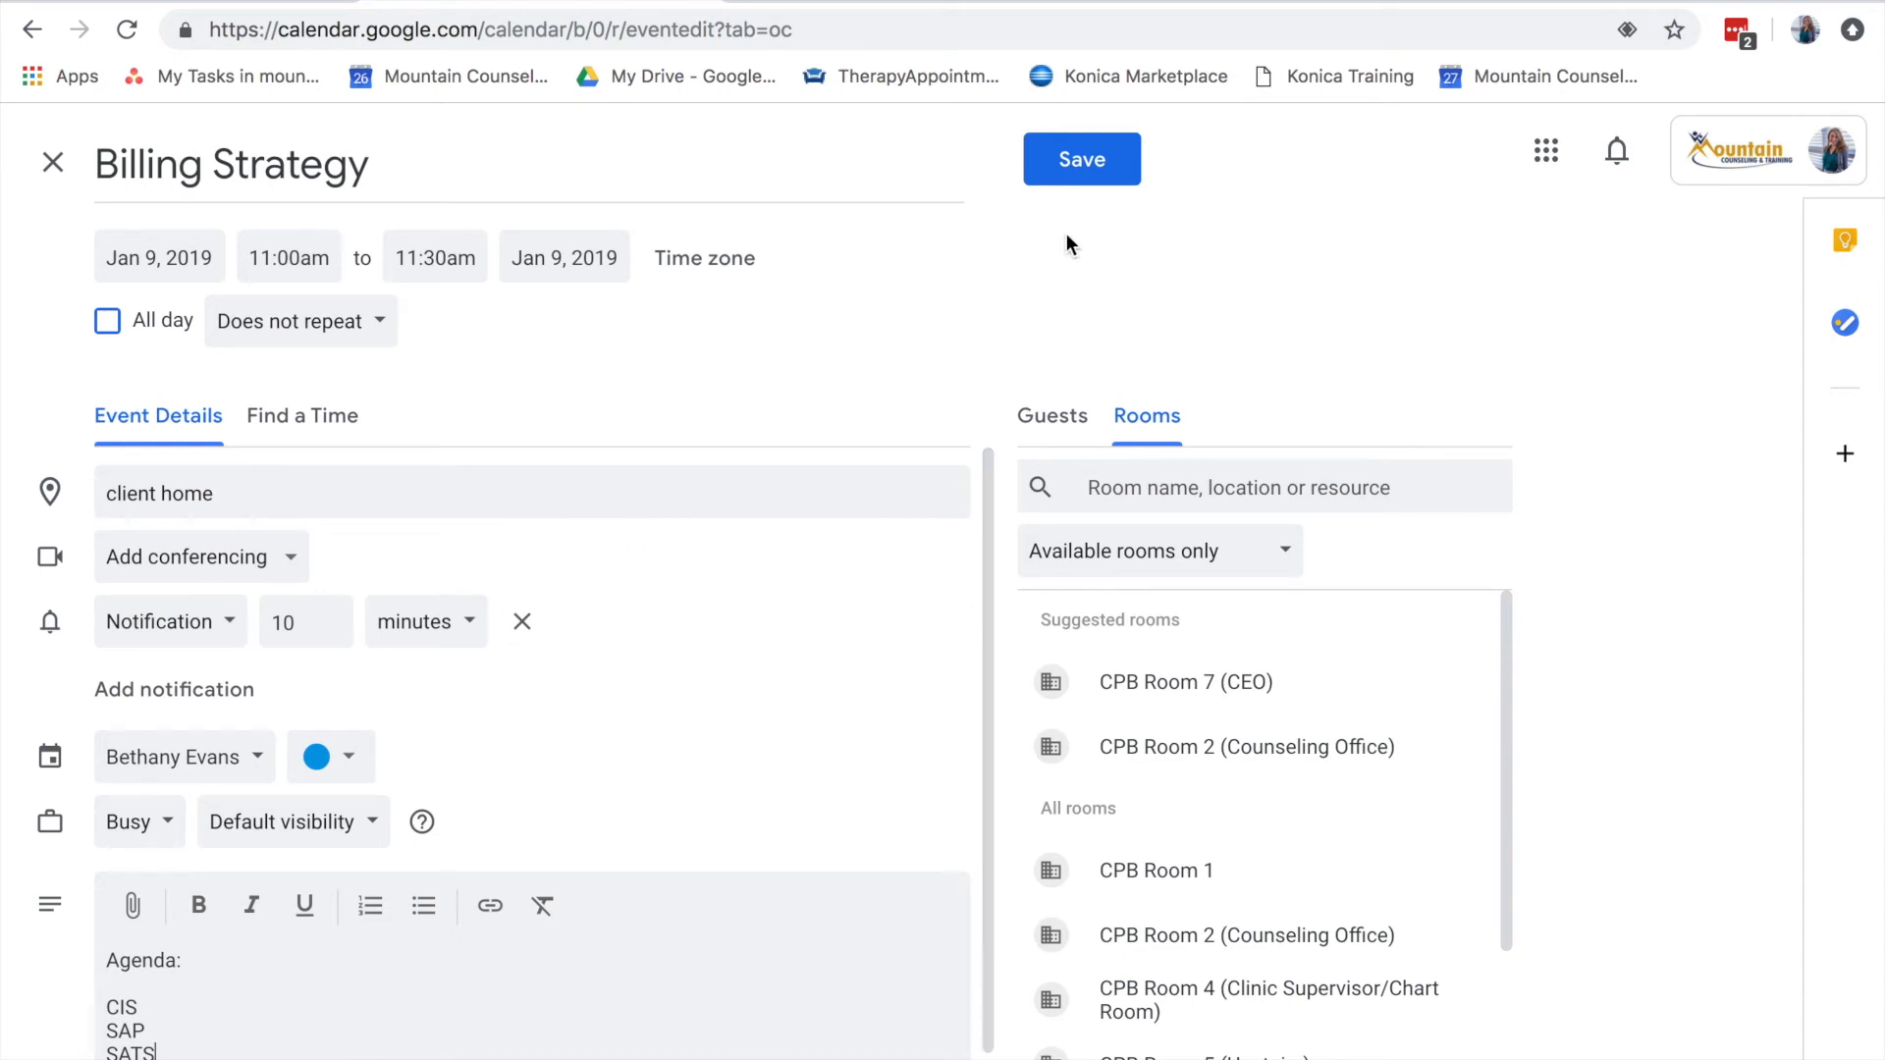
left_click(1074, 178)
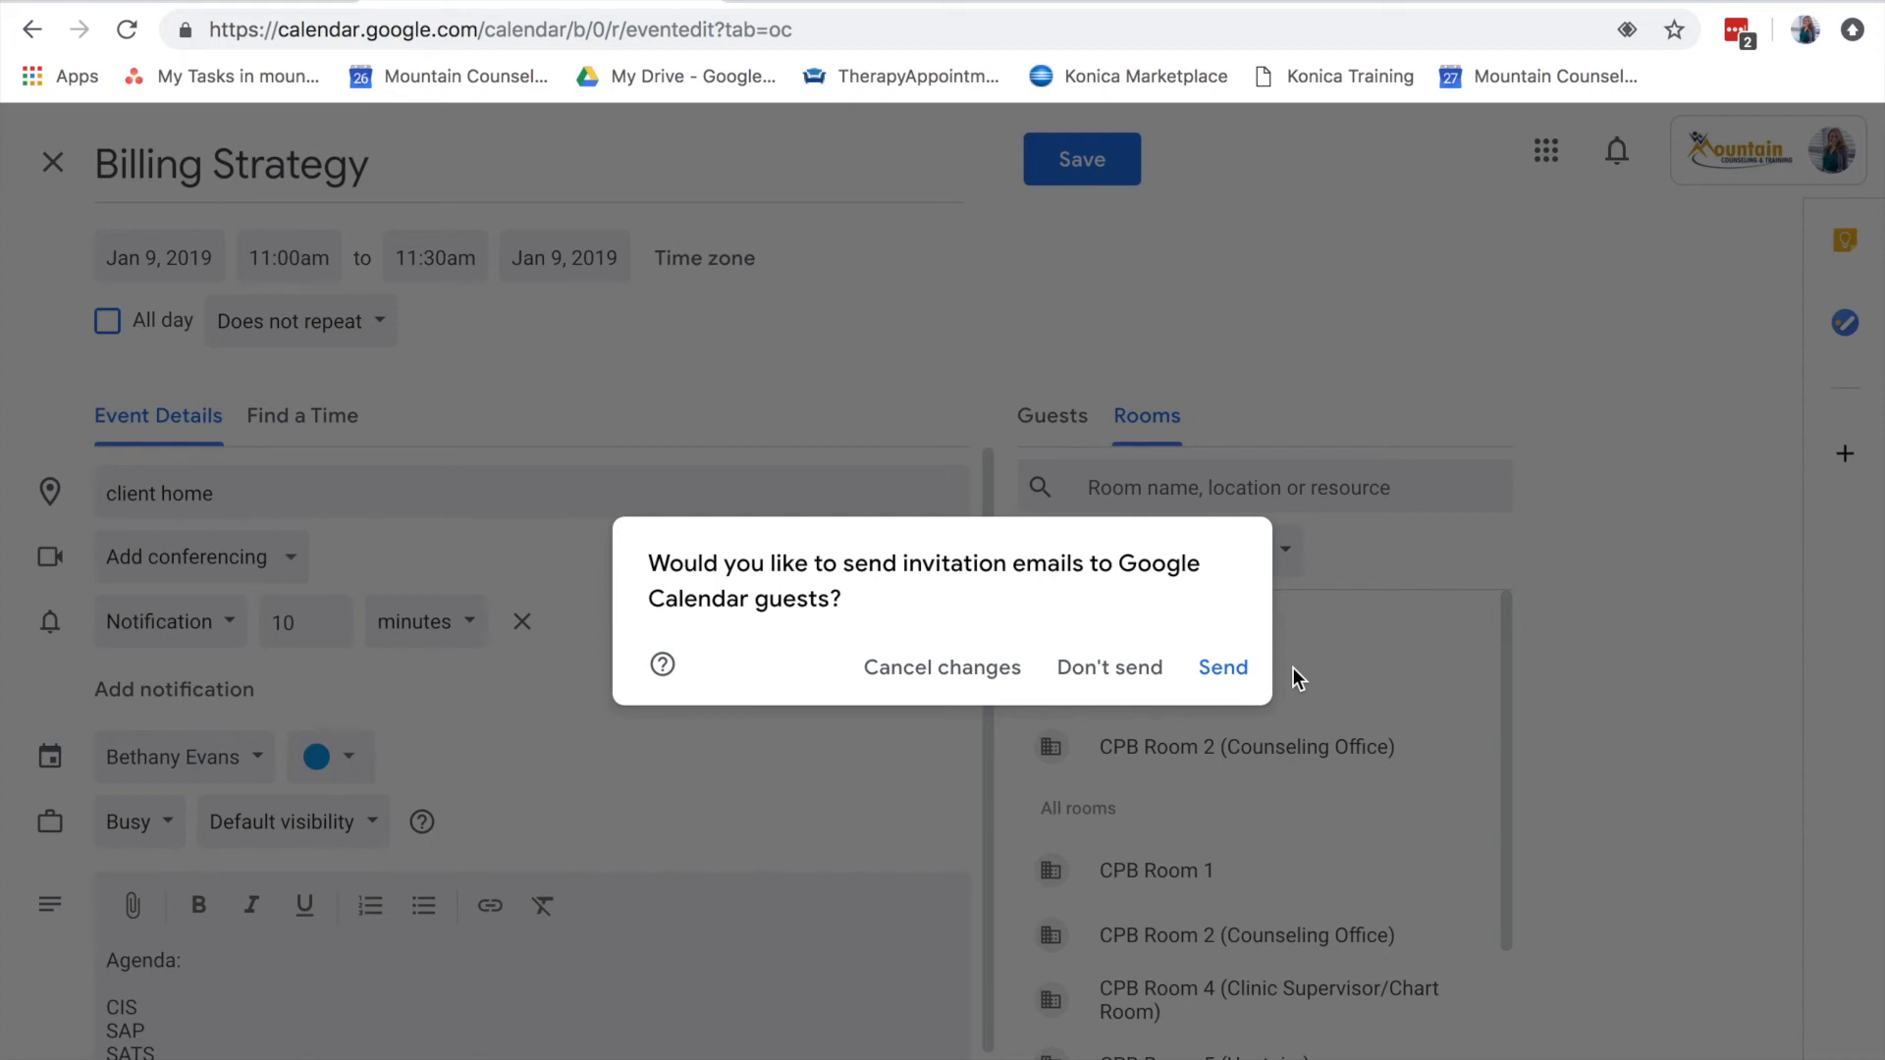
left_click(1243, 679)
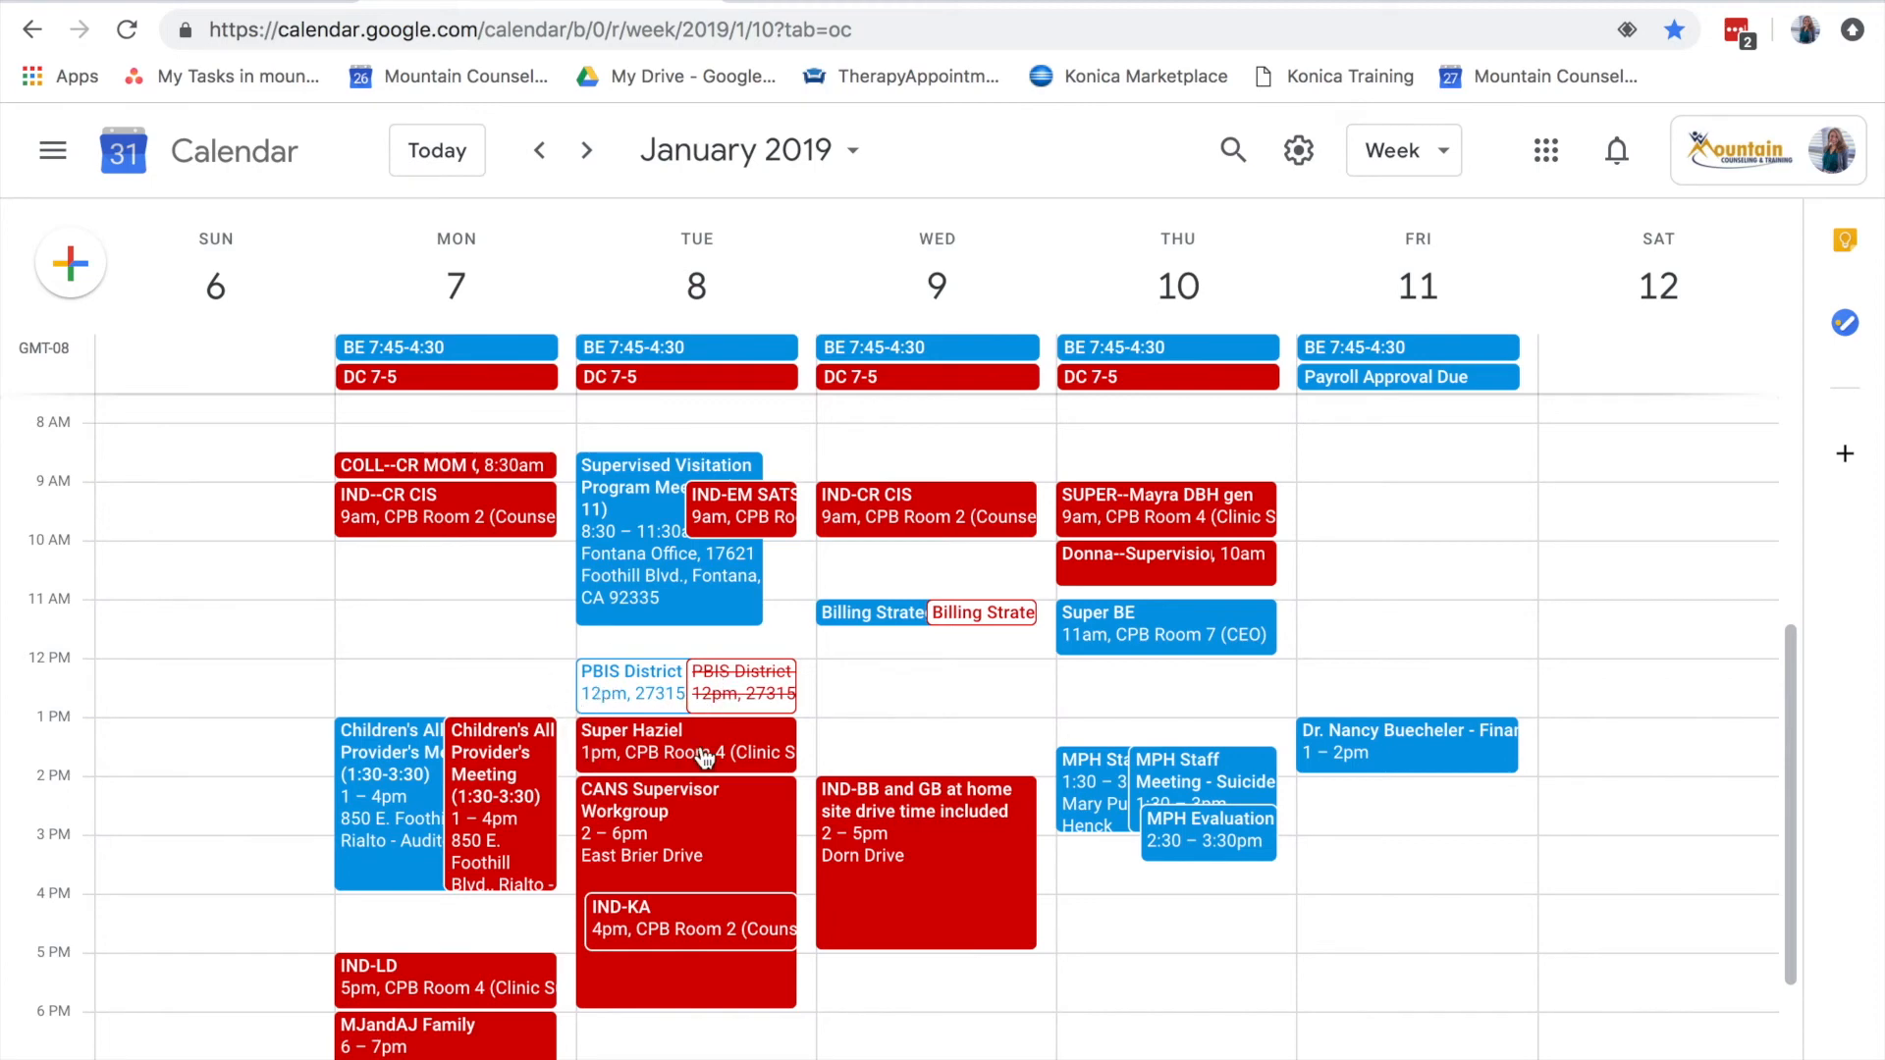
View the details of both "PBIS District Meeting" entries on Tuesday, January 8 and close them
left_click(609, 700)
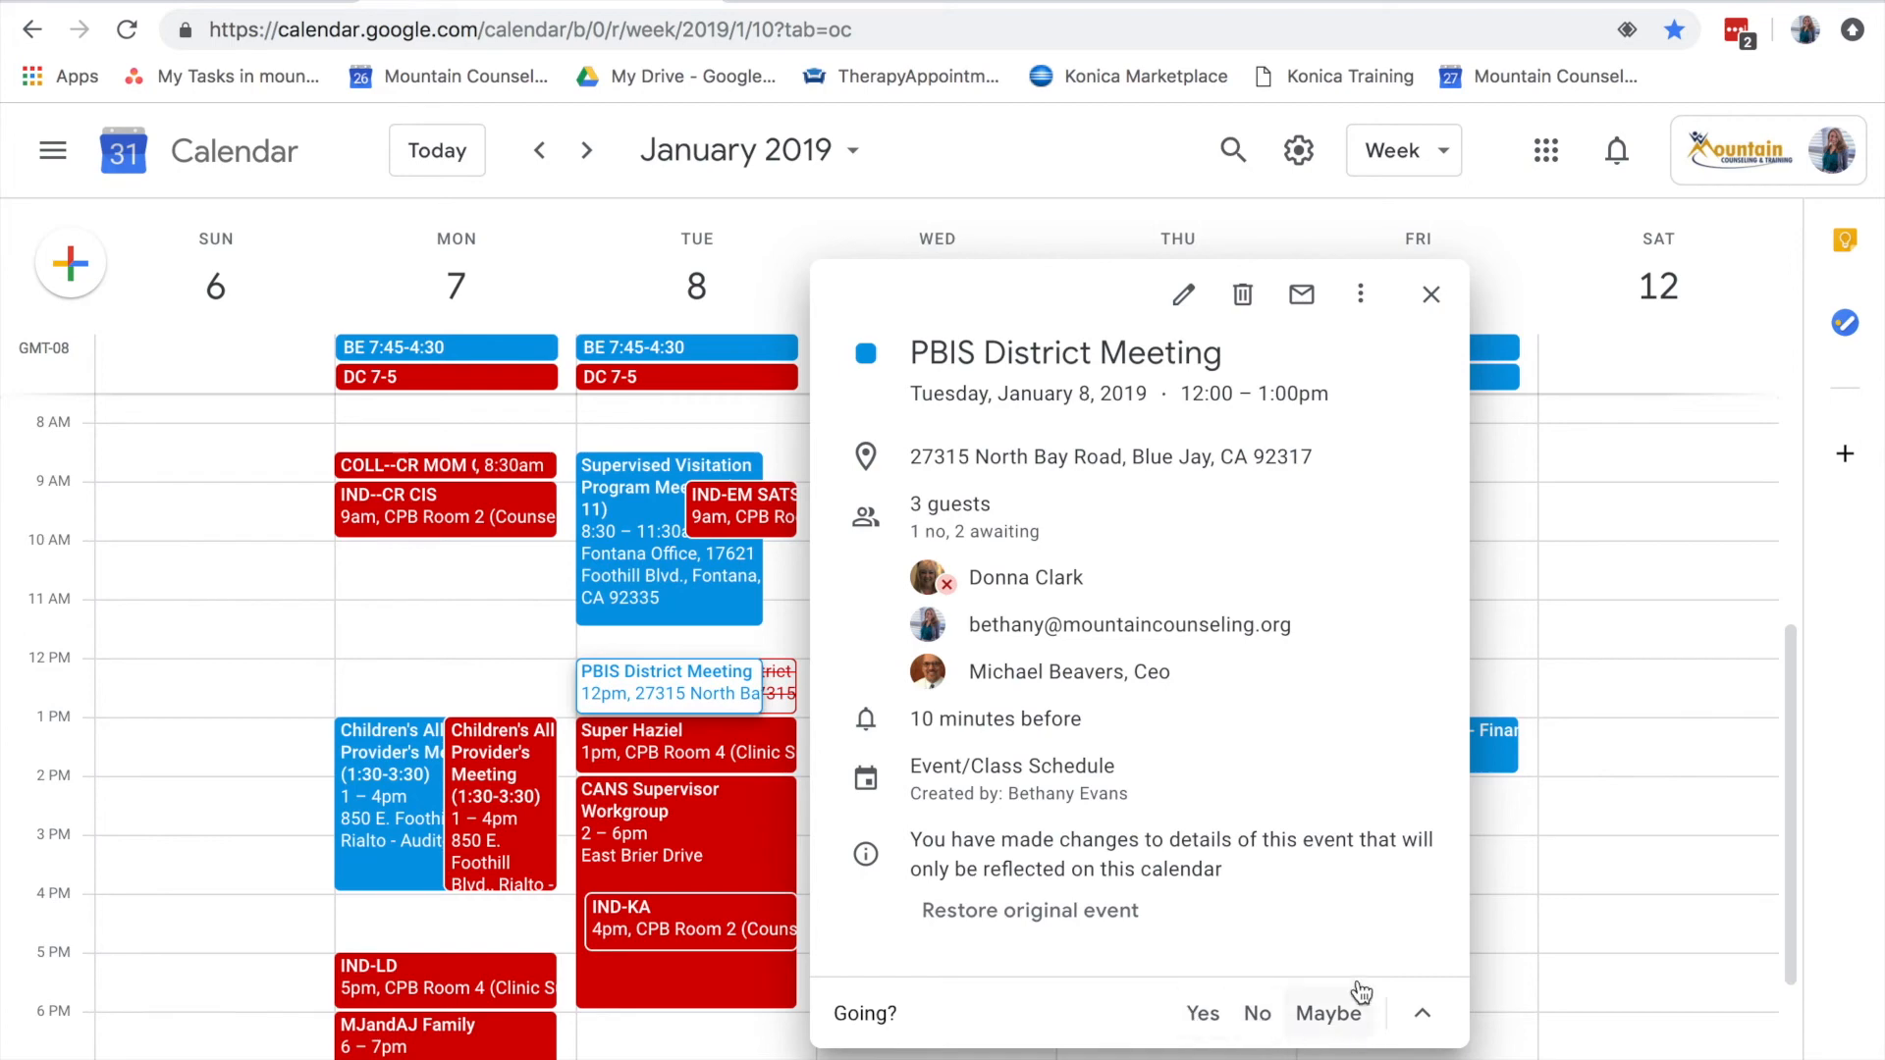
left_click(1443, 312)
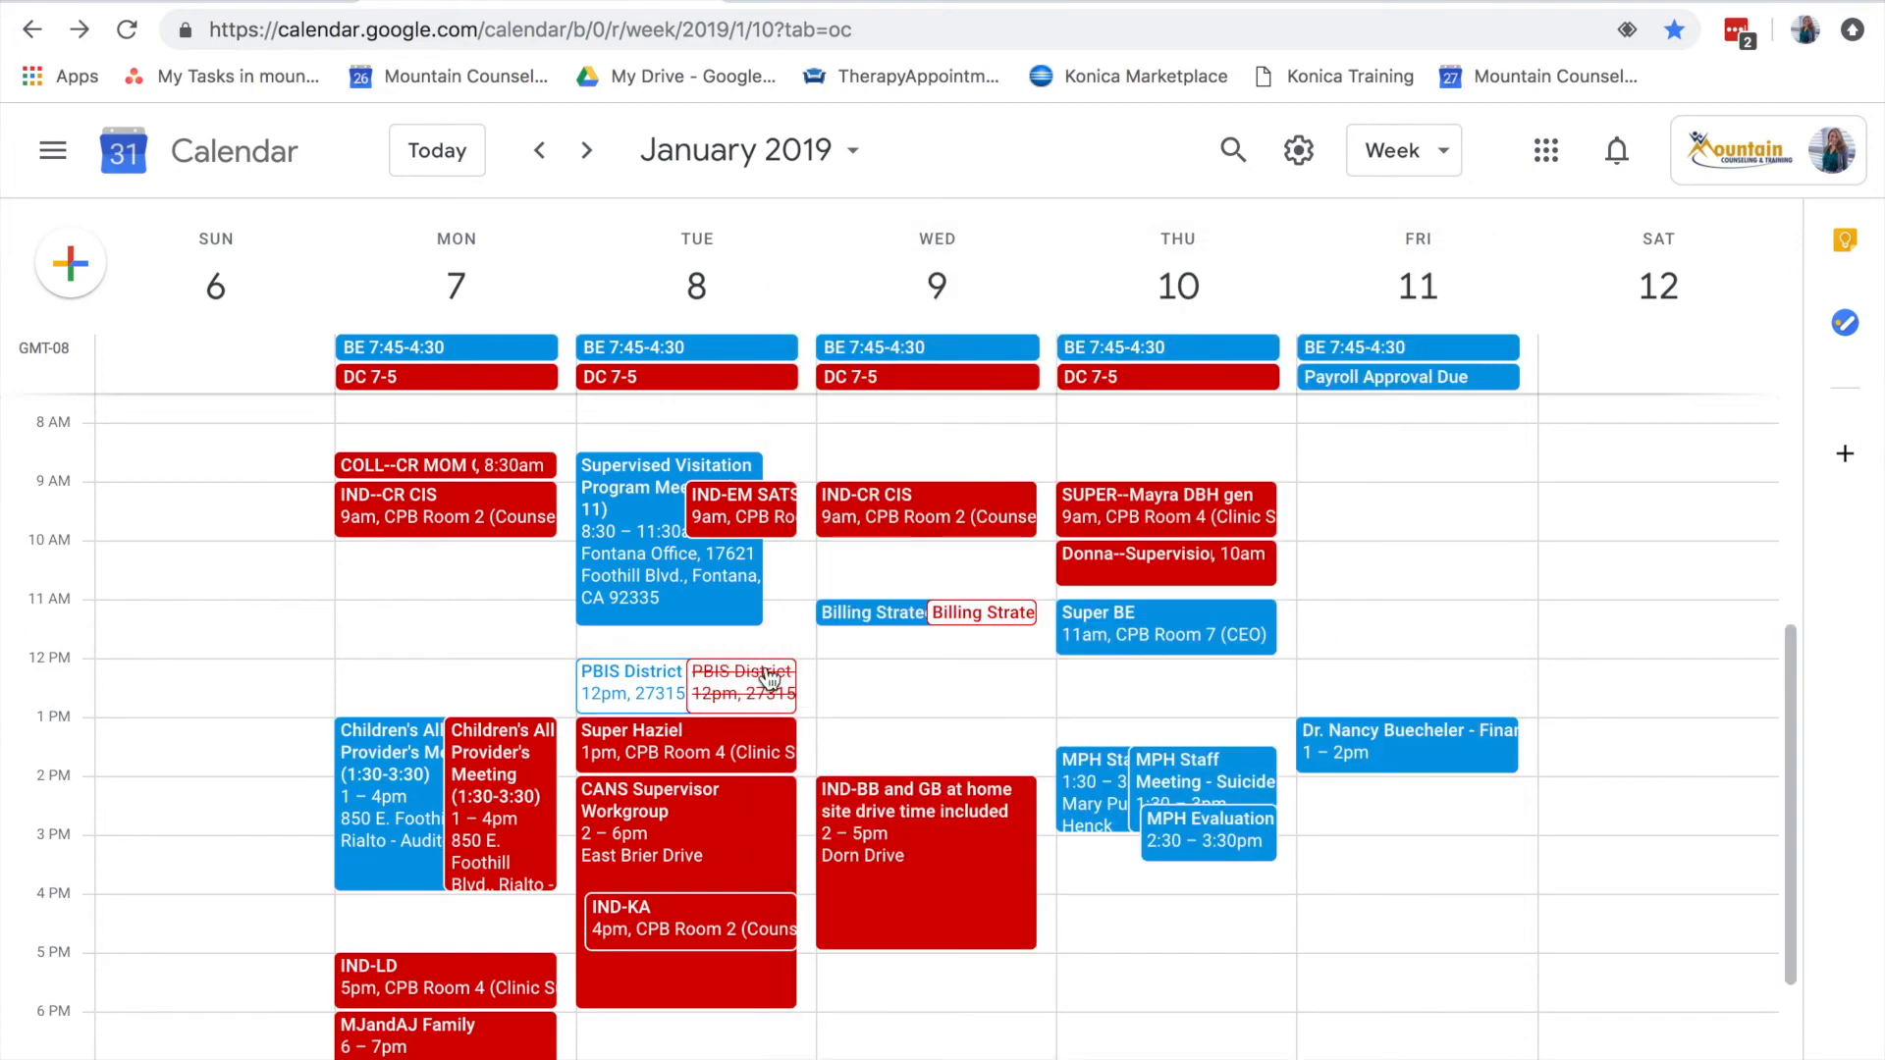
left_click(761, 703)
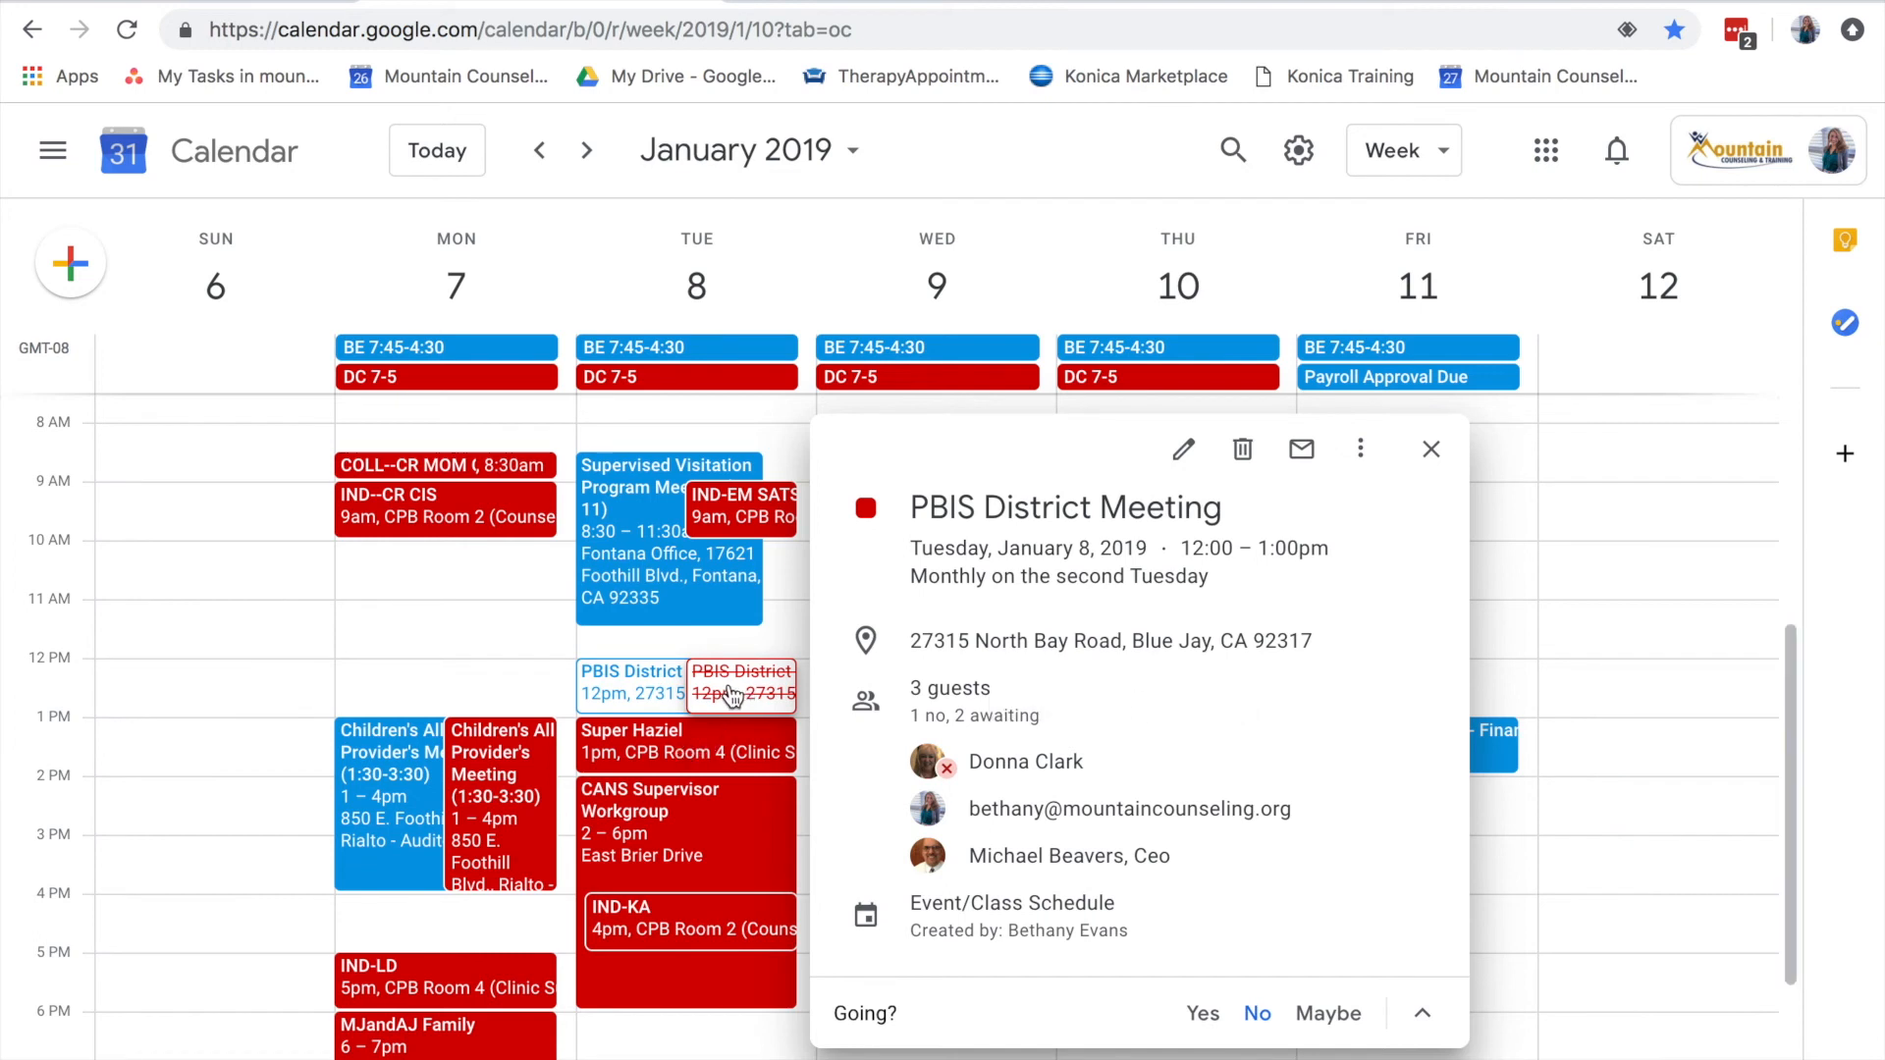
left_click(1431, 448)
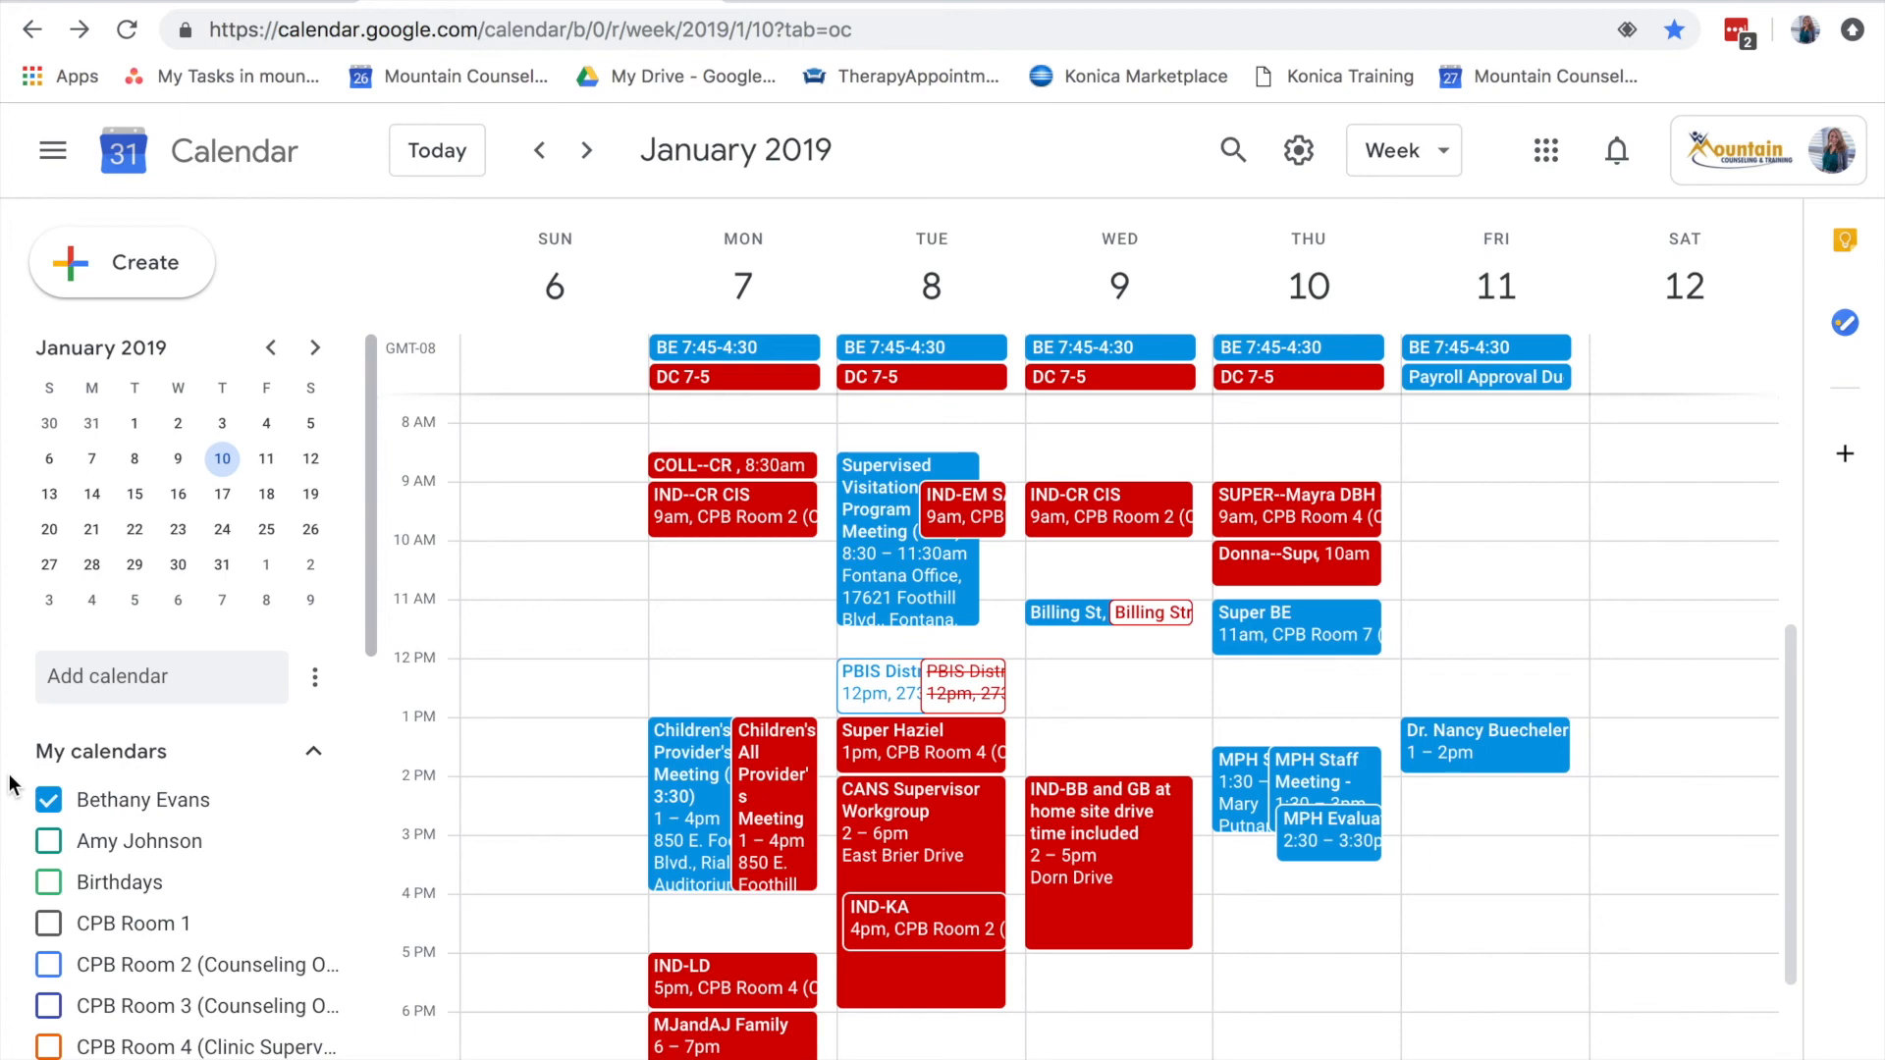
Search the calendars available to add for "room"
left_click(148, 682)
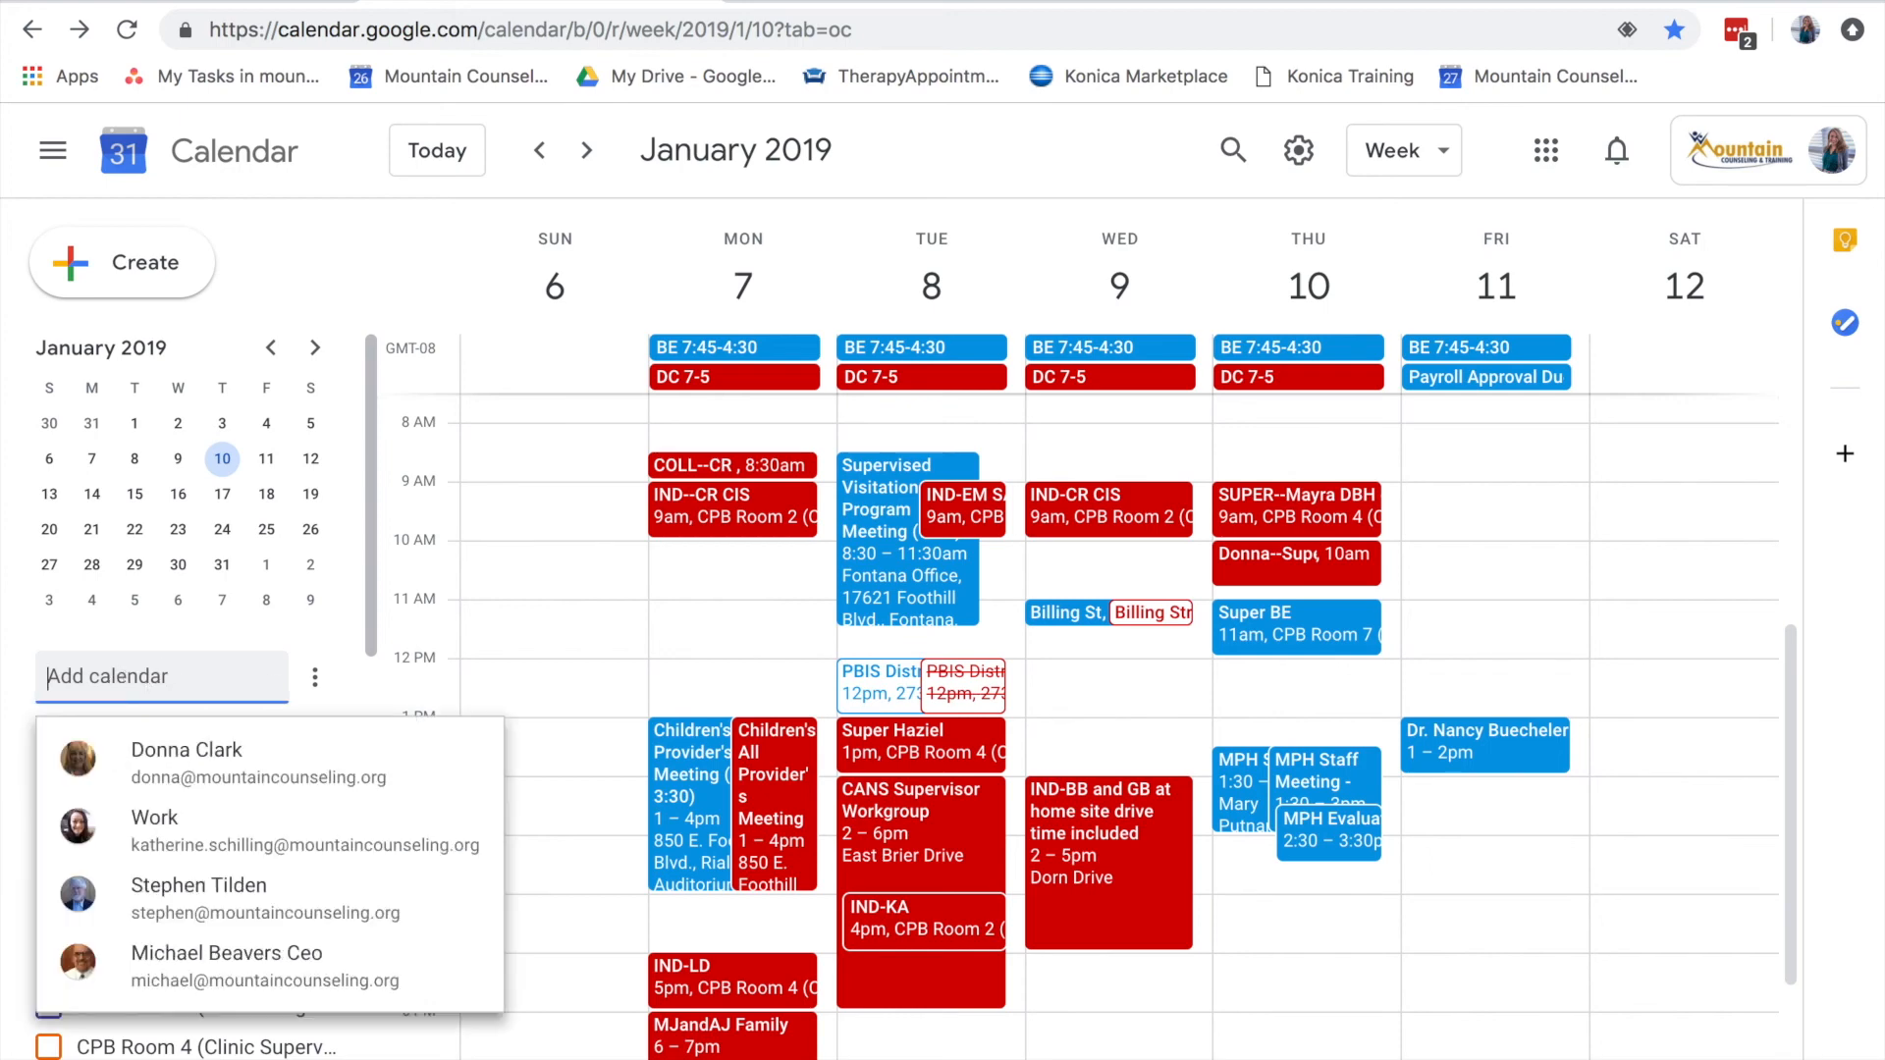
type("room")
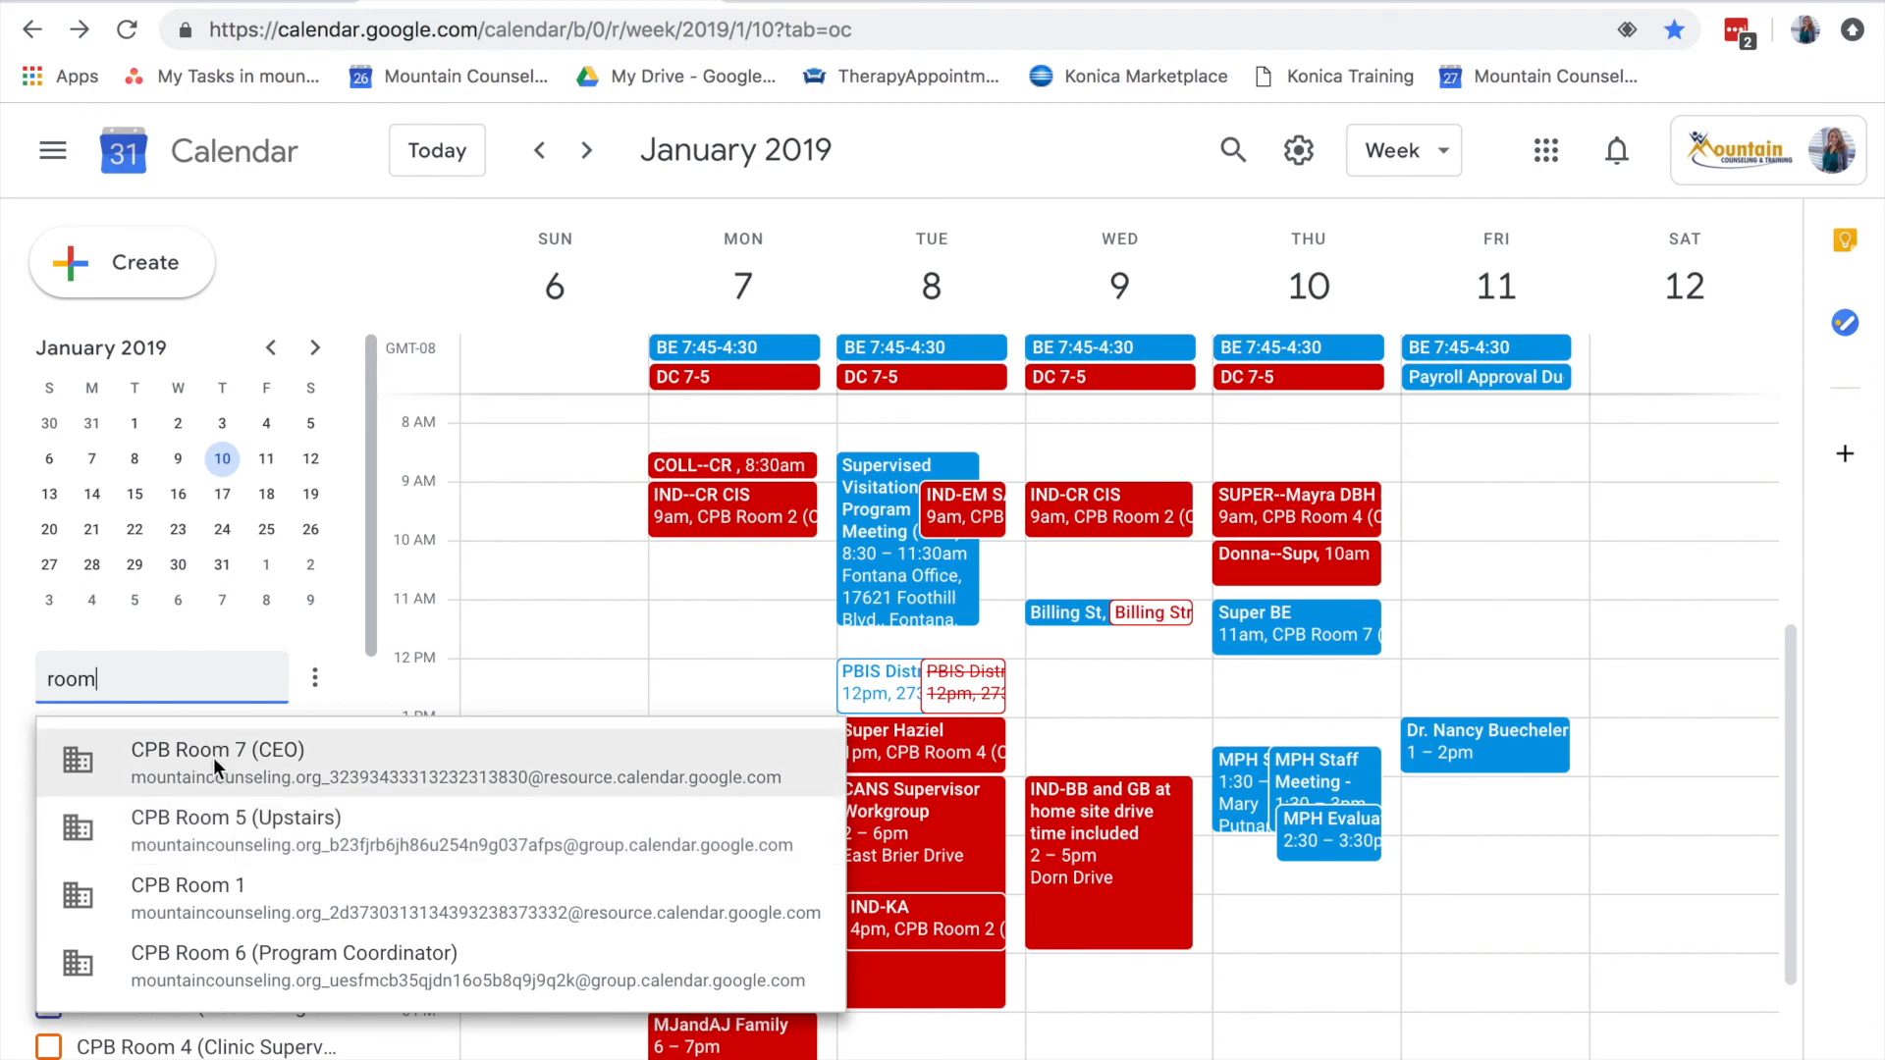
left_click(191, 862)
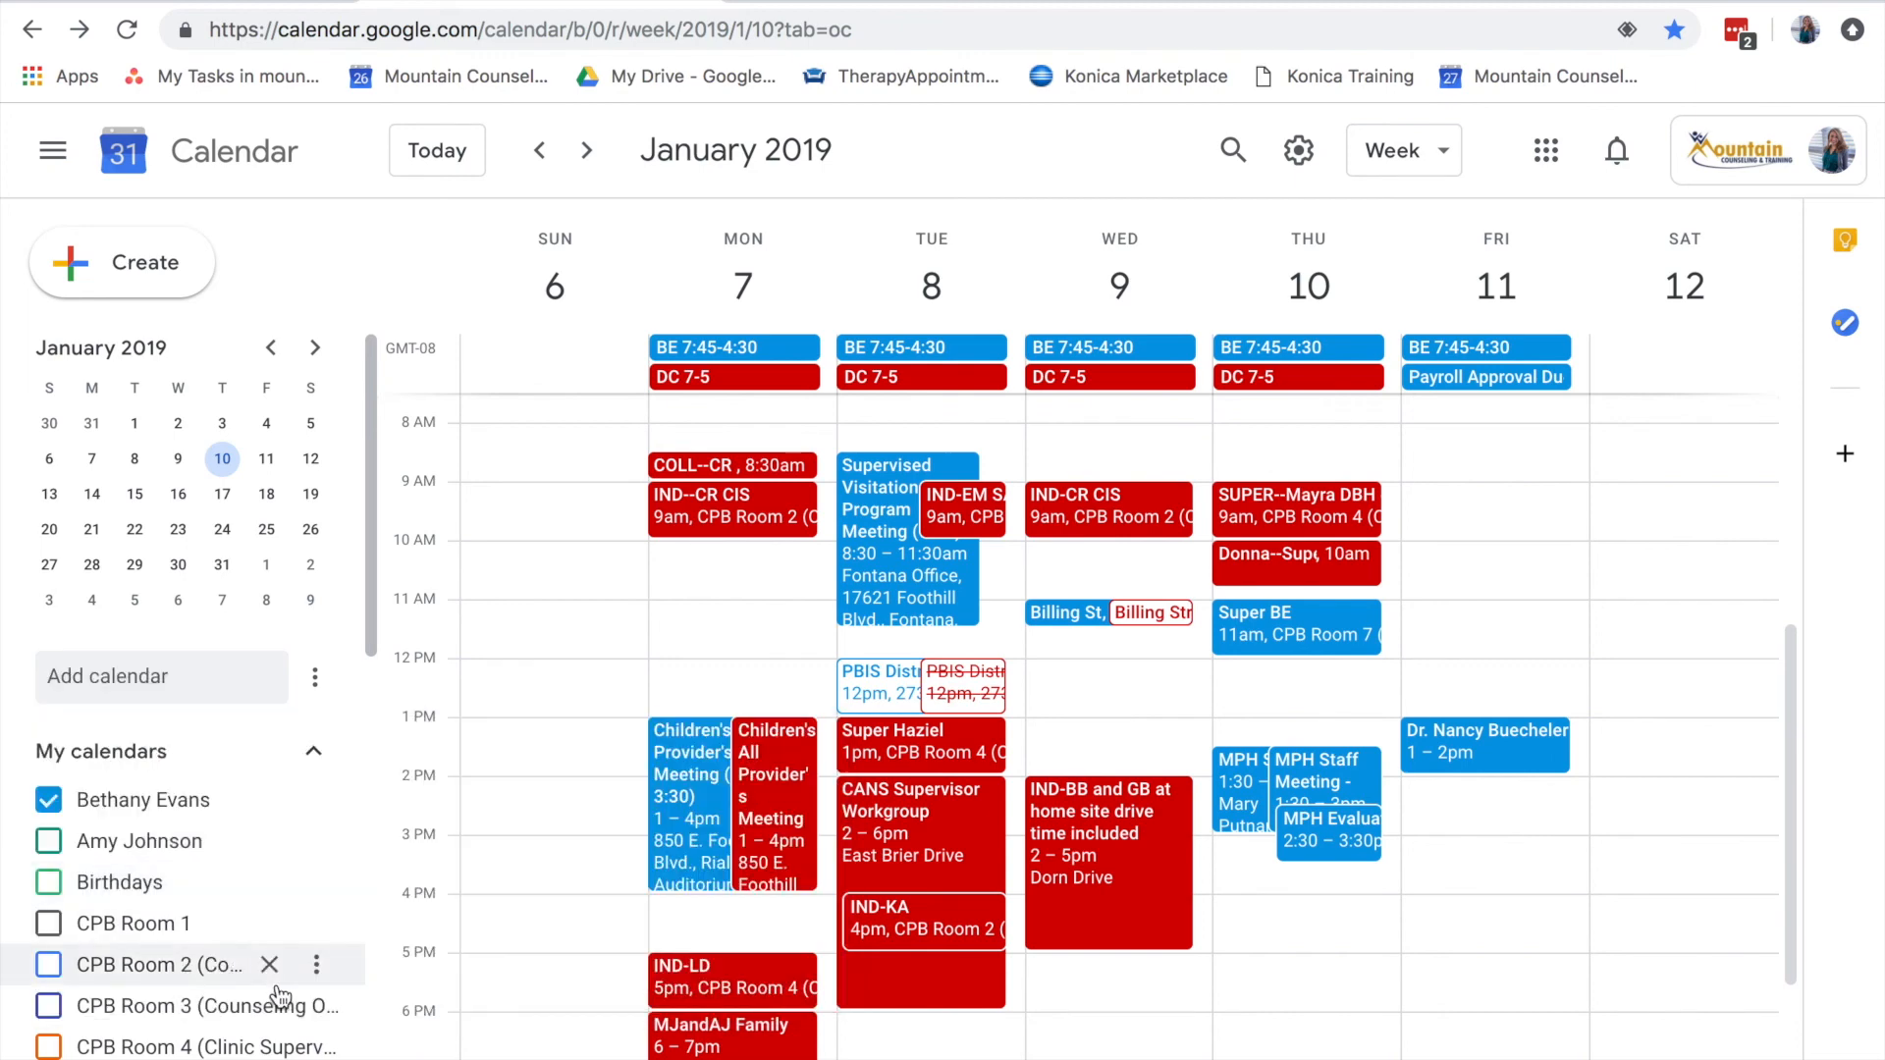
Show the CPB Room 2 (Counseling Office) calendar in the week view
scroll(211, 984, "down", 2)
scroll(211, 985, "down", 2)
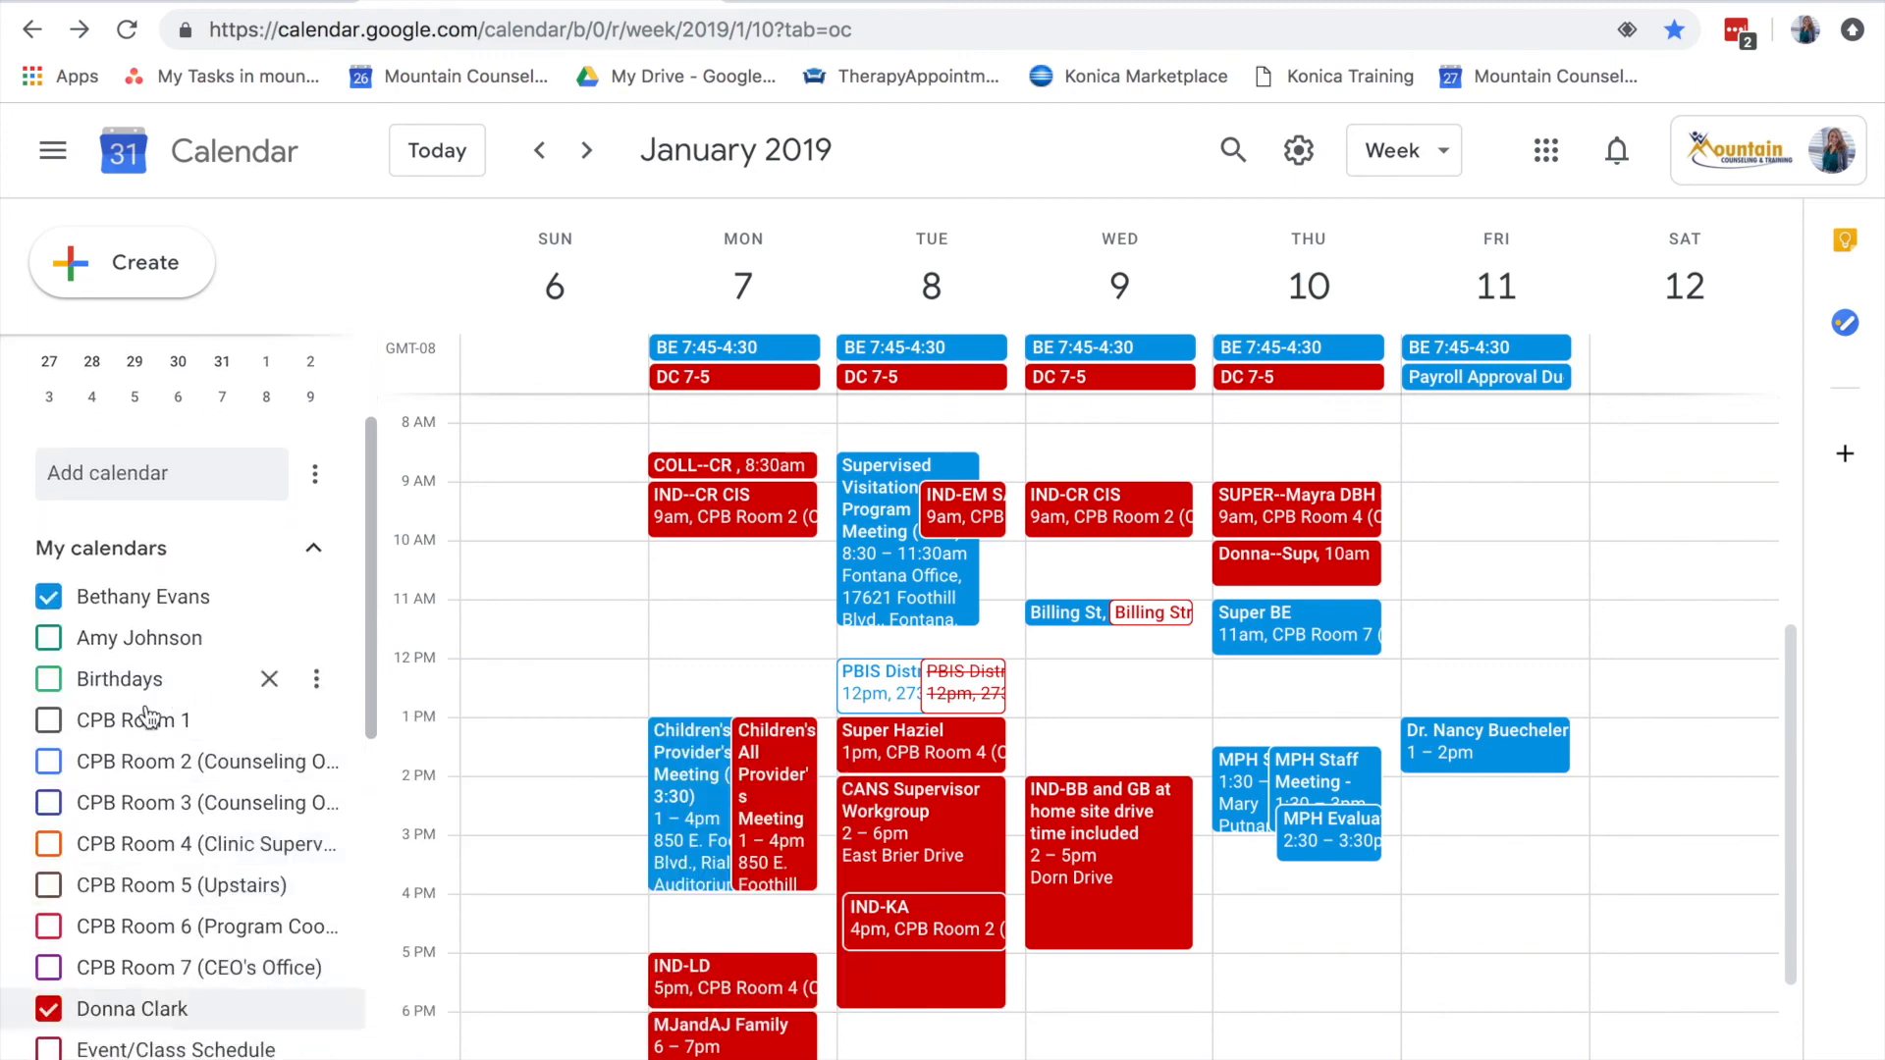
left_click(48, 763)
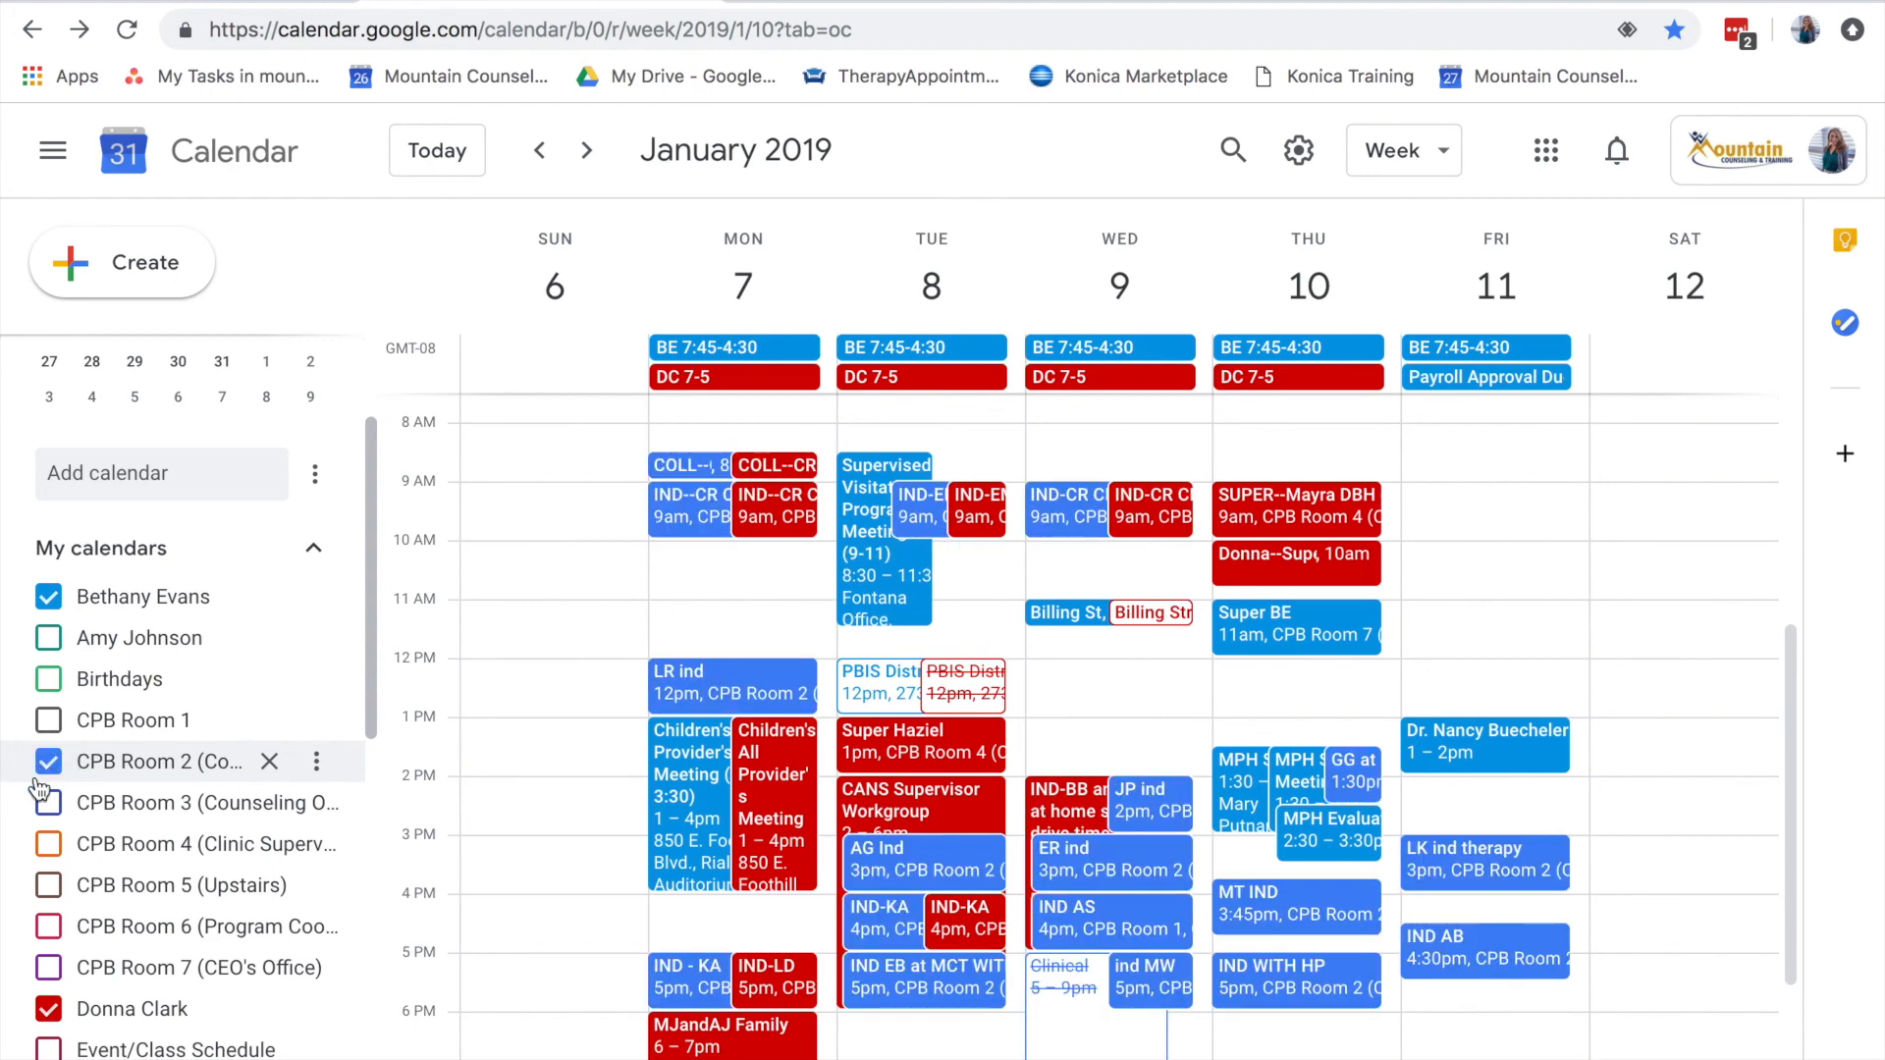
Start a new event on Friday, January 11 from 9:00am to 10:00am and book CPB Room 2 (Counseling Office) for it
left_click(1455, 503)
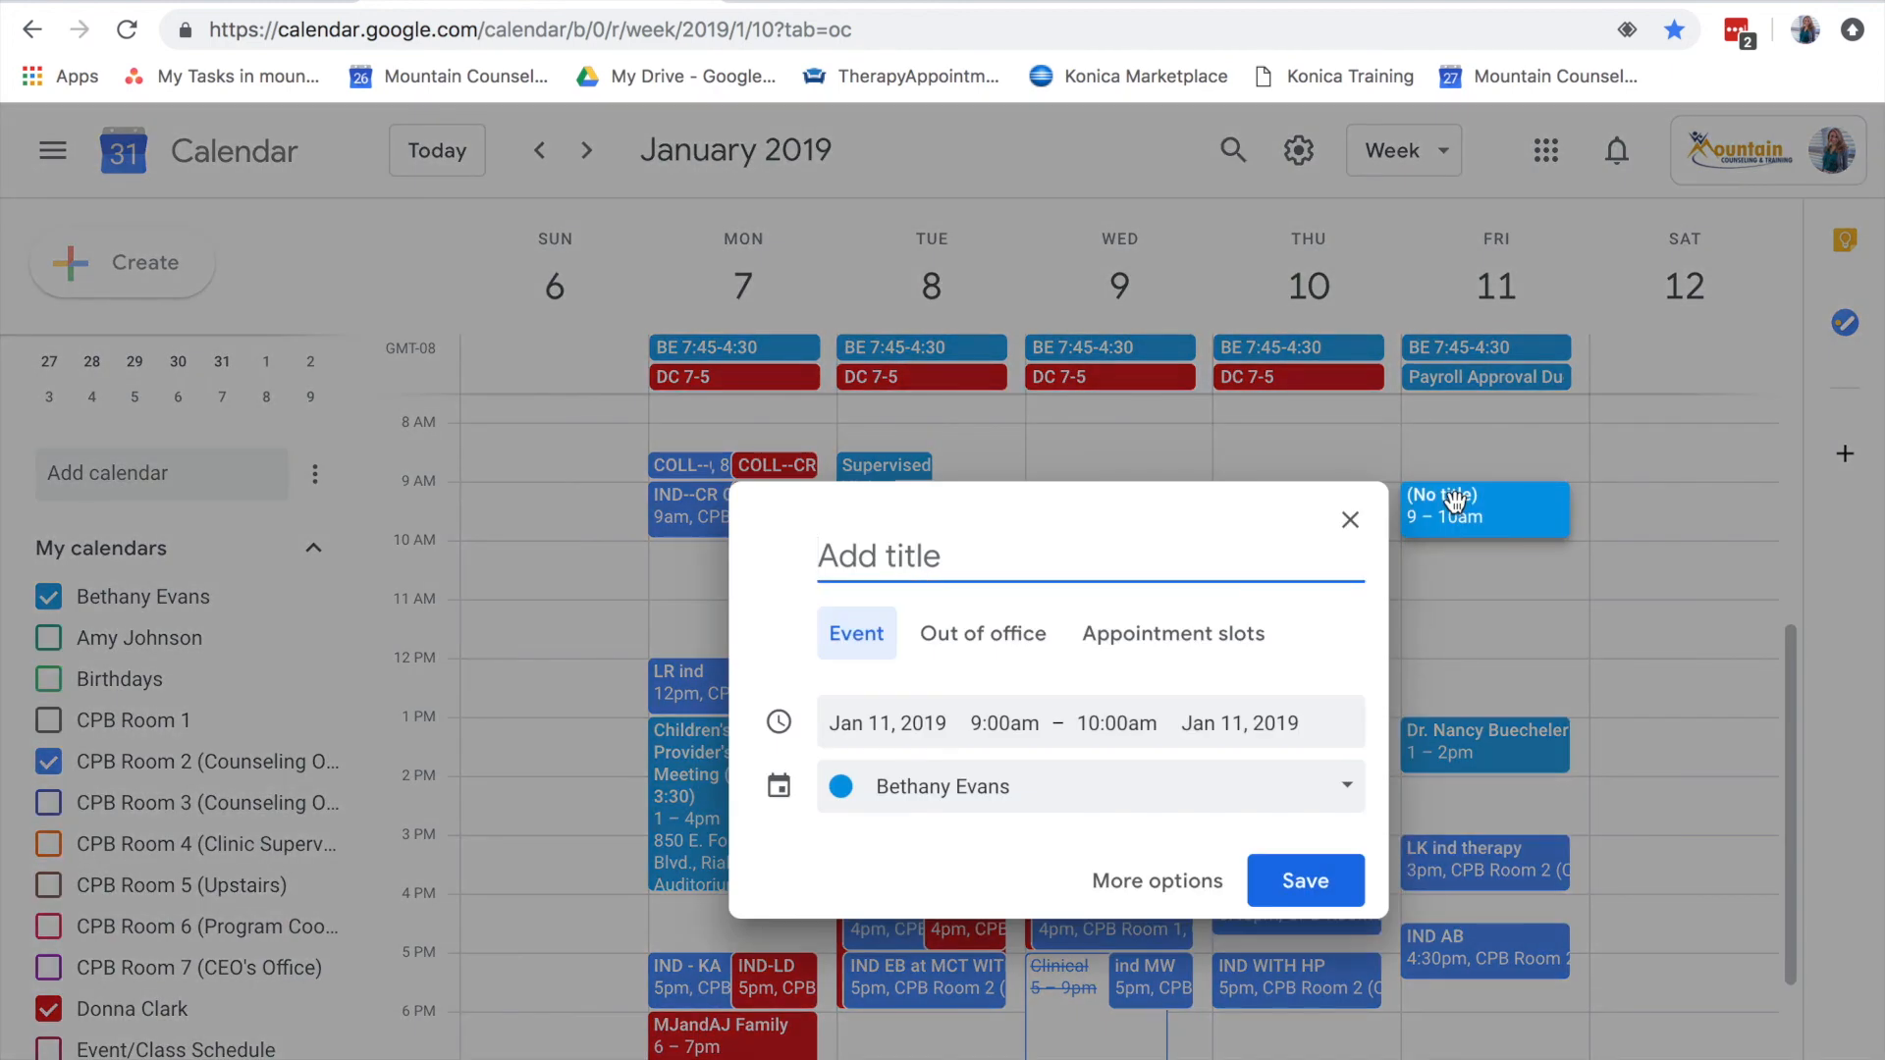
left_click(1159, 882)
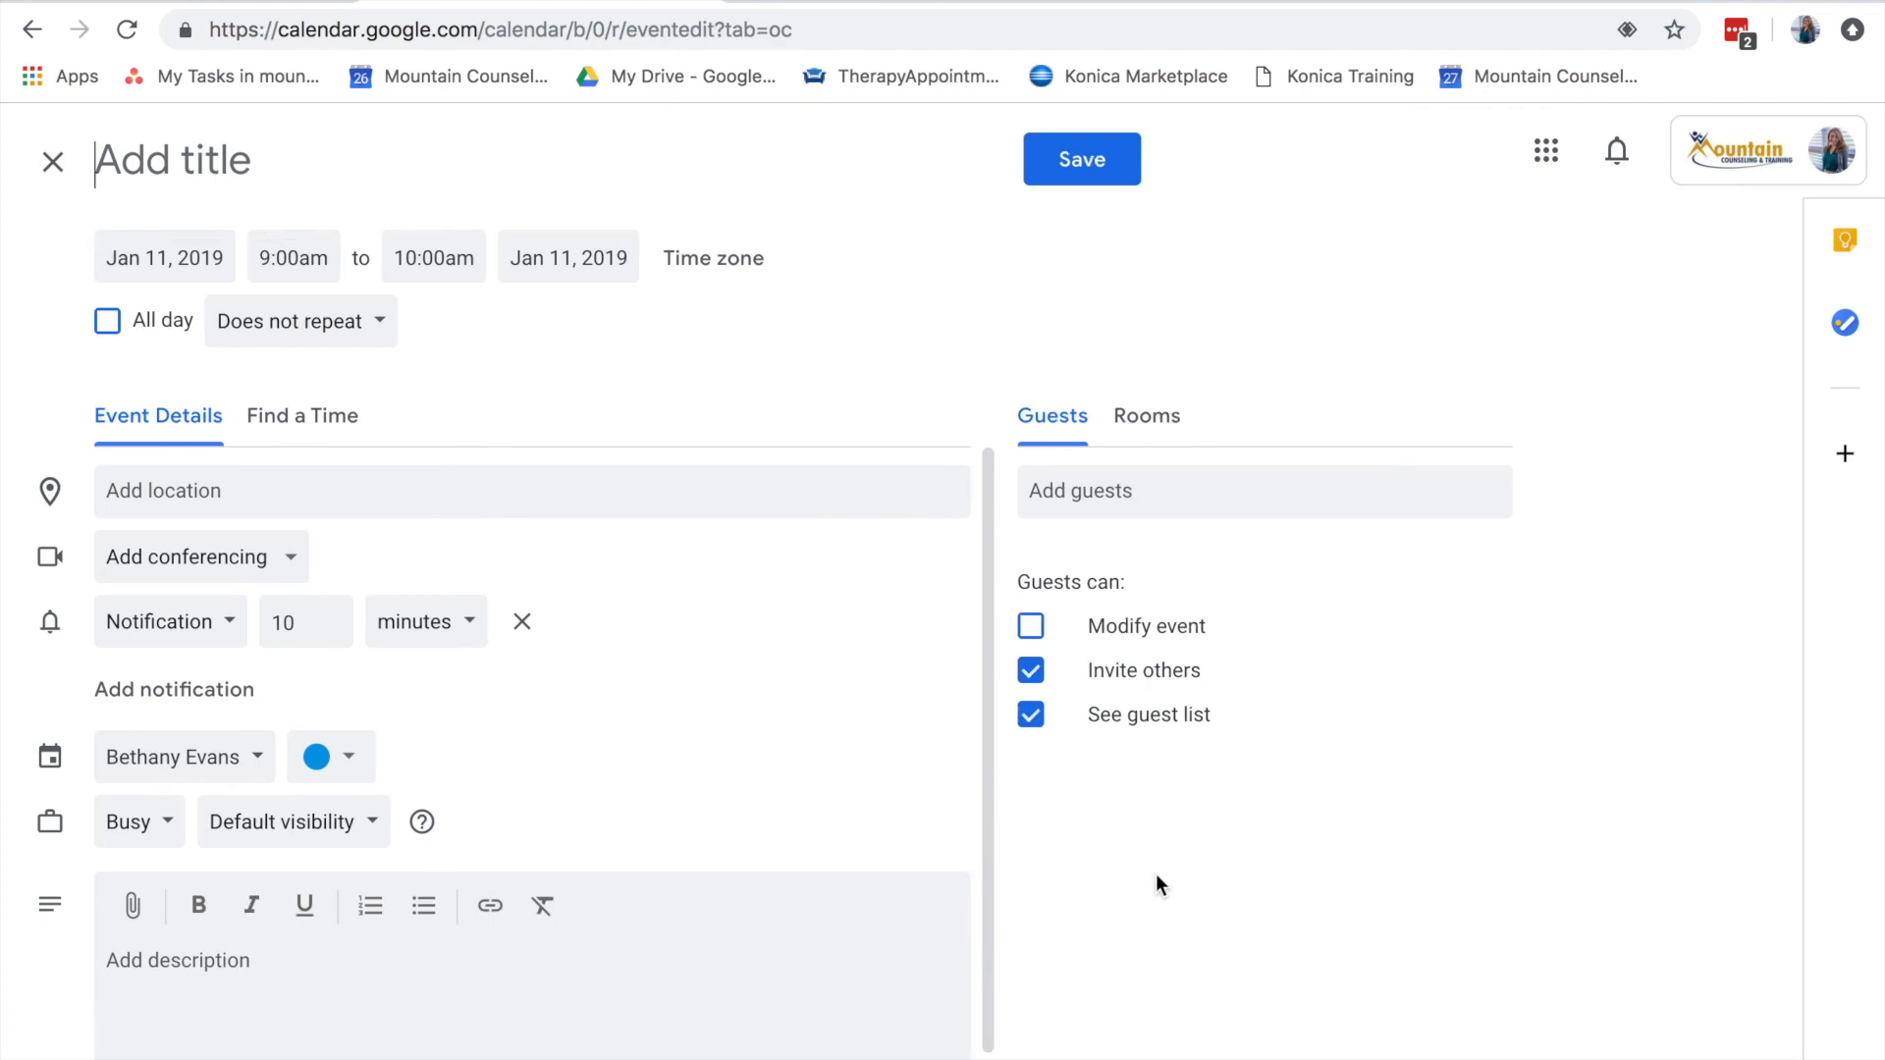
left_click(1161, 422)
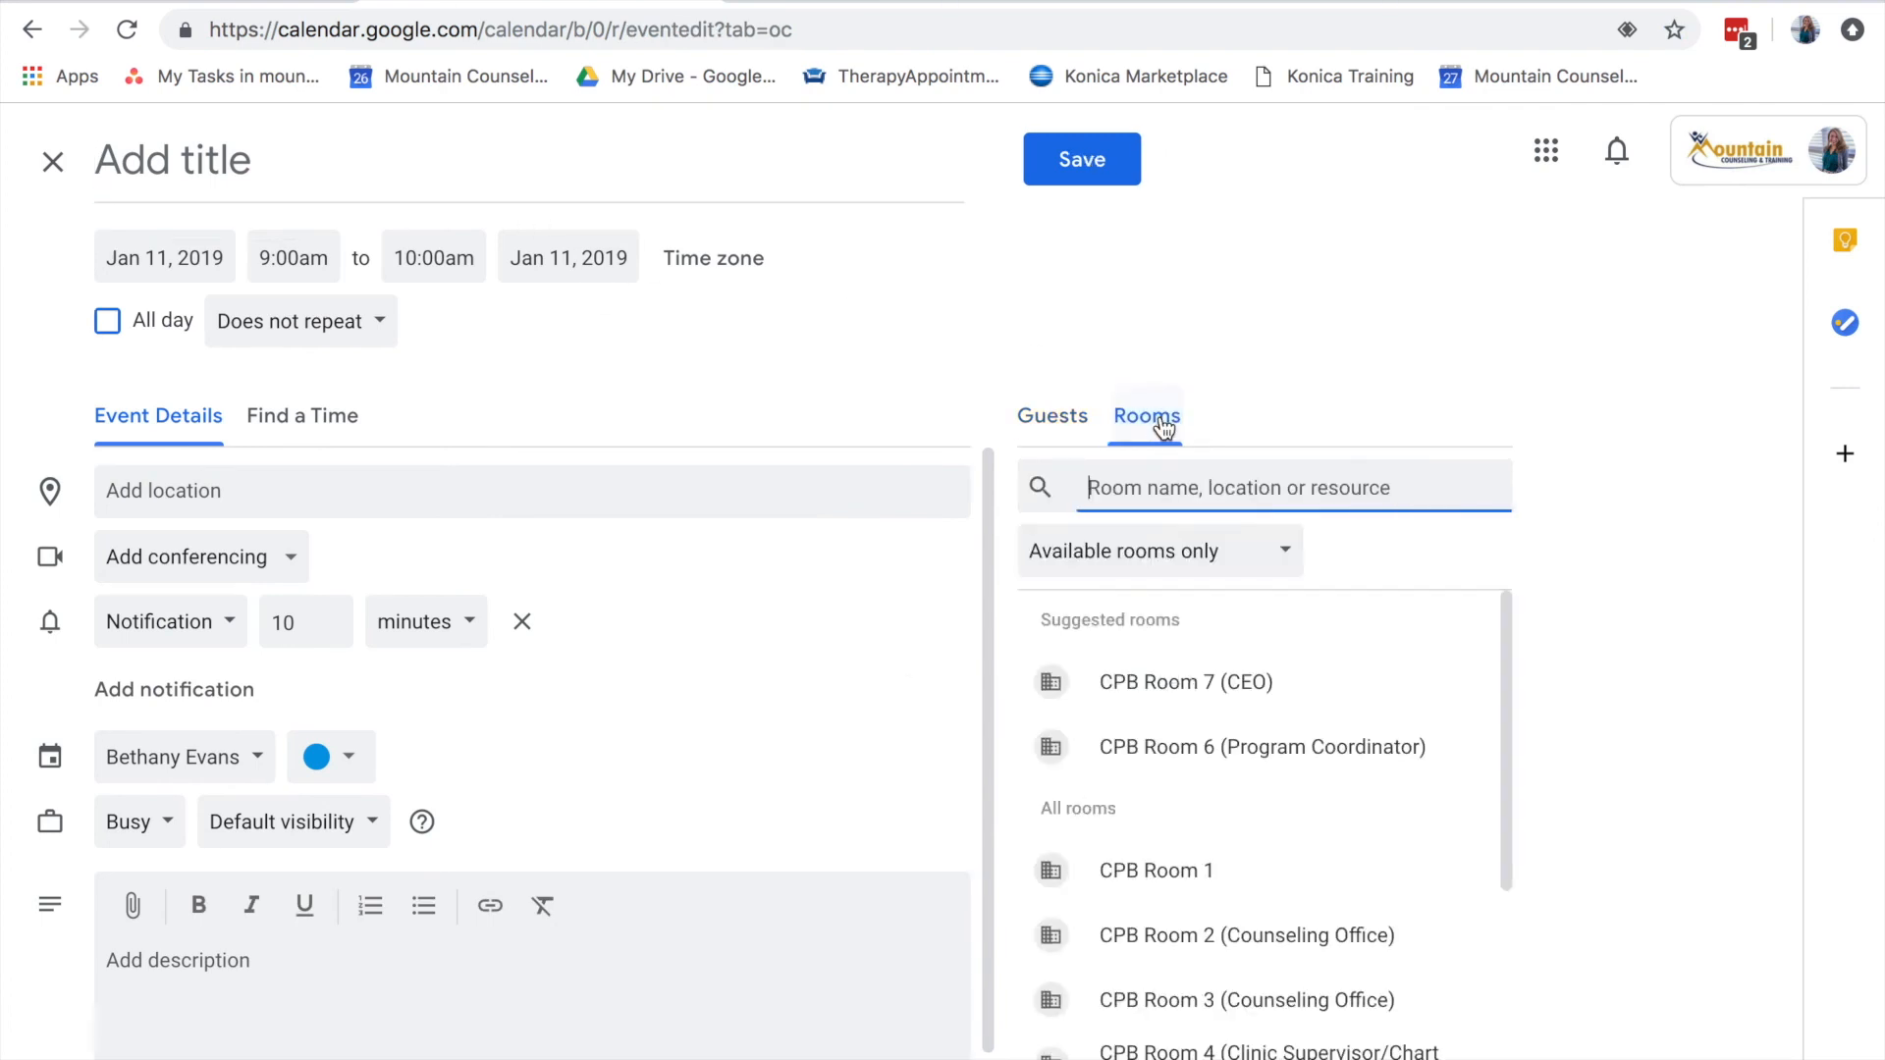
left_click(1214, 935)
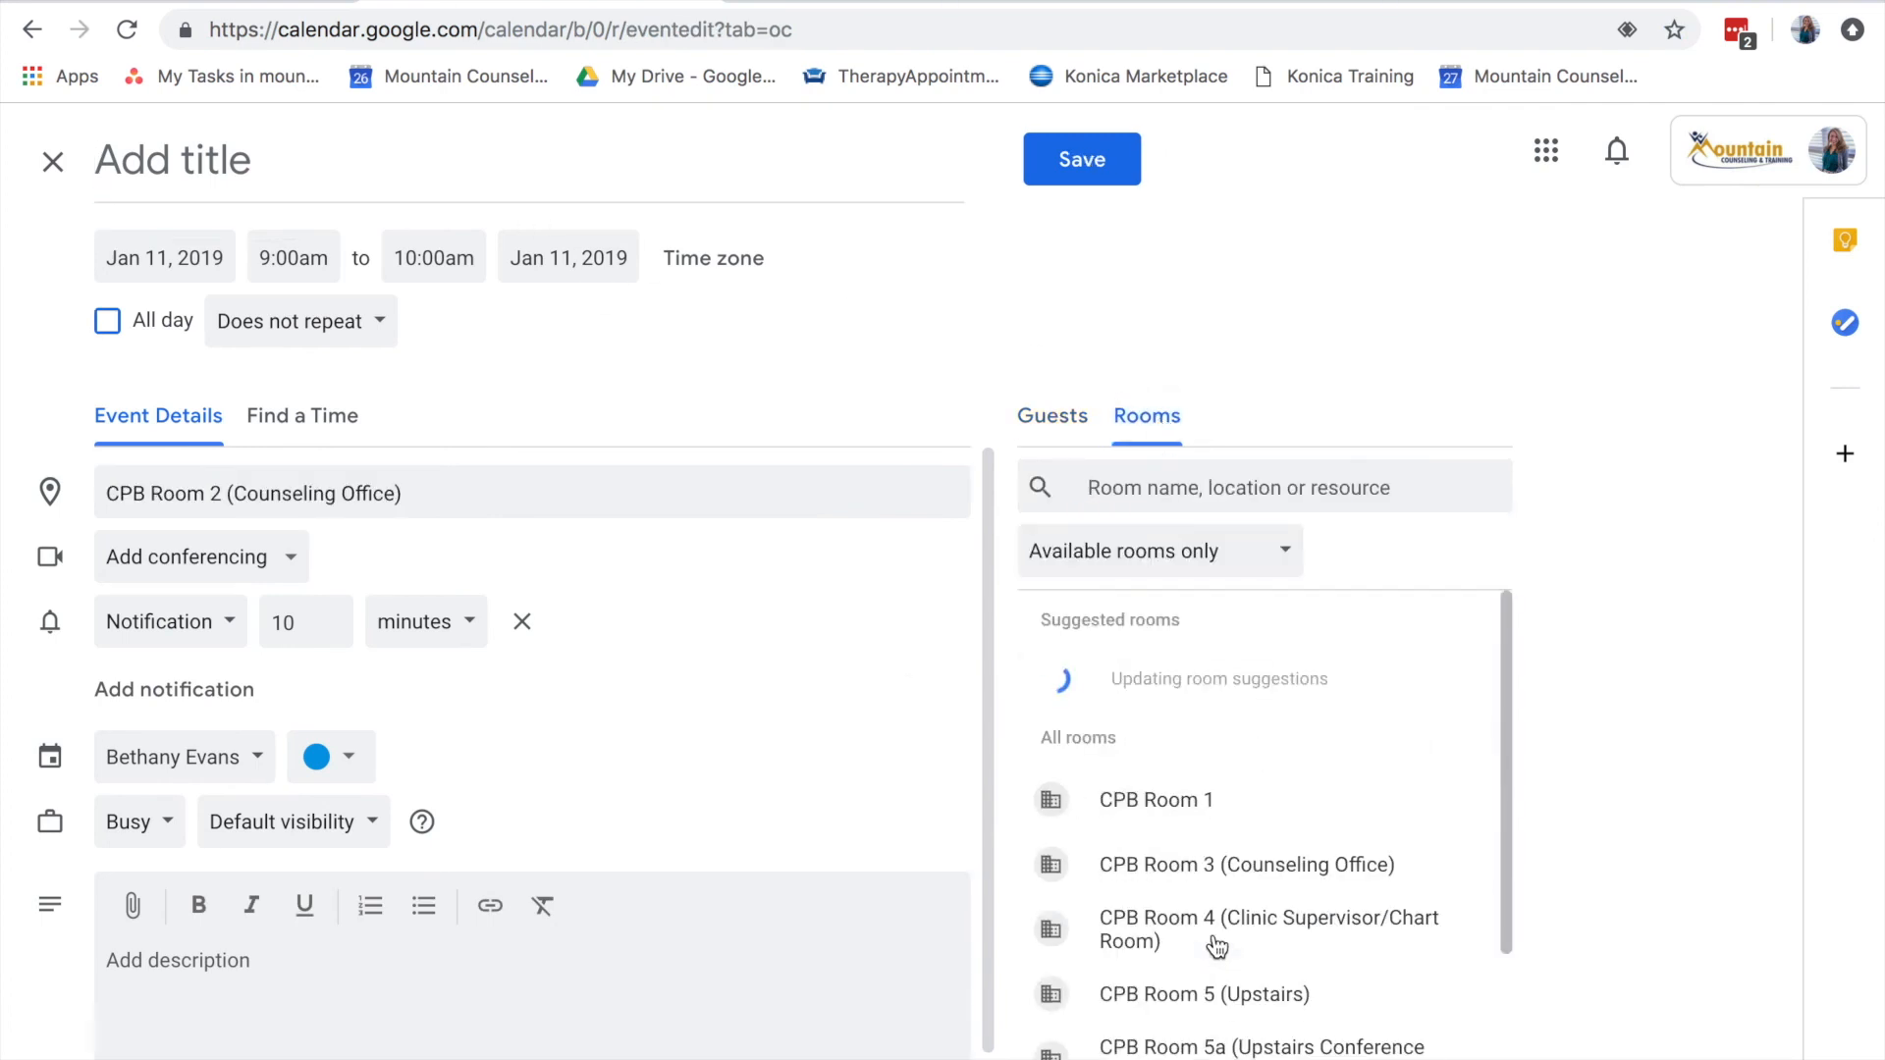
Title the event "Reserved Work Space" and save it
left_click(309, 157)
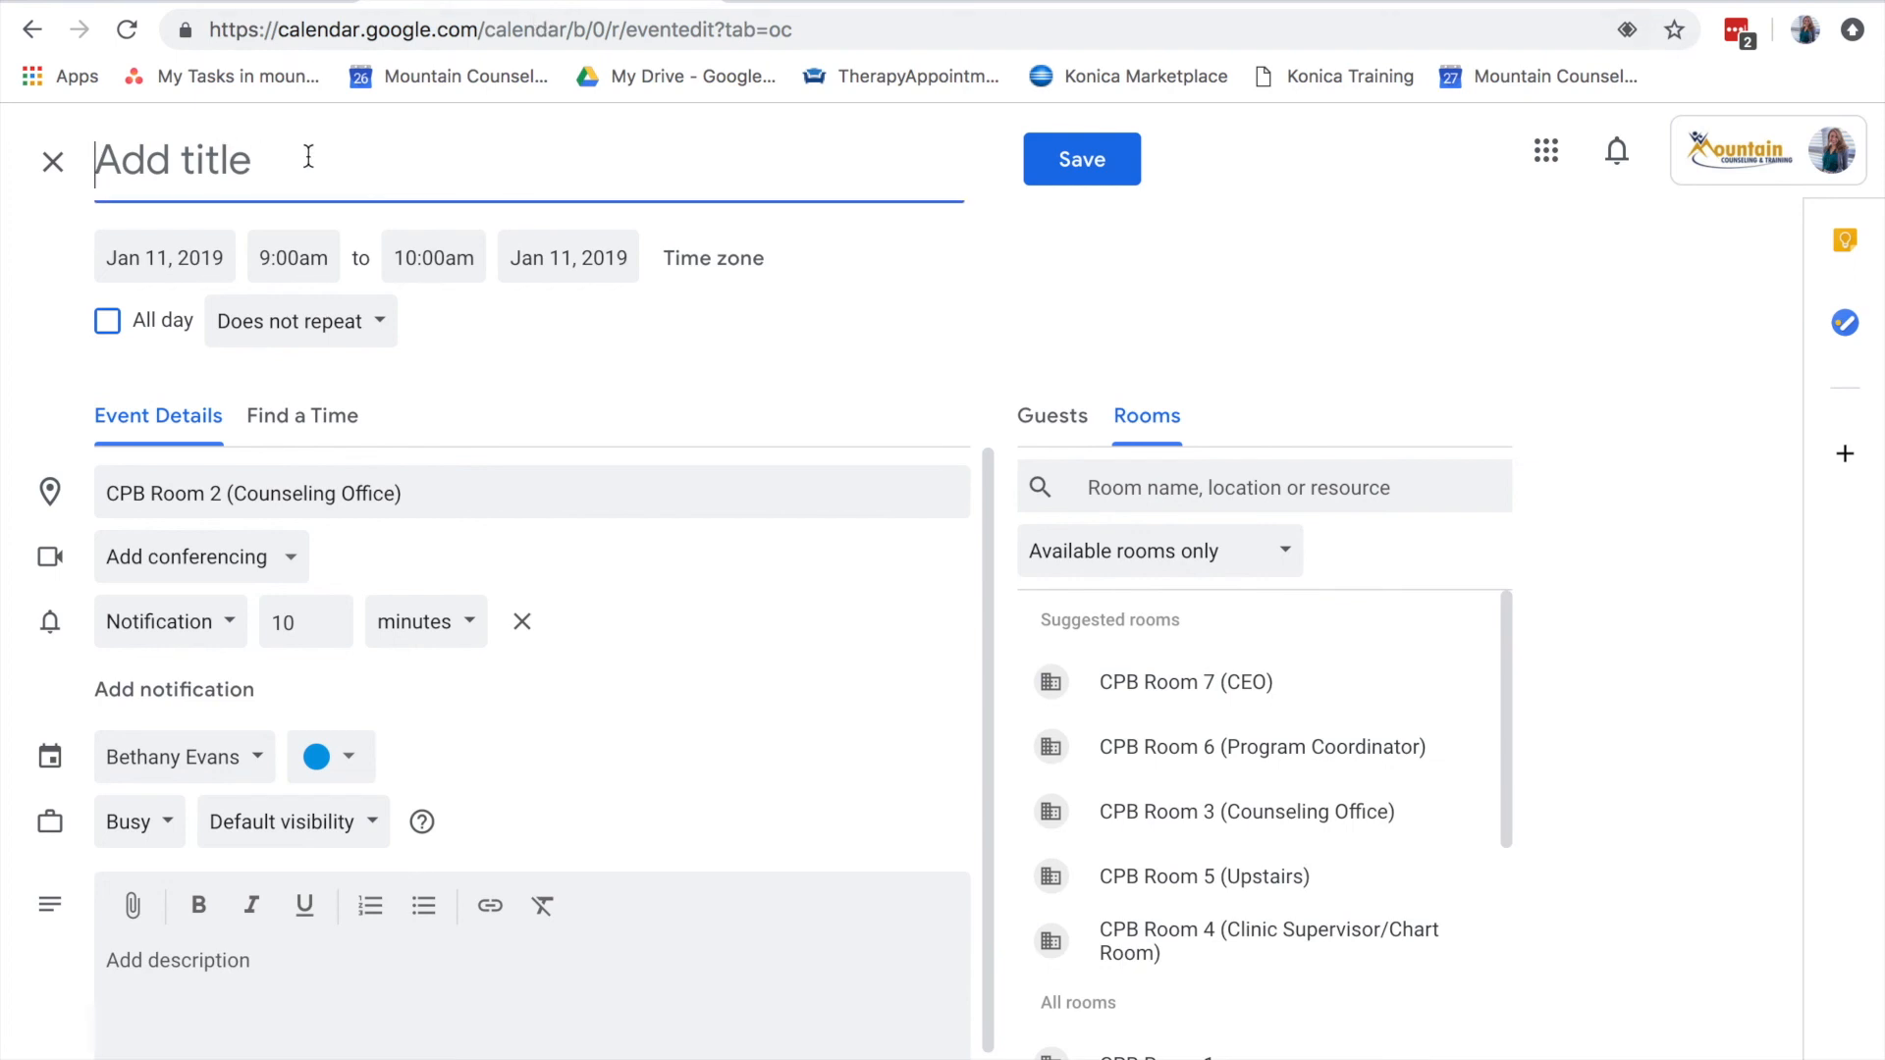
type("Reserve")
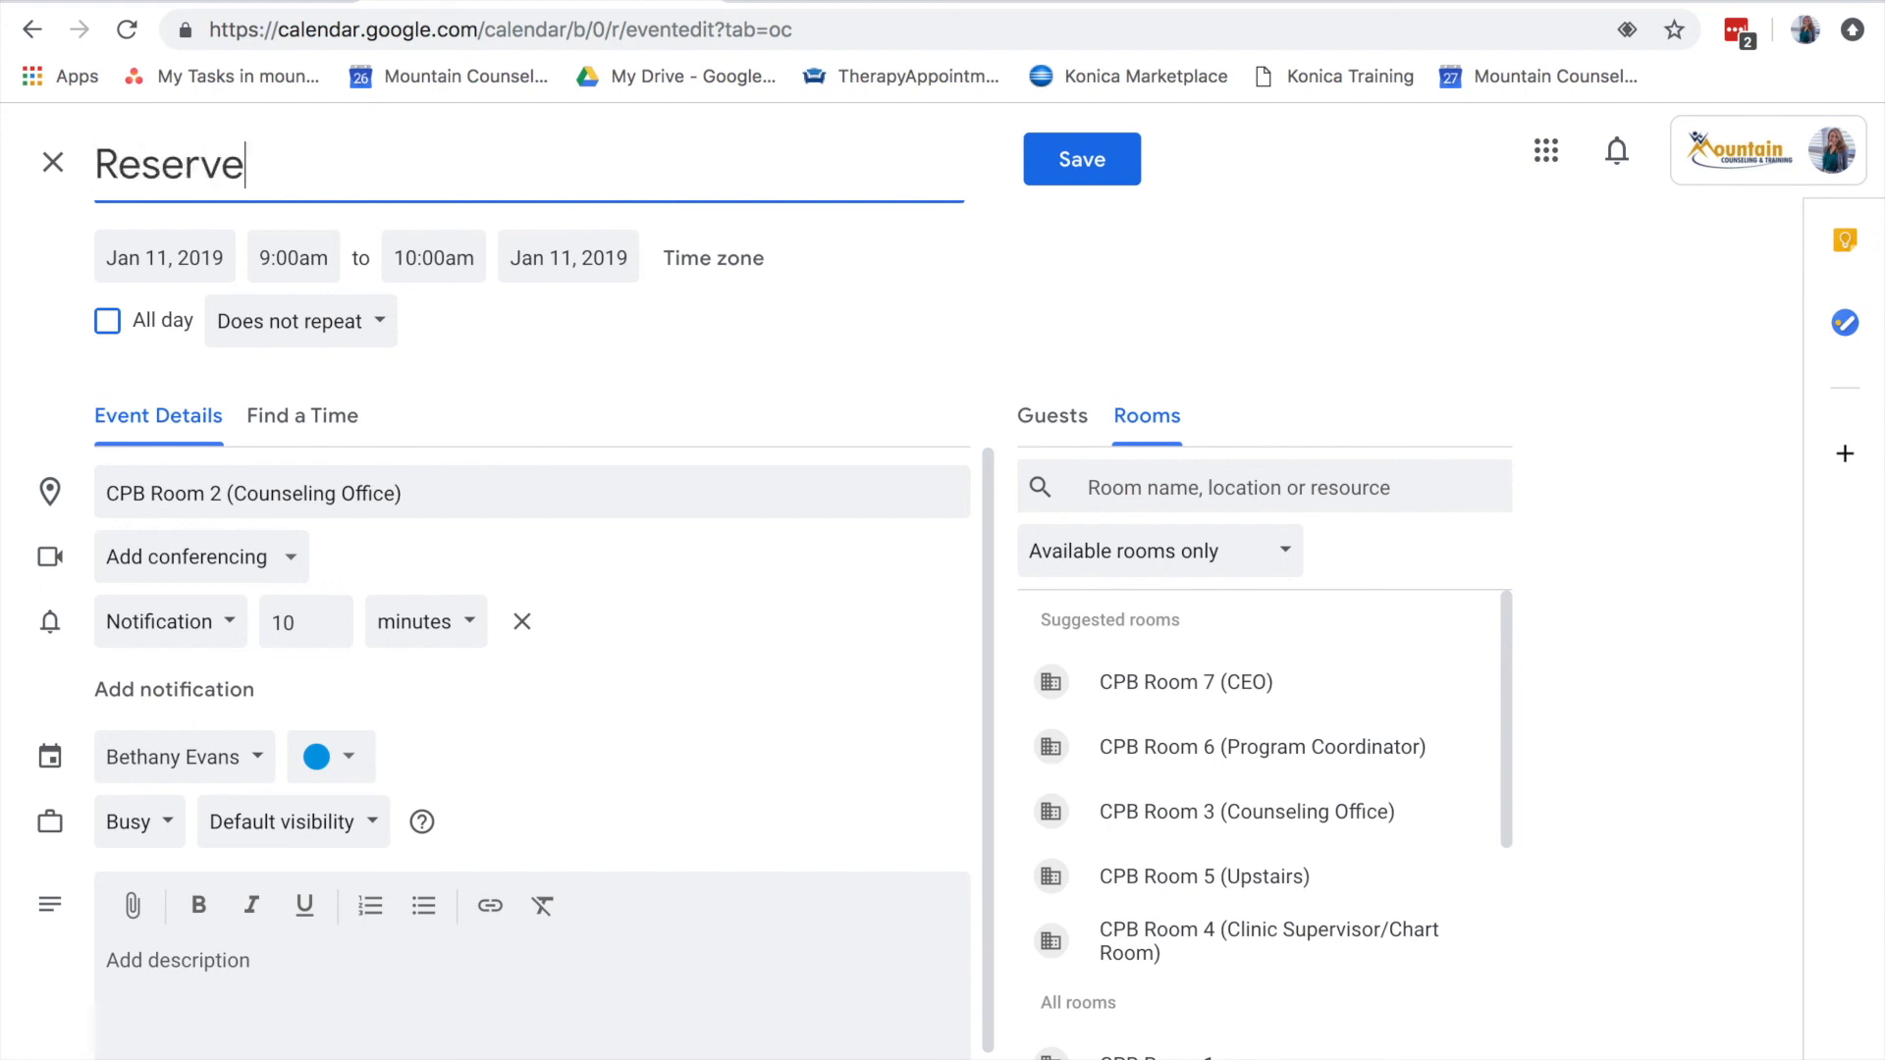
type("d Work Space")
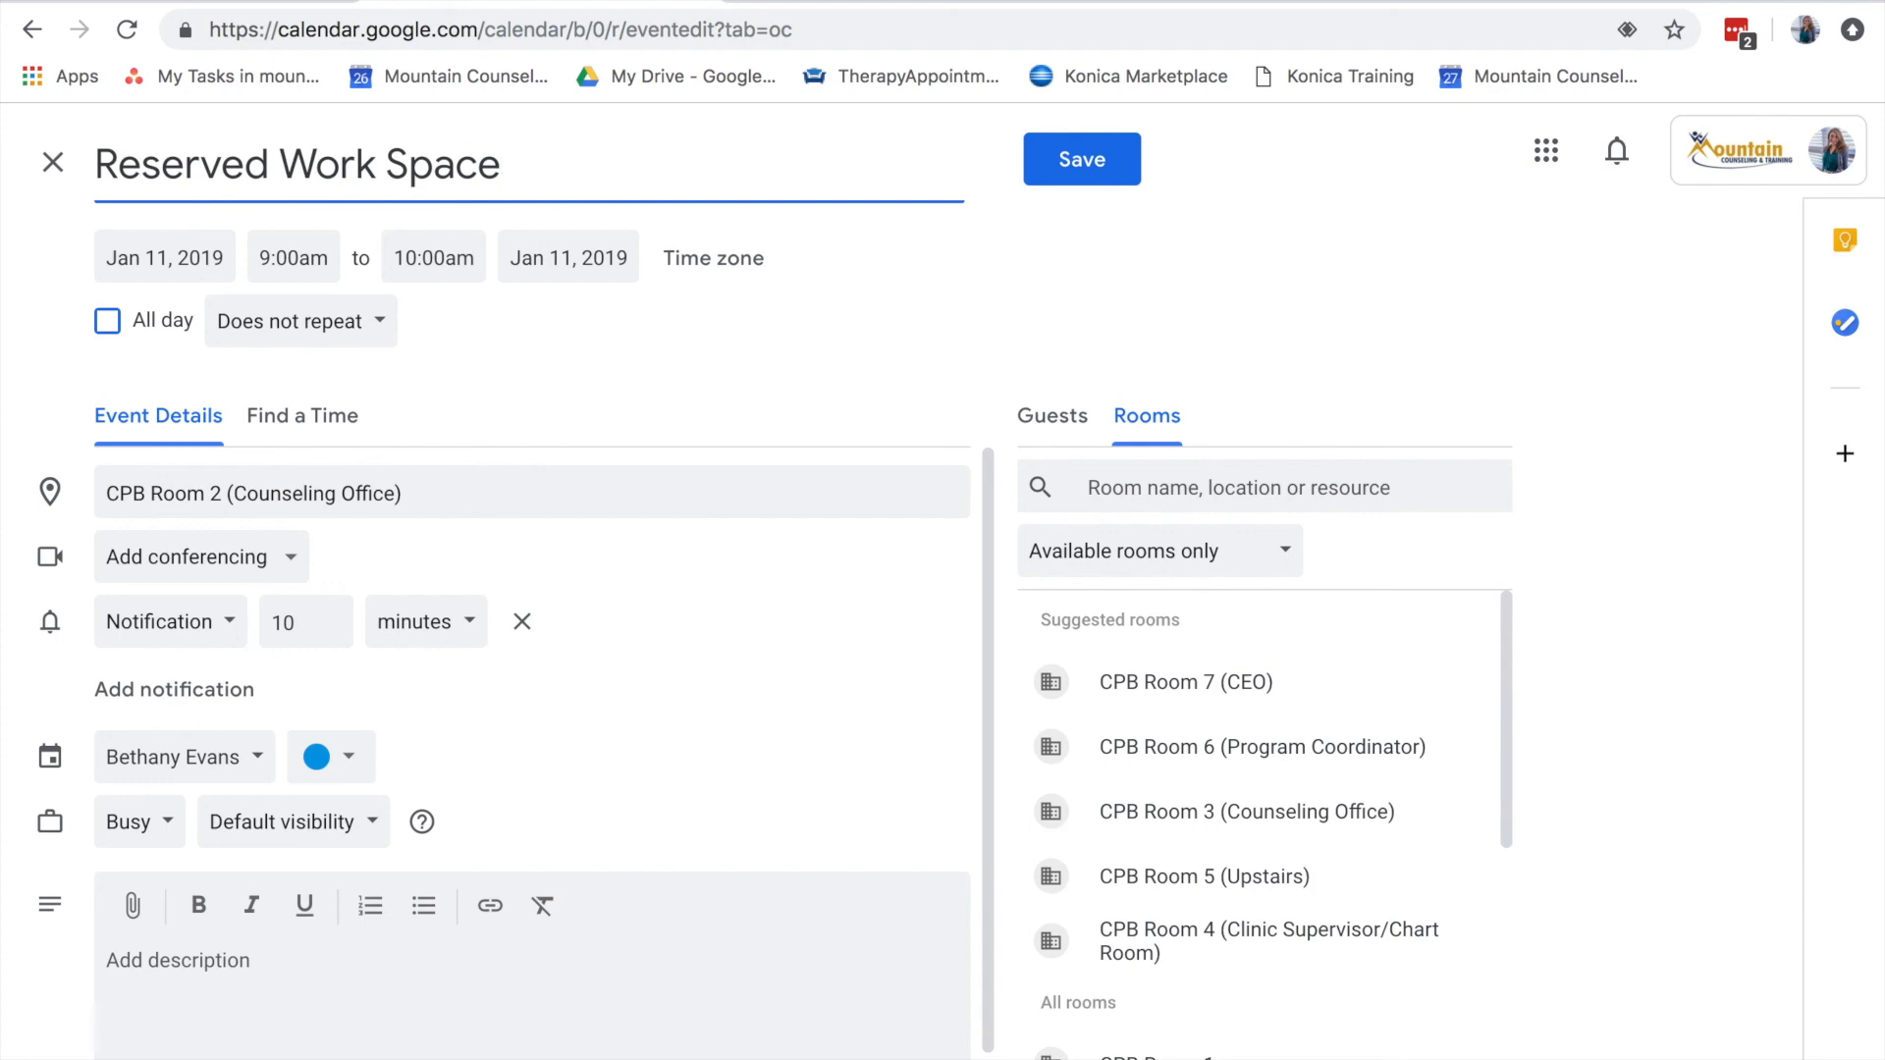
left_click(1086, 160)
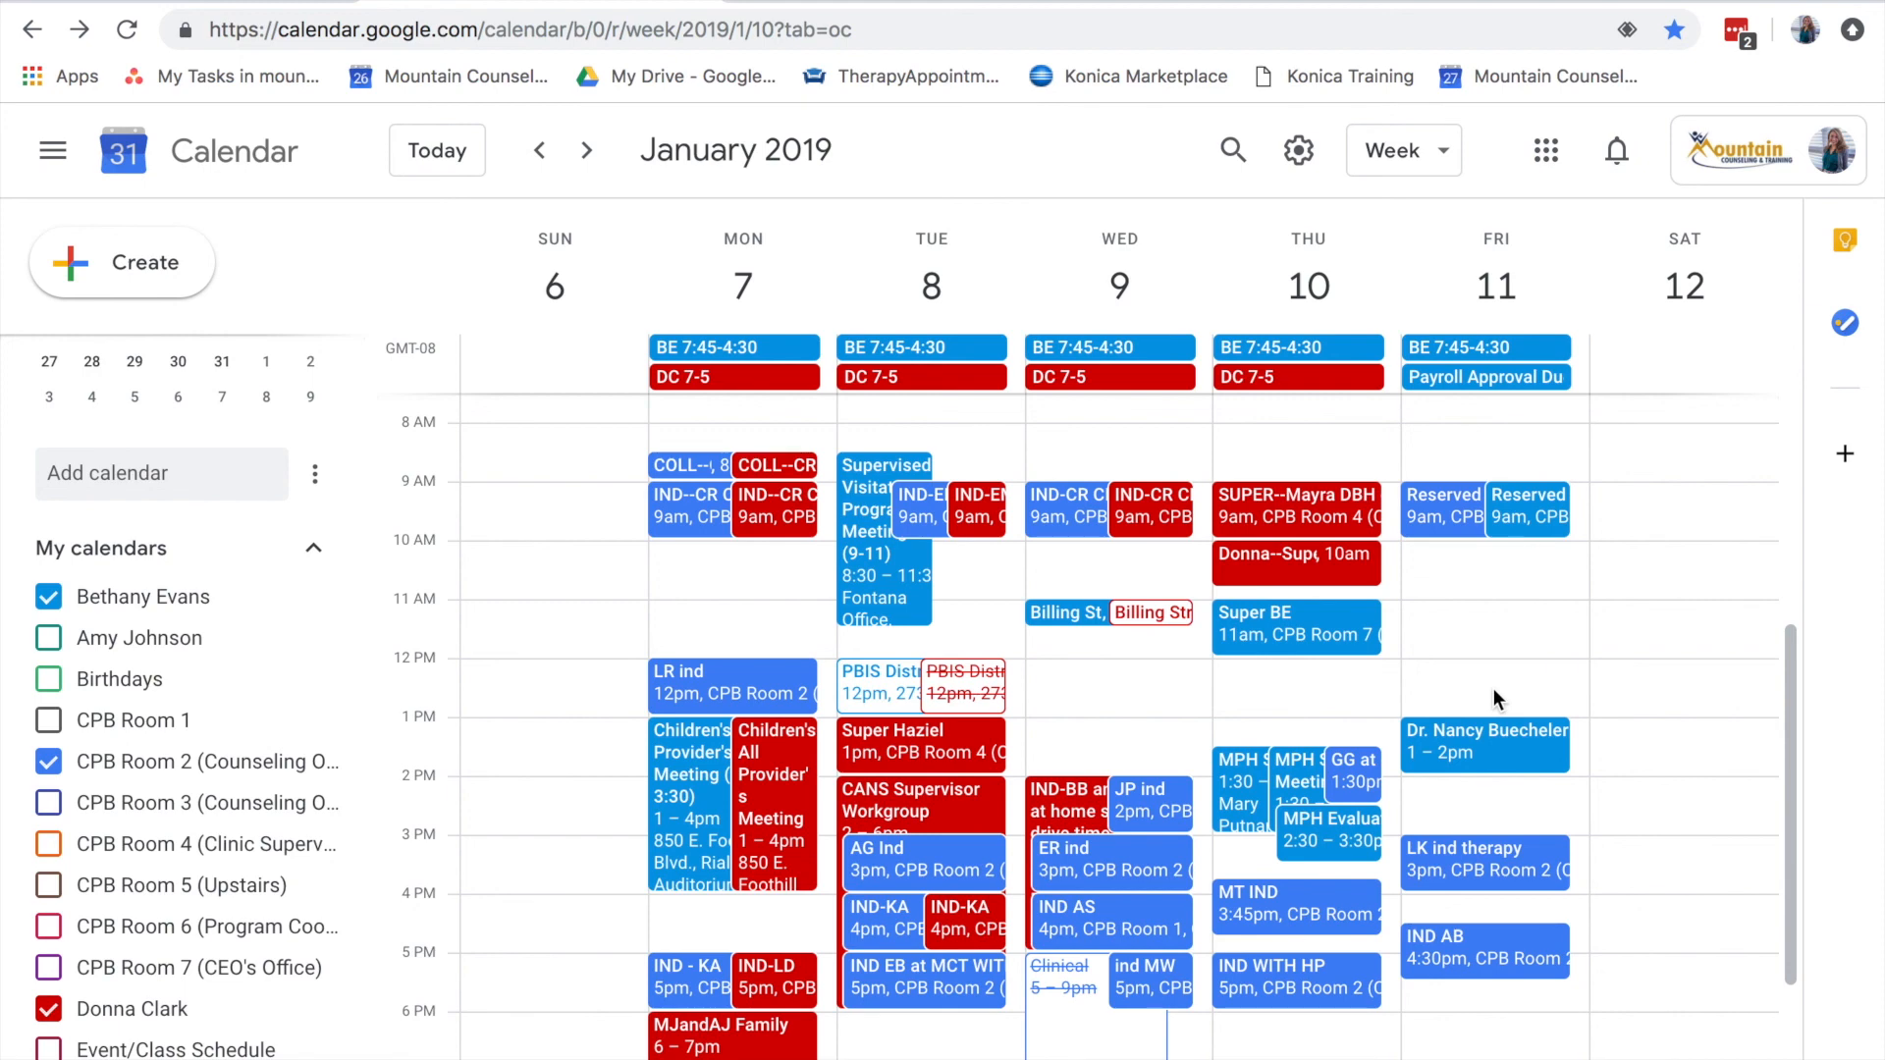
scroll(118, 844, "down", 2)
scroll(118, 864, "down", 2)
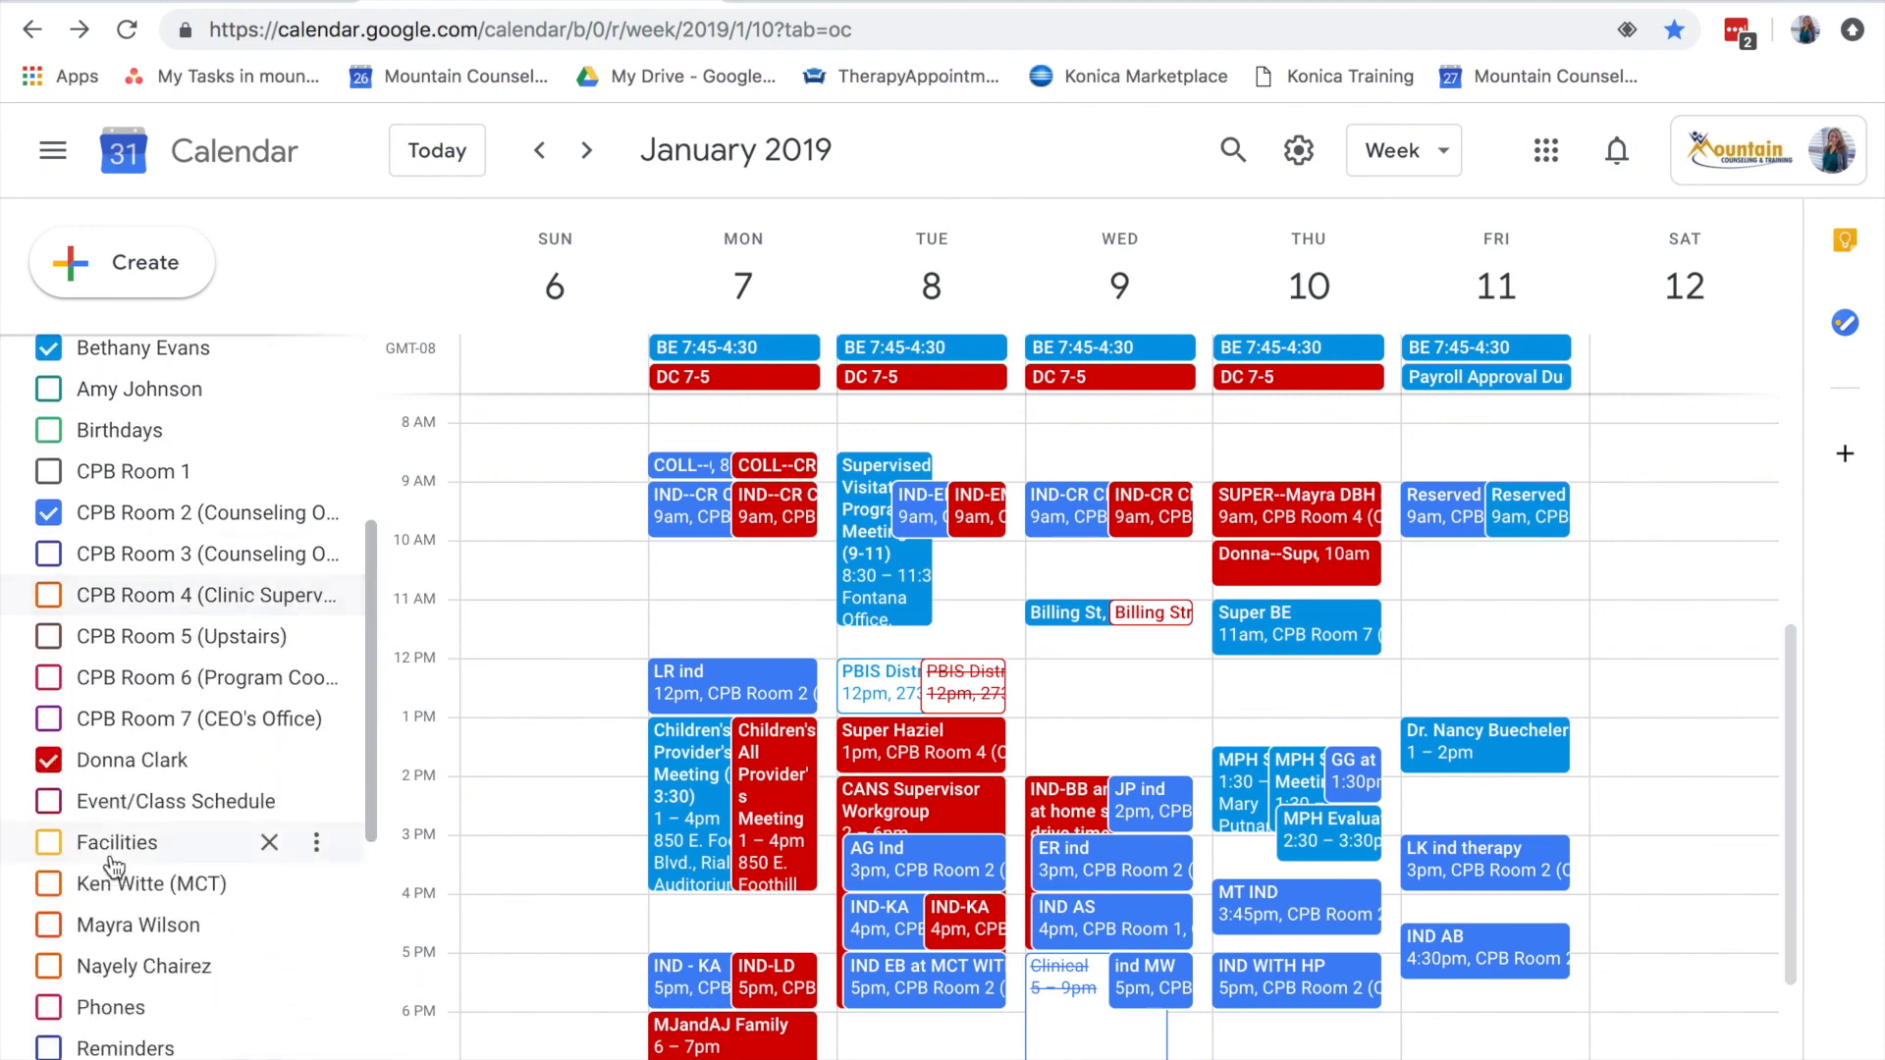
scroll(127, 805, "down", 4)
scroll(138, 629, "up", 6)
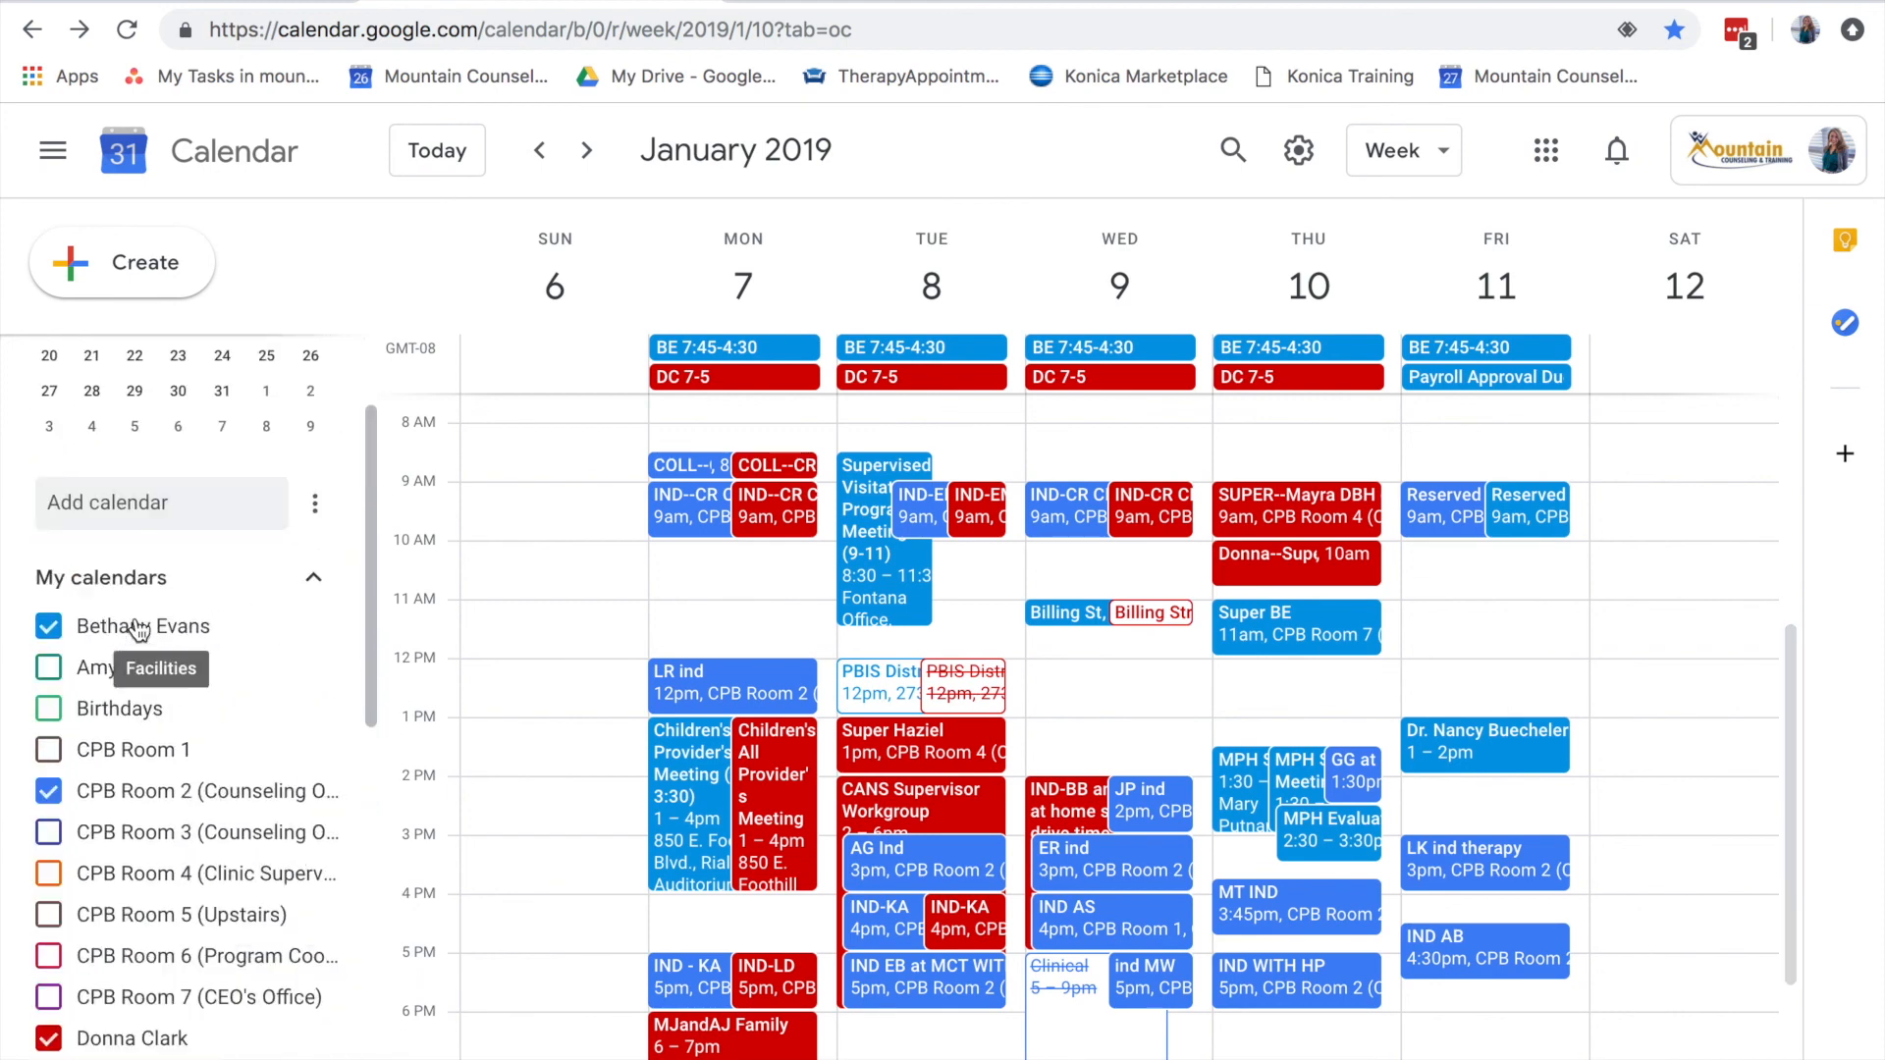
scroll(167, 884, "down", 2)
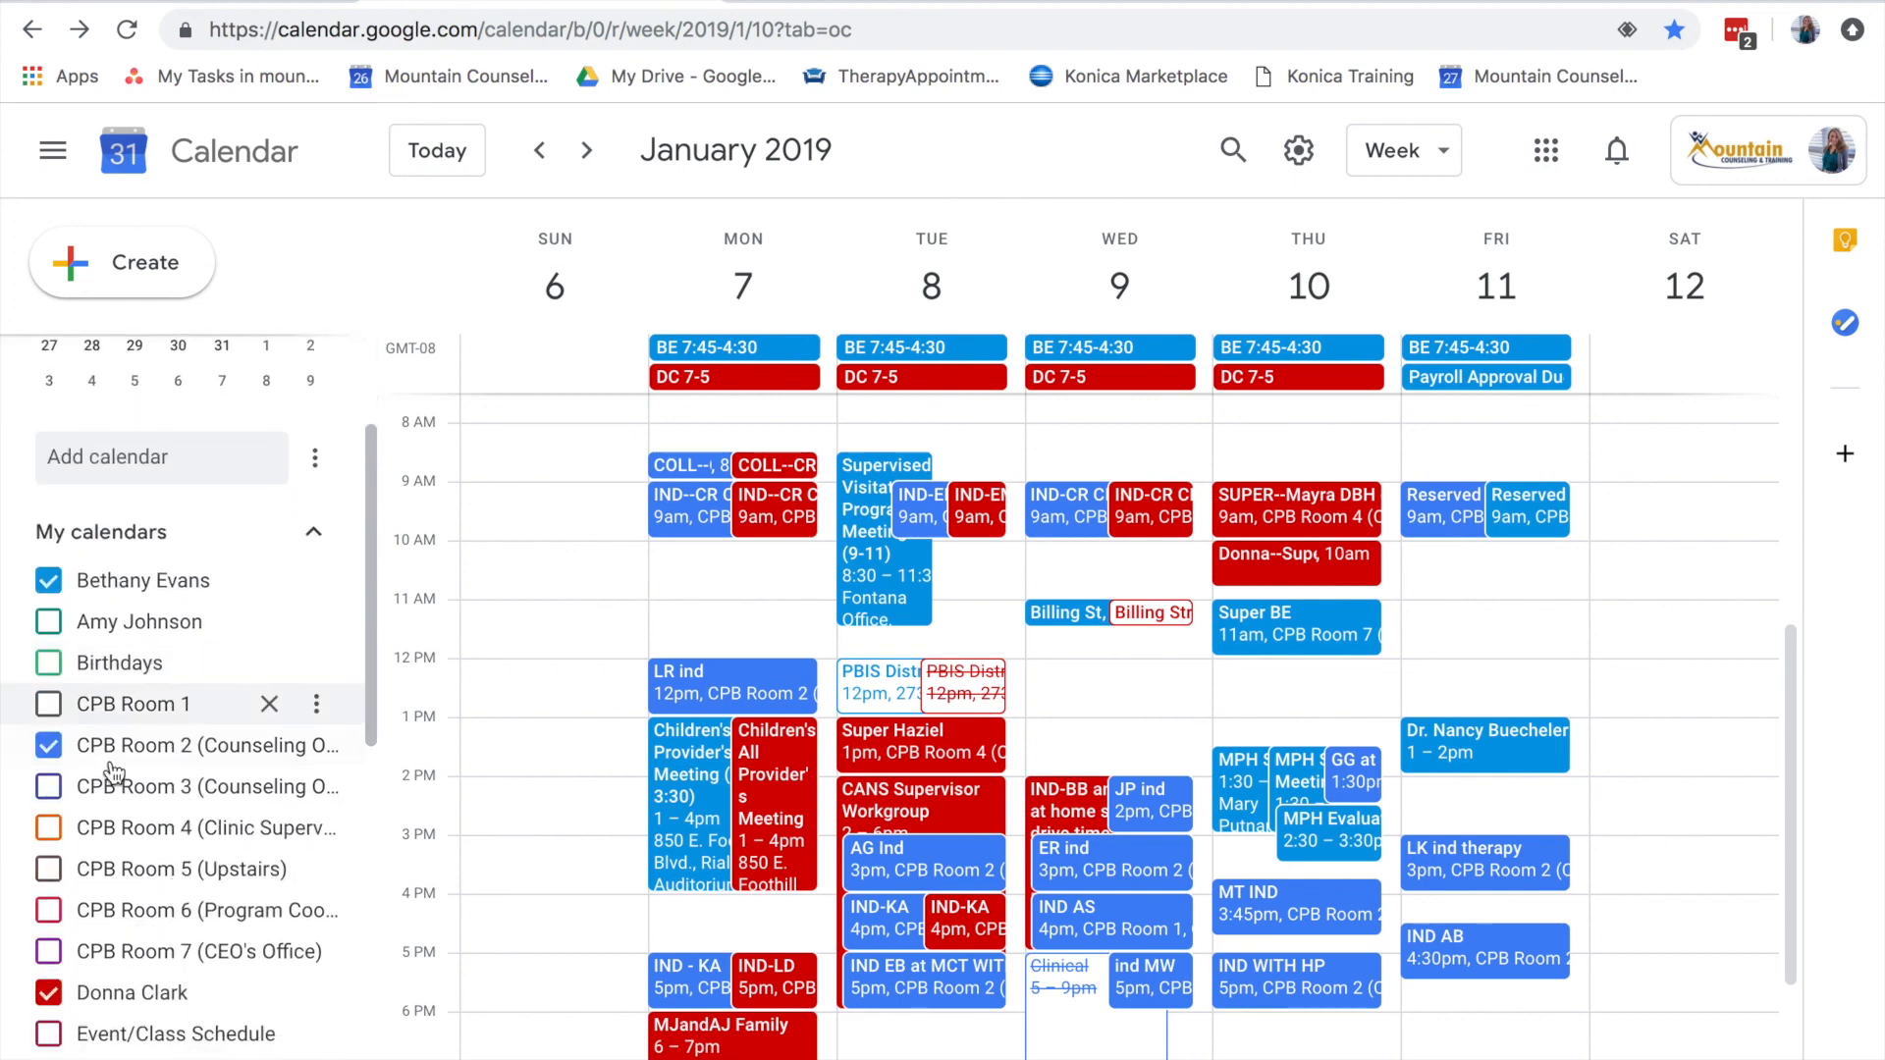